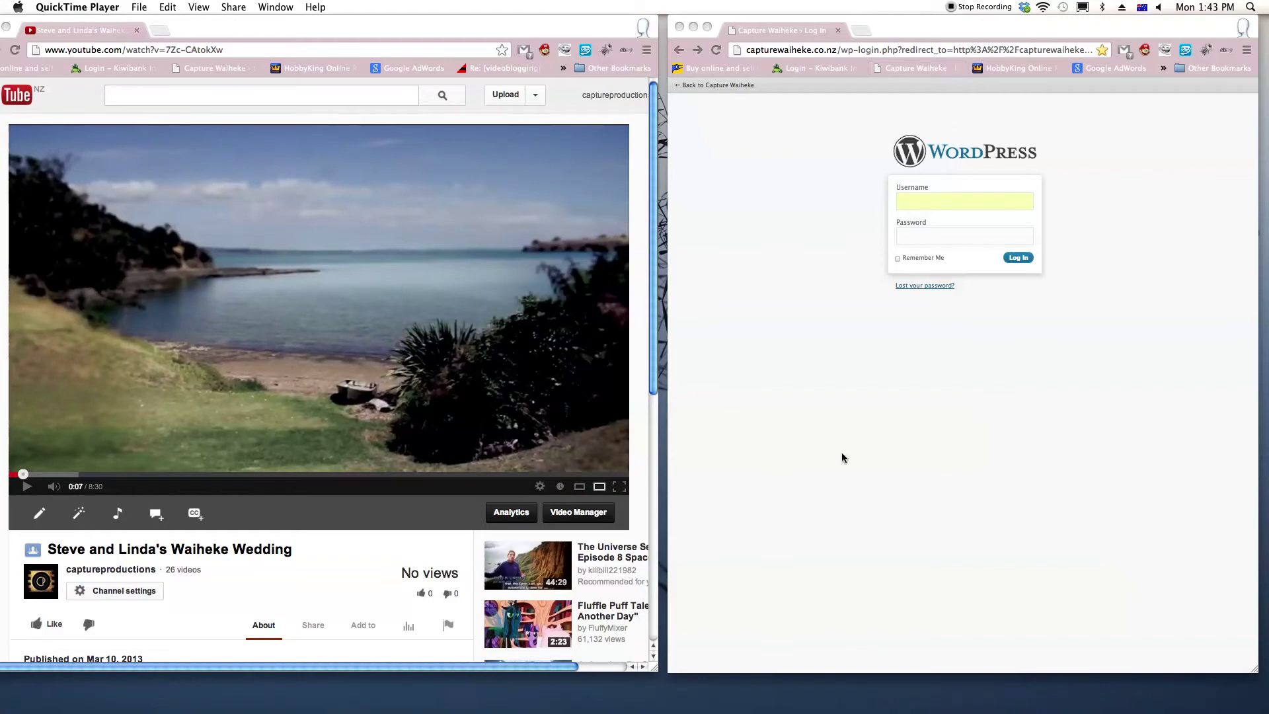
- Log in to the Capture Waiheke admin as 'admin' with Remember Me ticked
click(959, 201)
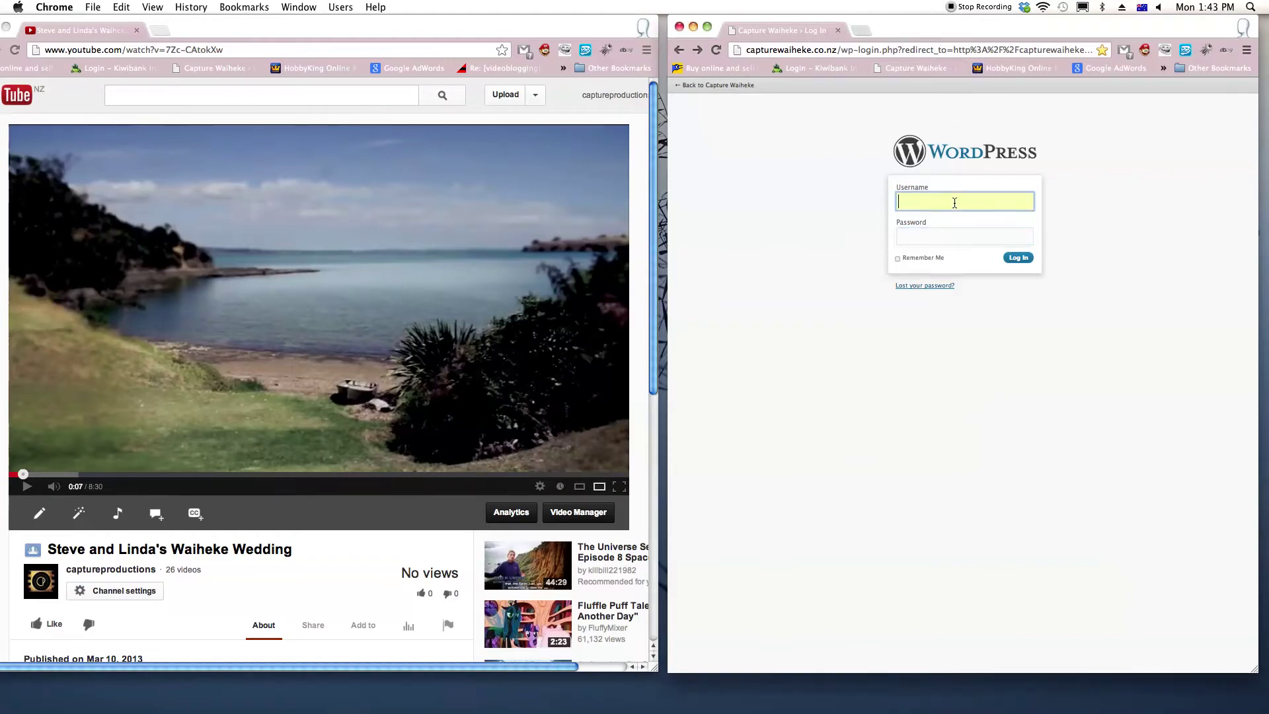
text(admin)
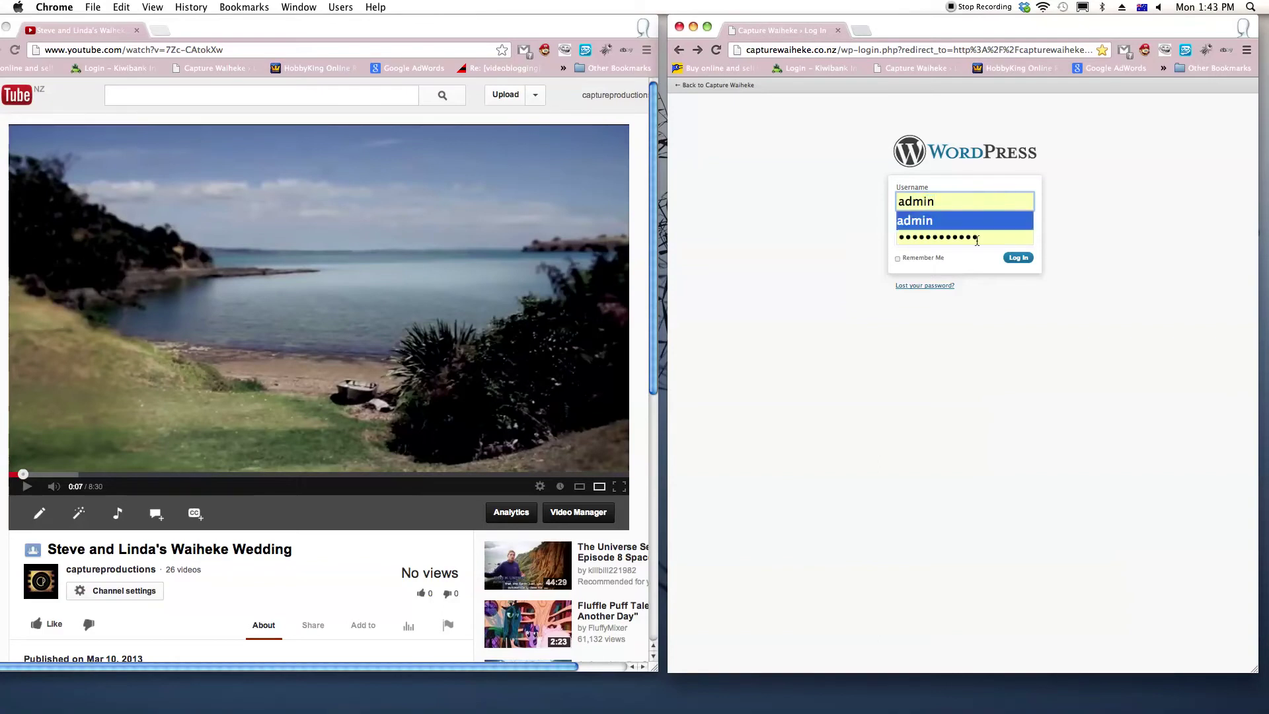
double_click(952, 239)
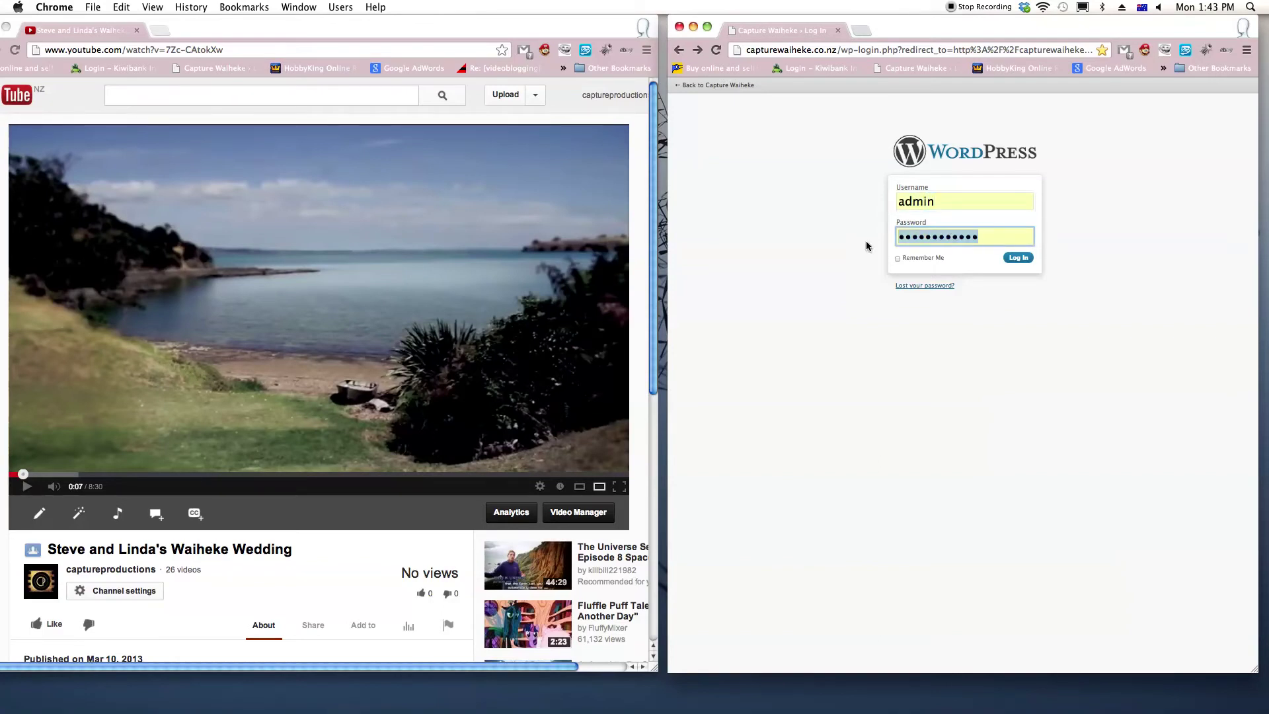
text(••••••••)
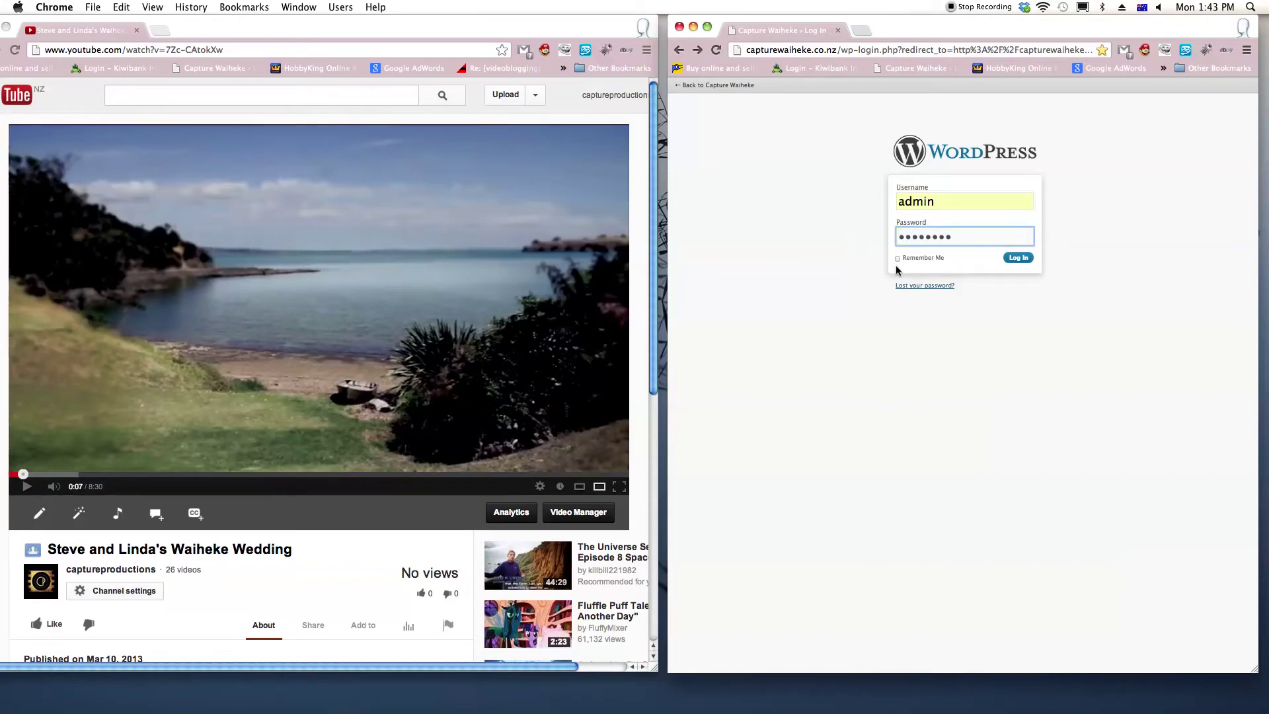
click(897, 259)
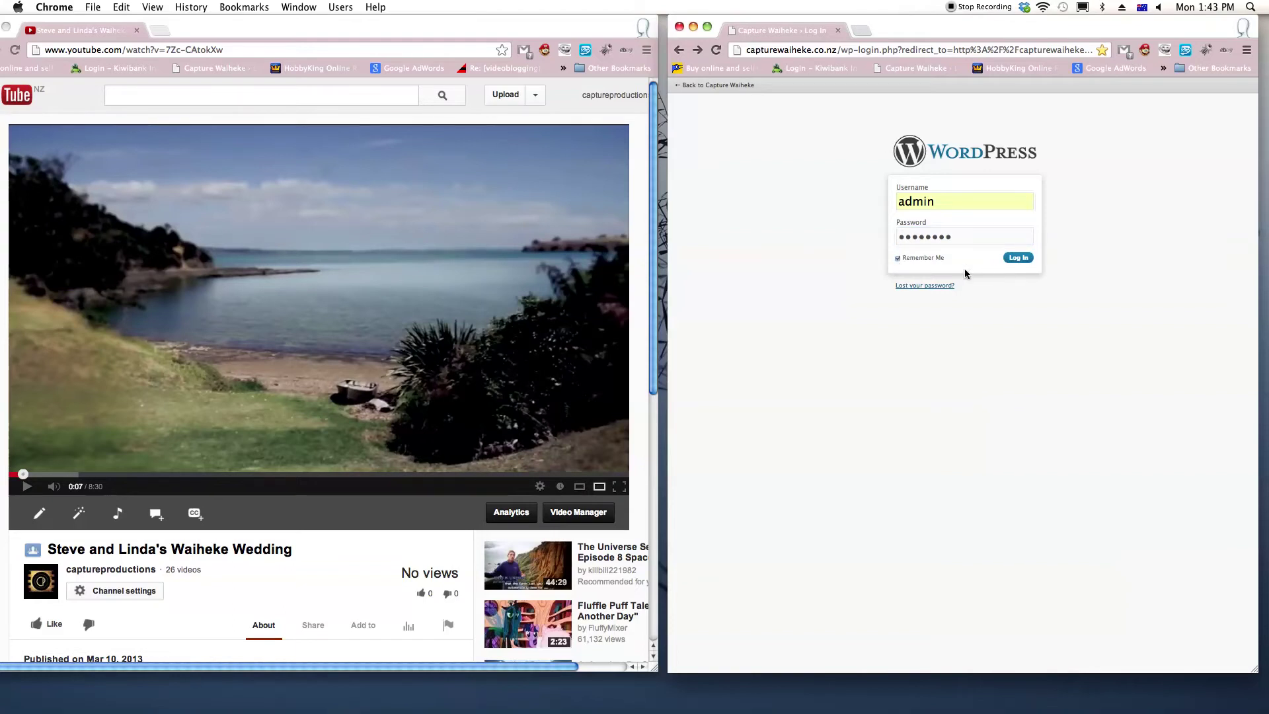
click(1028, 259)
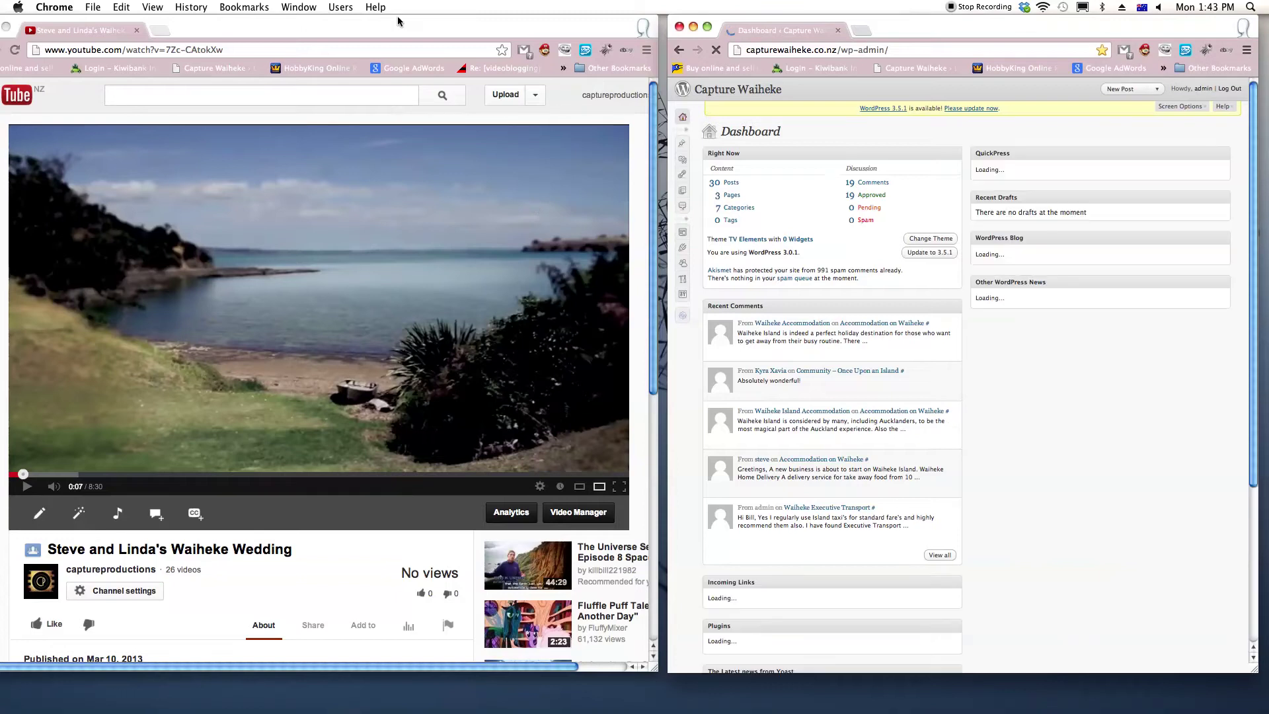
- Copy the wedding video's YouTube address, then return to the WordPress Dashboard
click(157, 48)
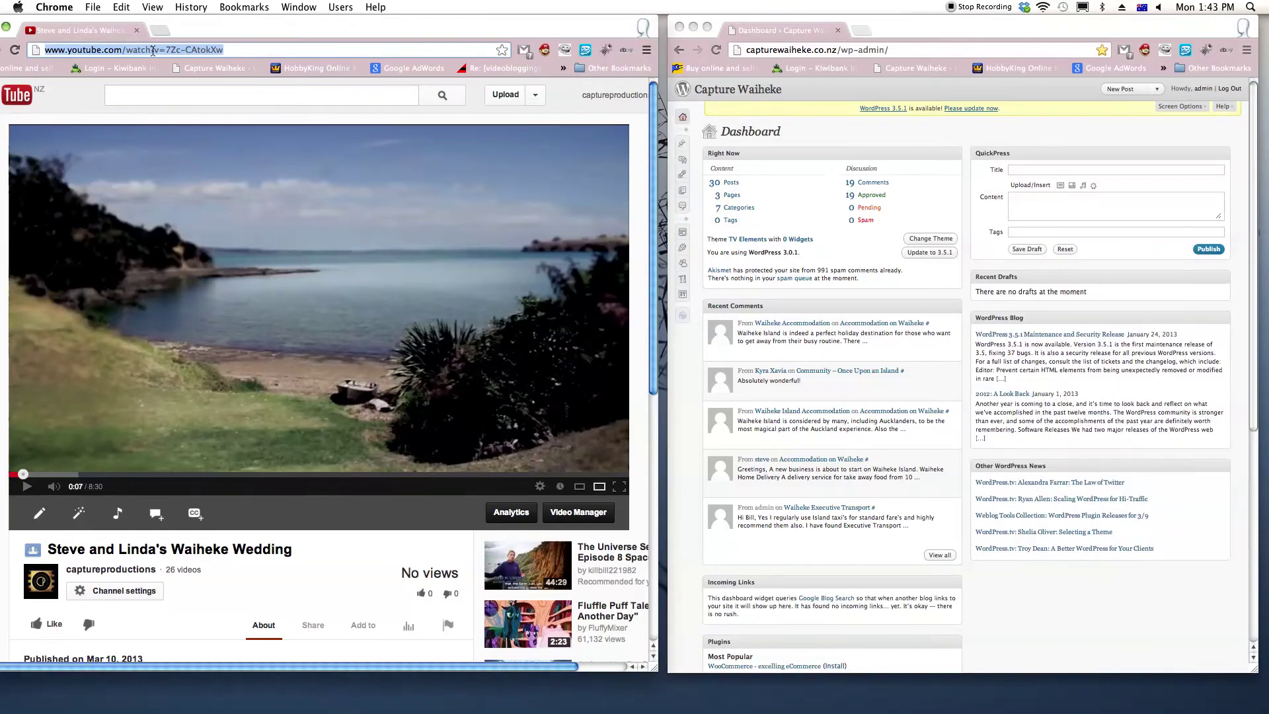
right_click(155, 49)
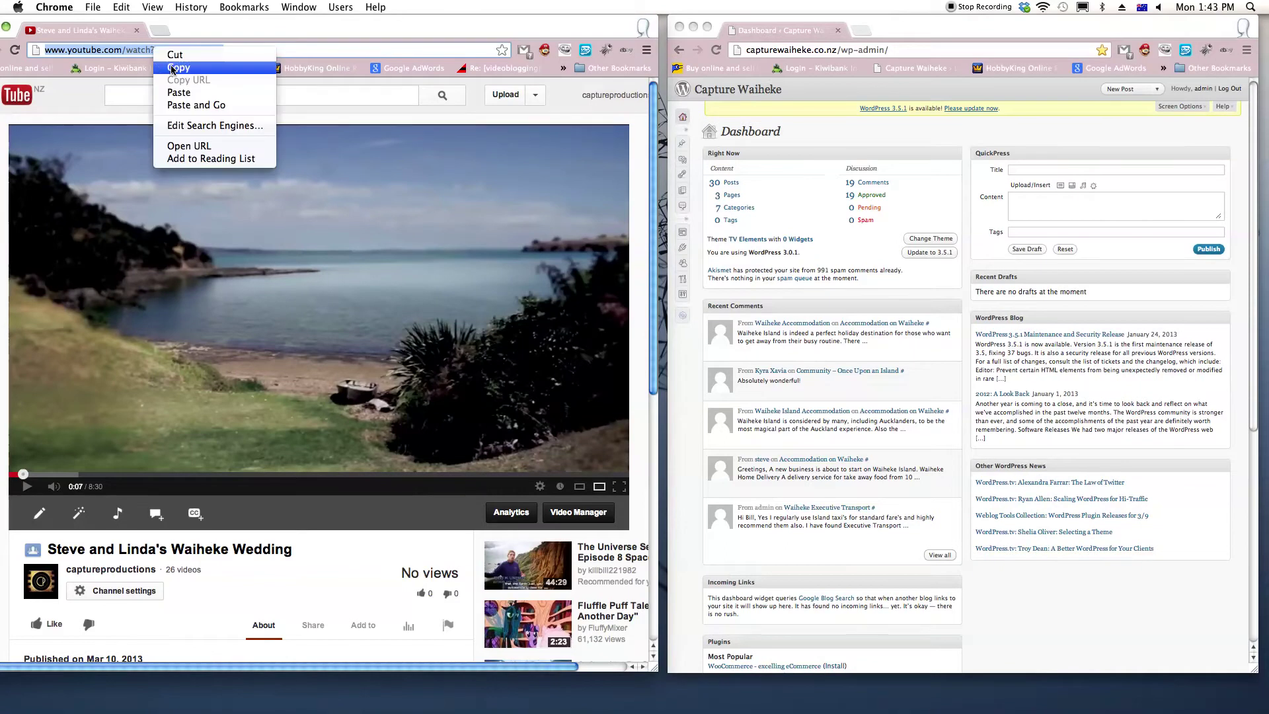
click(172, 69)
click(943, 36)
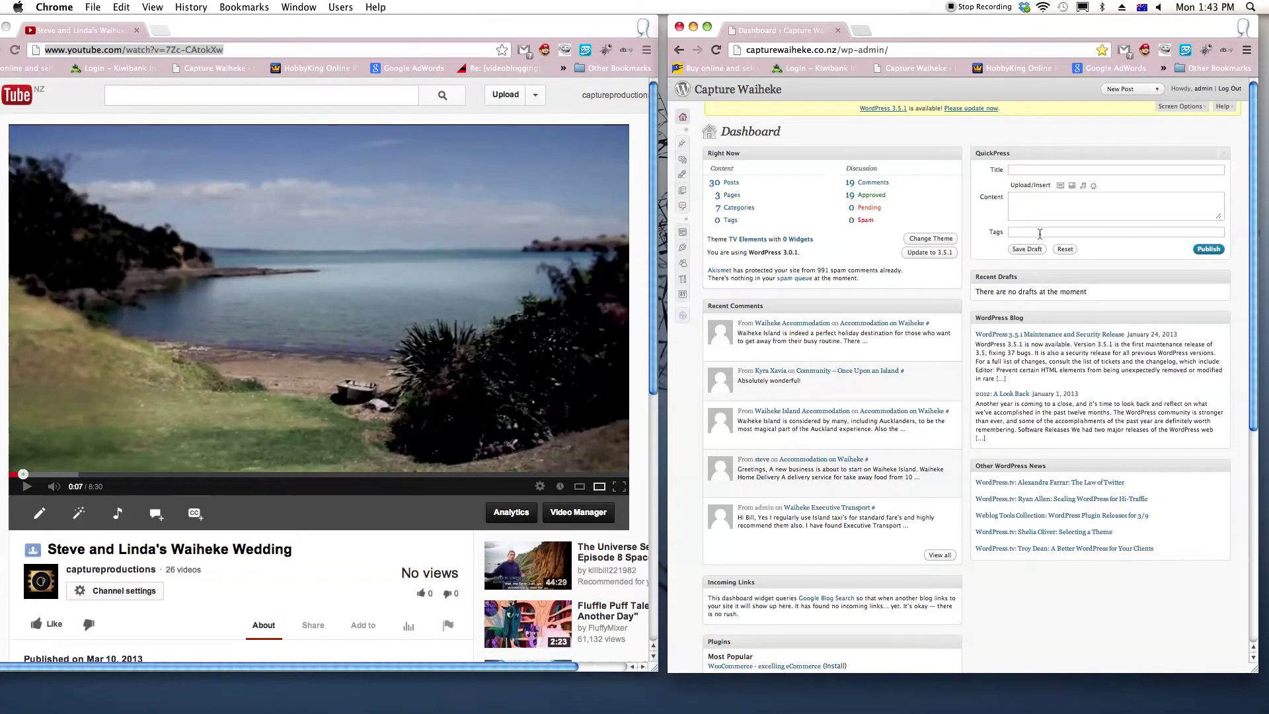
mouse_move(681, 145)
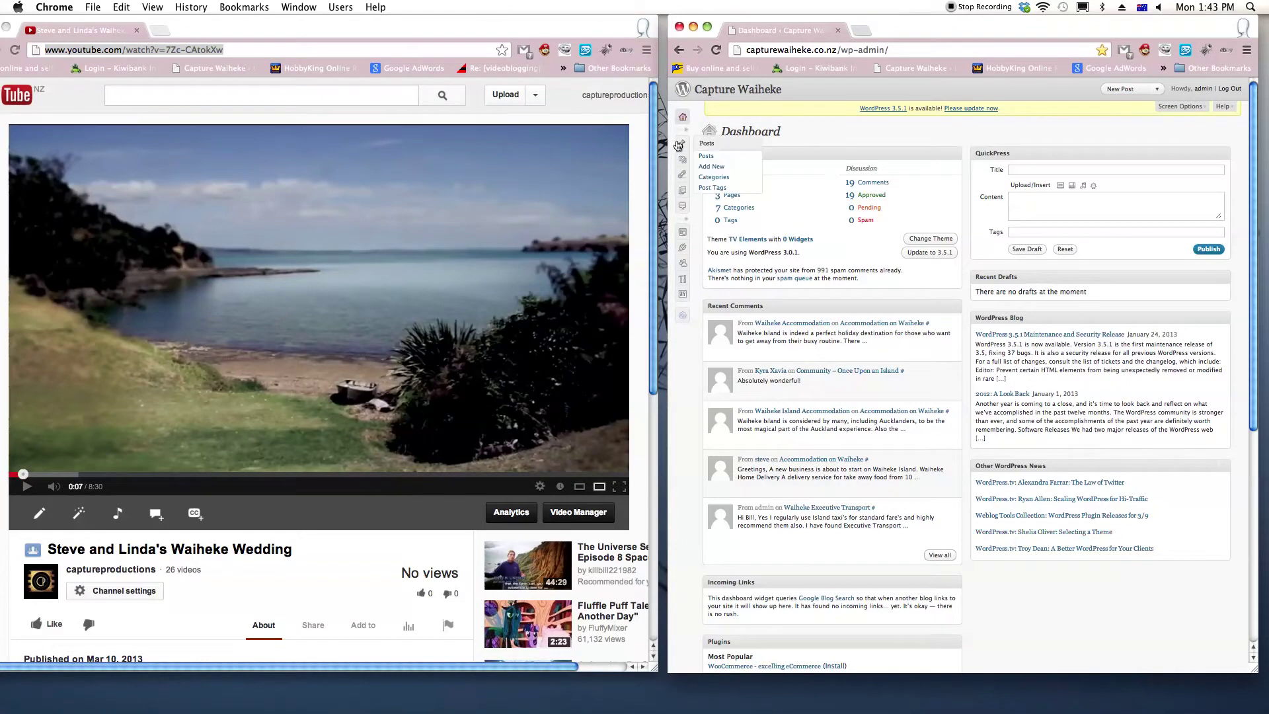
- Create a new post via Posts > Add New and scroll down to its video settings
click(705, 156)
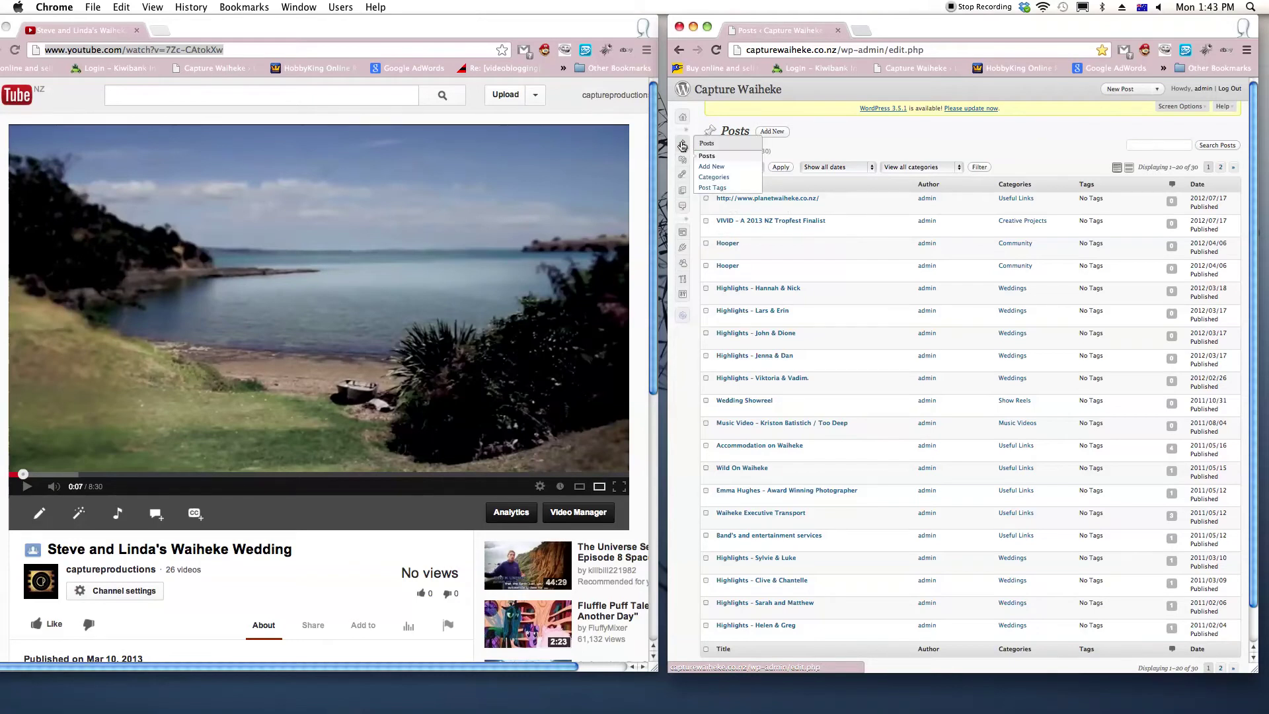
click(708, 168)
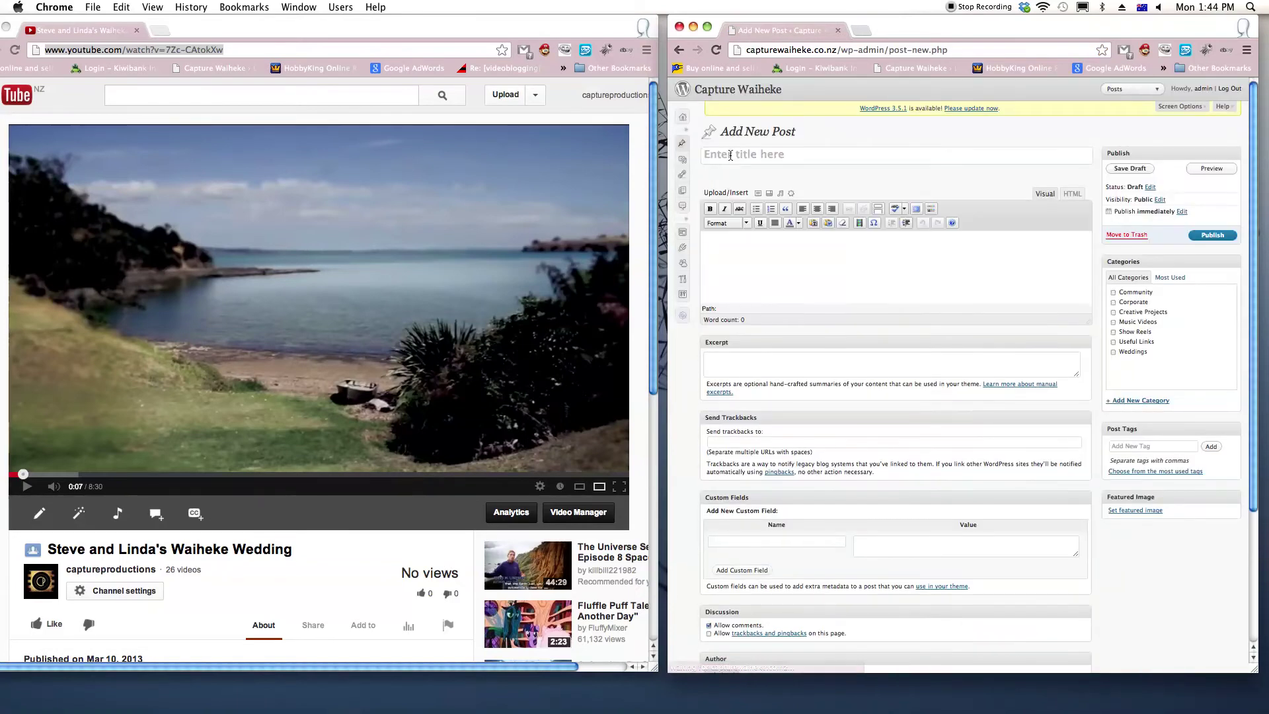
scroll(712, 318, down, 3)
scroll(727, 396, down, 2)
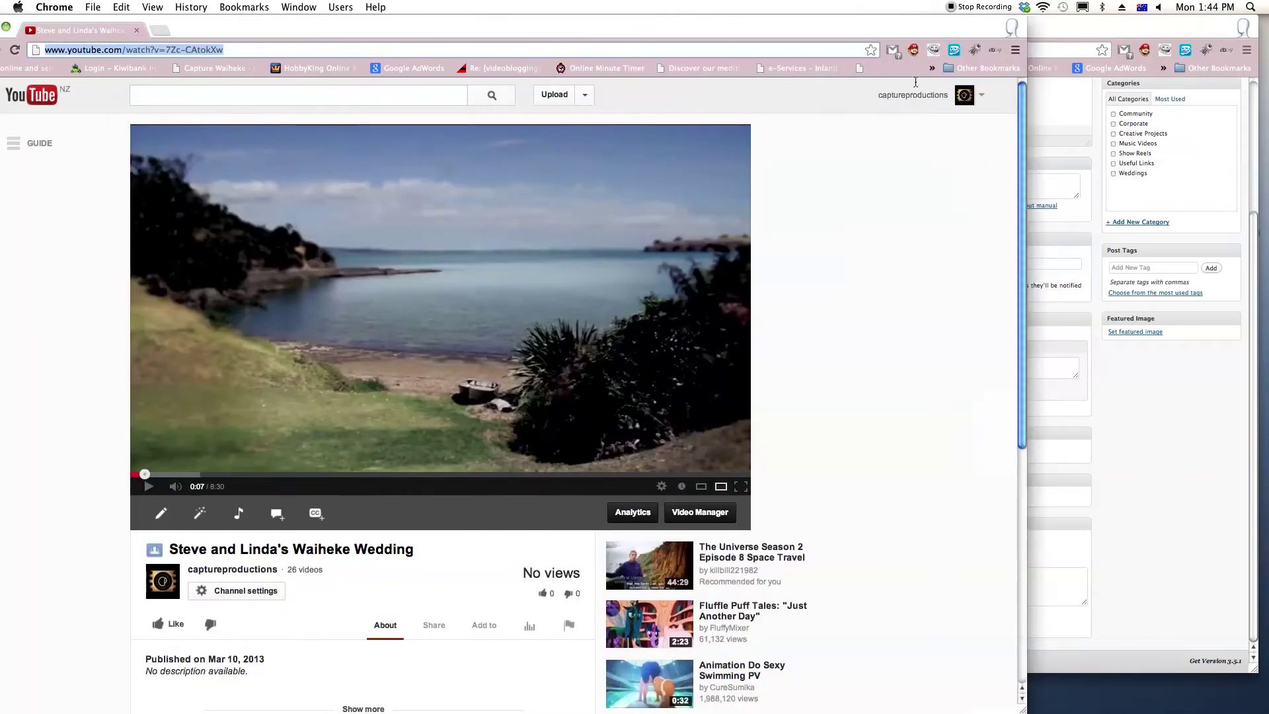
- Open Steve and Linda's Waiheke Wedding video from the channel's Video Manager
click(973, 96)
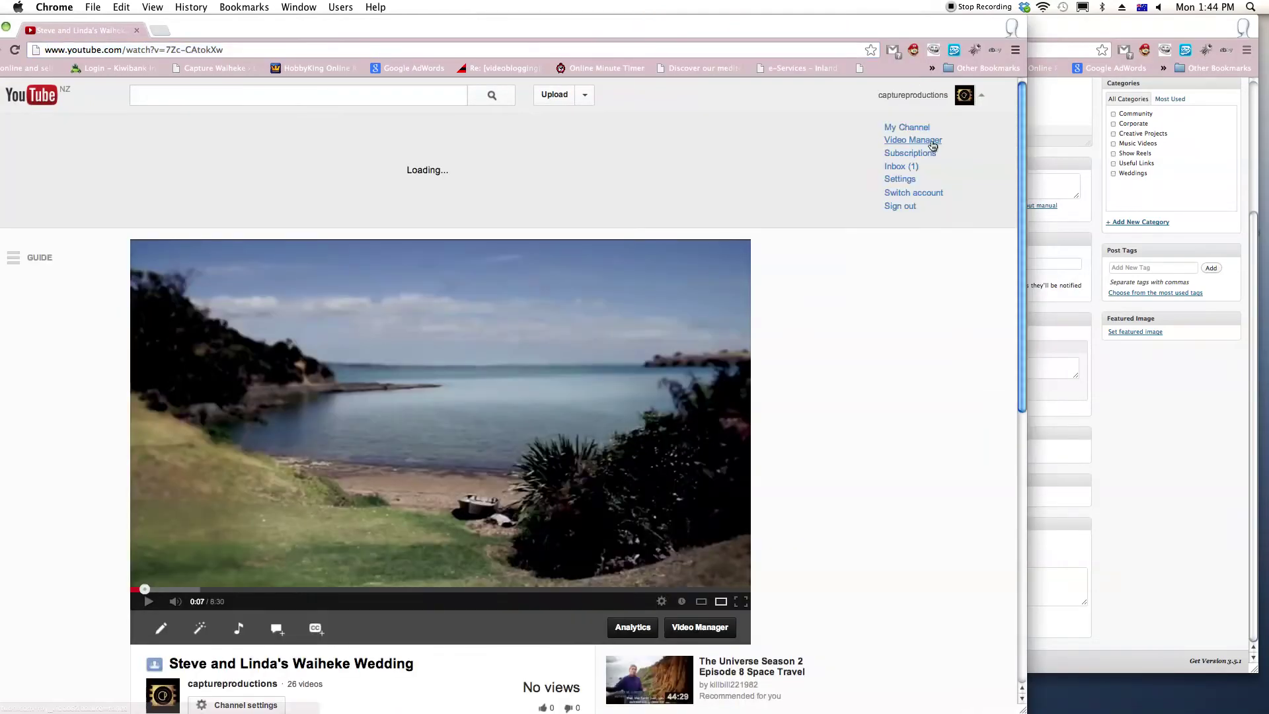
click(933, 145)
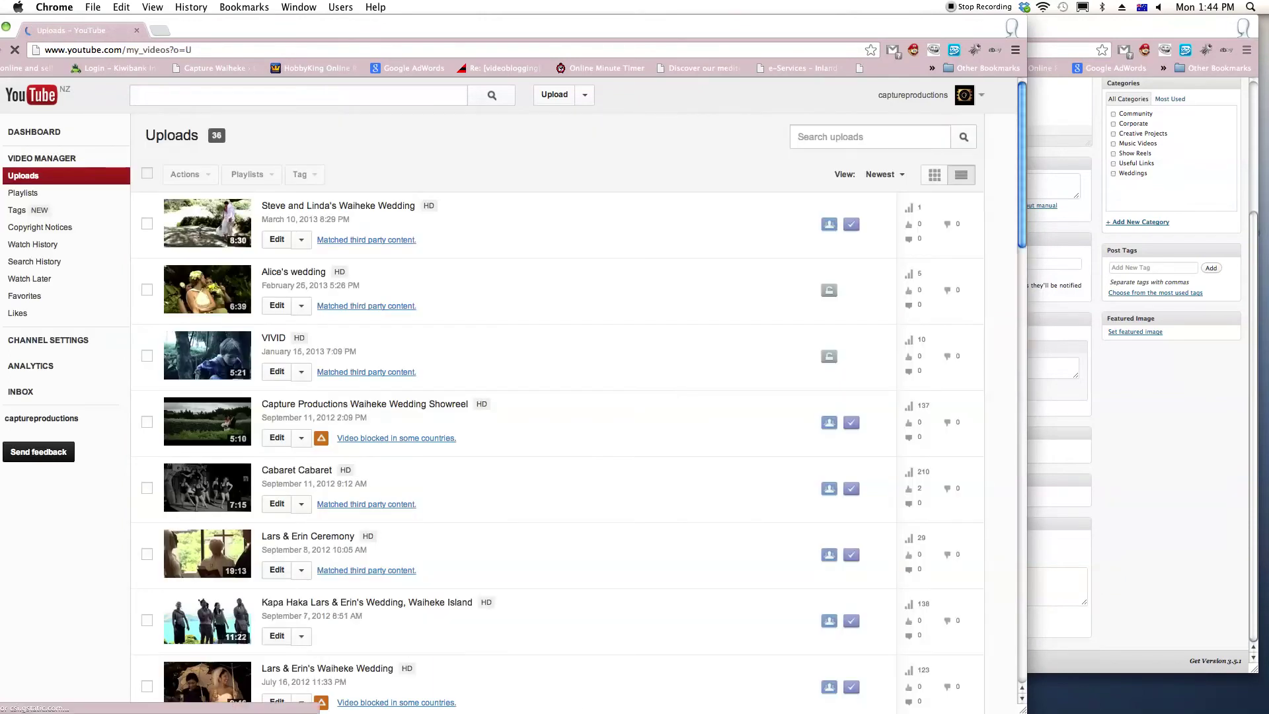
click(203, 229)
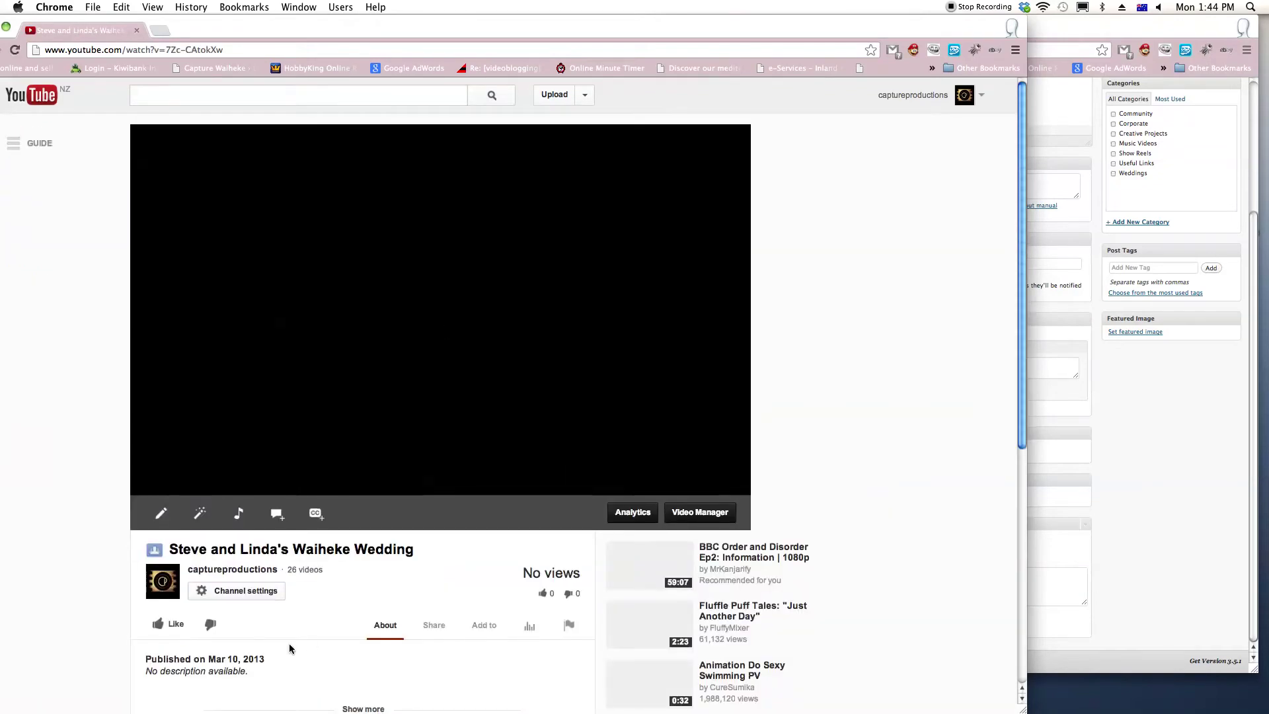
- Copy the video's iframe embed code and narrow the YouTube window to reveal WordPress
scroll(771, 398, down, 3)
drag(1021, 188, 1022, 254)
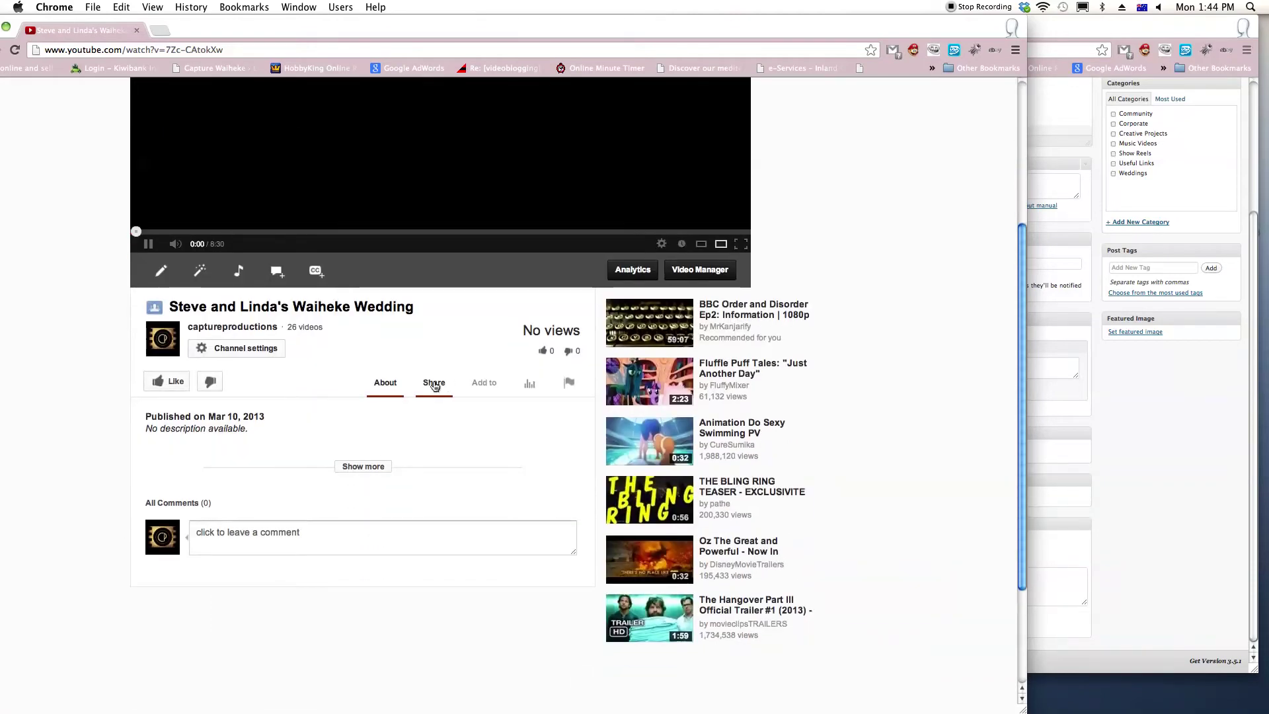
click(435, 383)
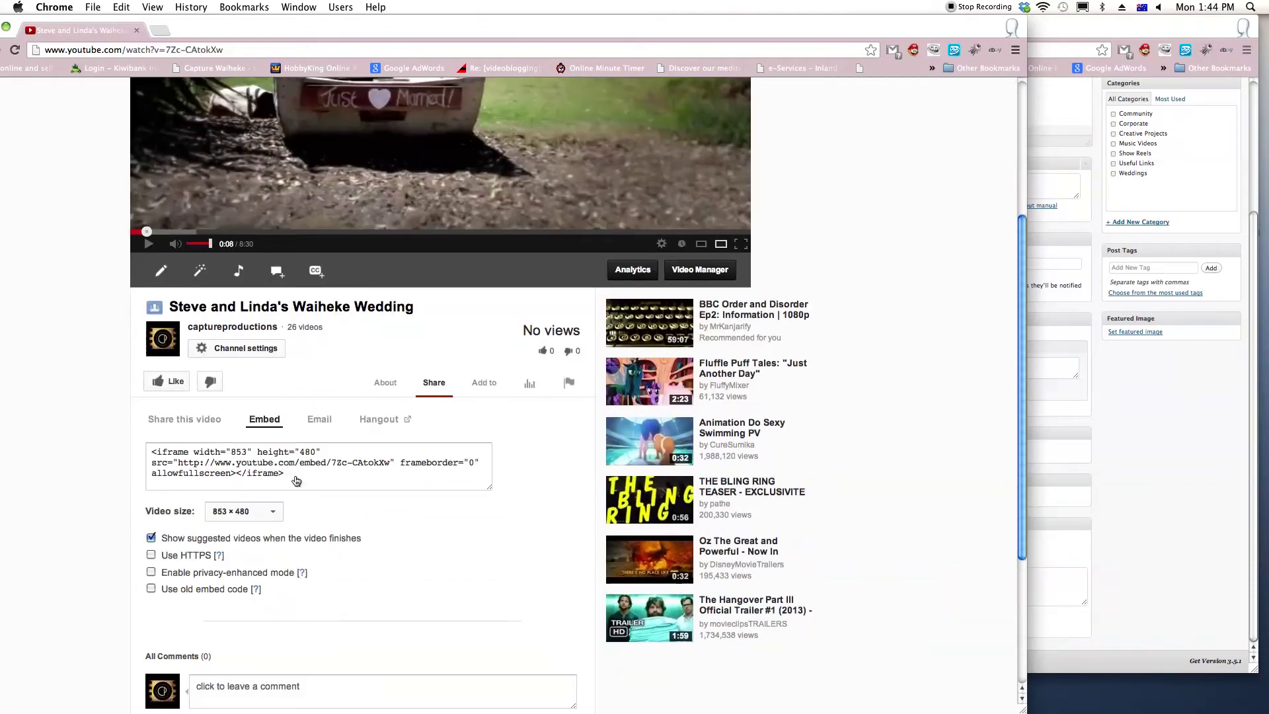
click(246, 456)
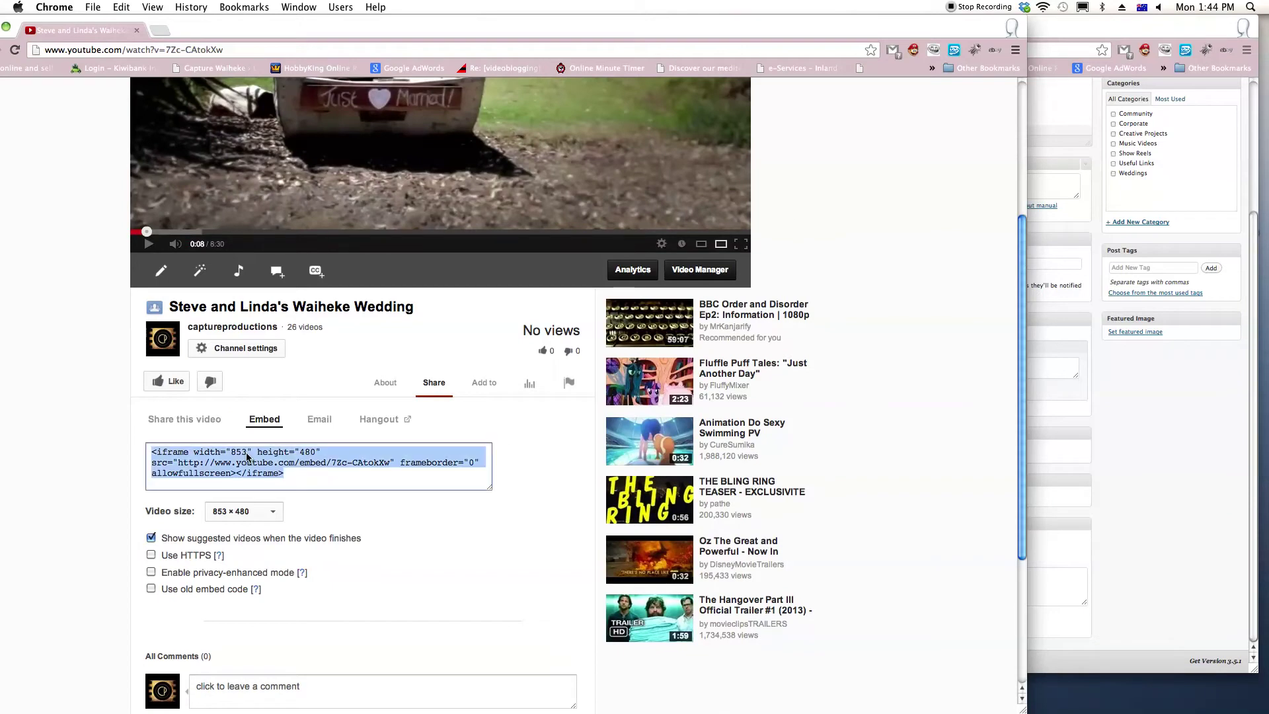
right_click(247, 456)
click(265, 477)
drag(1011, 712, 620, 695)
- Paste the YouTube embed code into the post's Post Video Options Embed Code box
drag(889, 28, 855, 28)
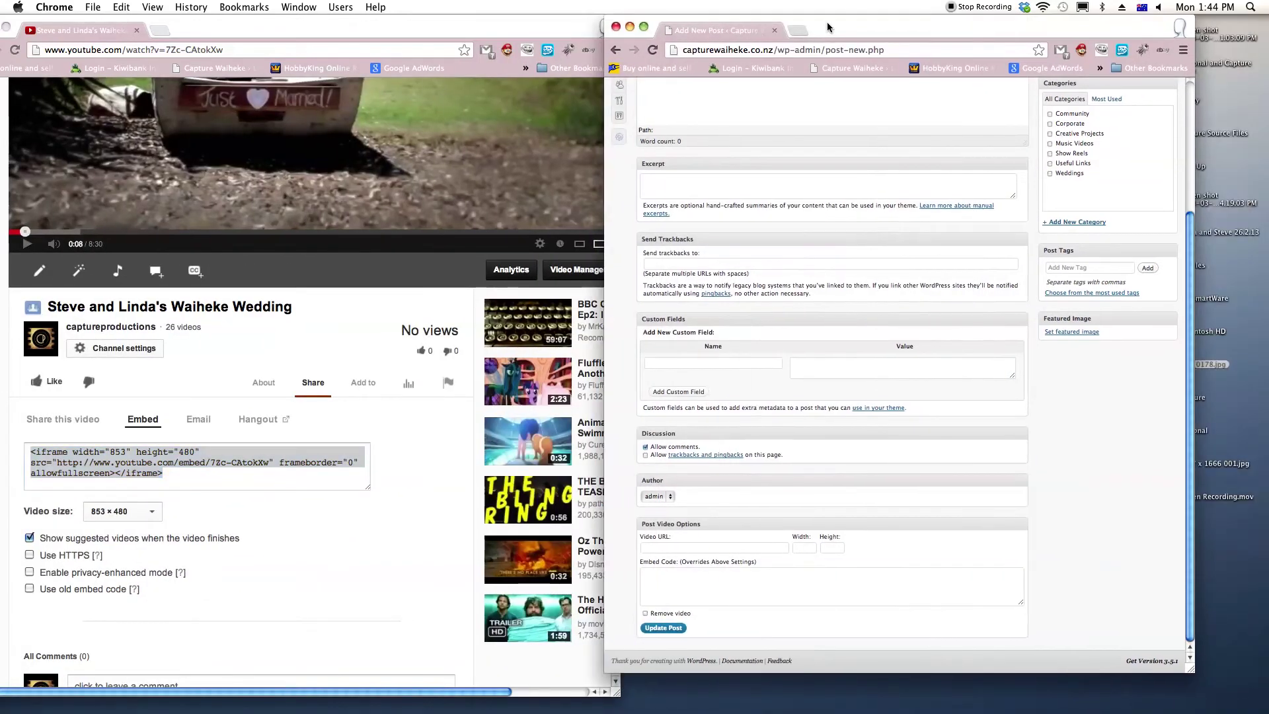
scroll(756, 122, up, 5)
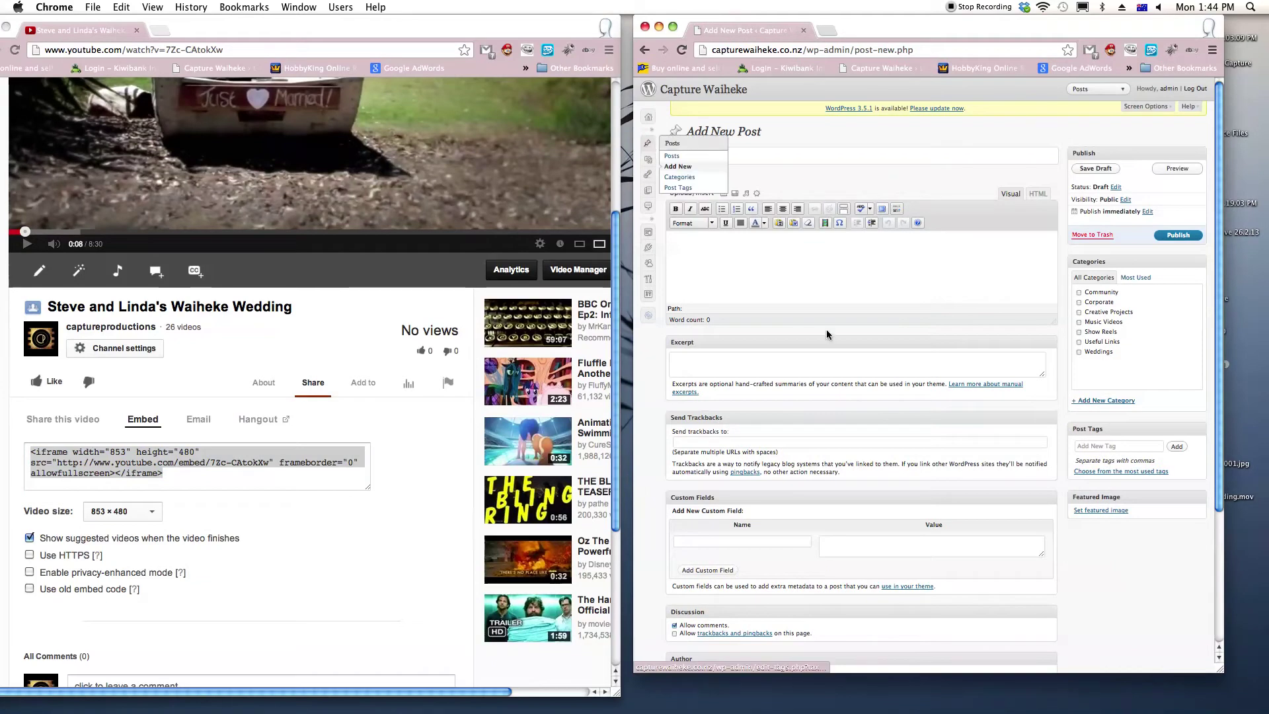
scroll(719, 275, down, 5)
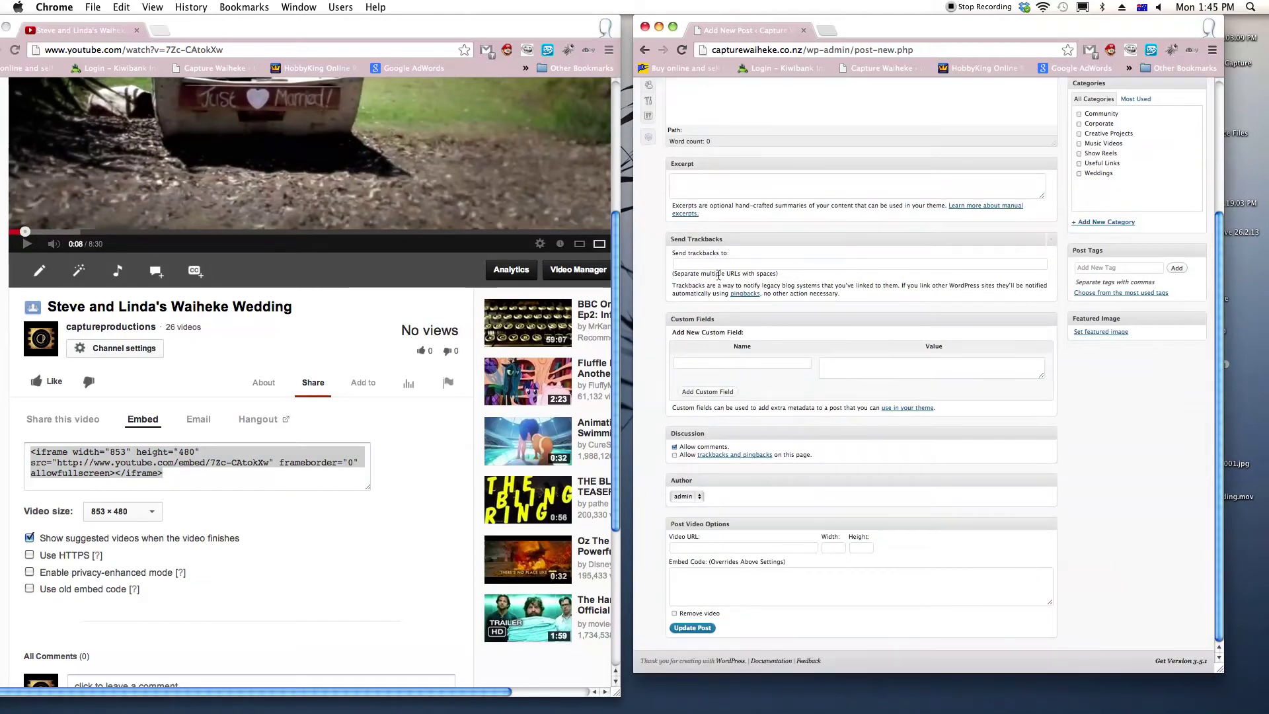
right_click(723, 593)
click(755, 579)
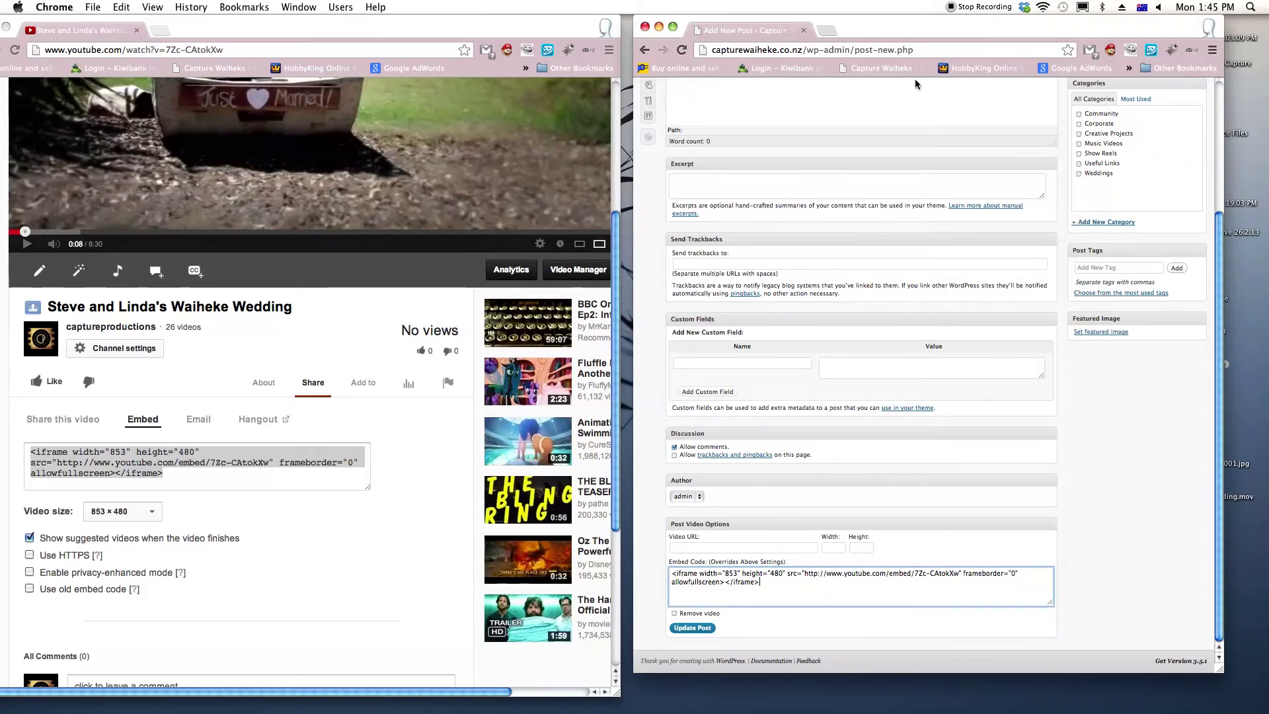
drag(935, 26, 916, 25)
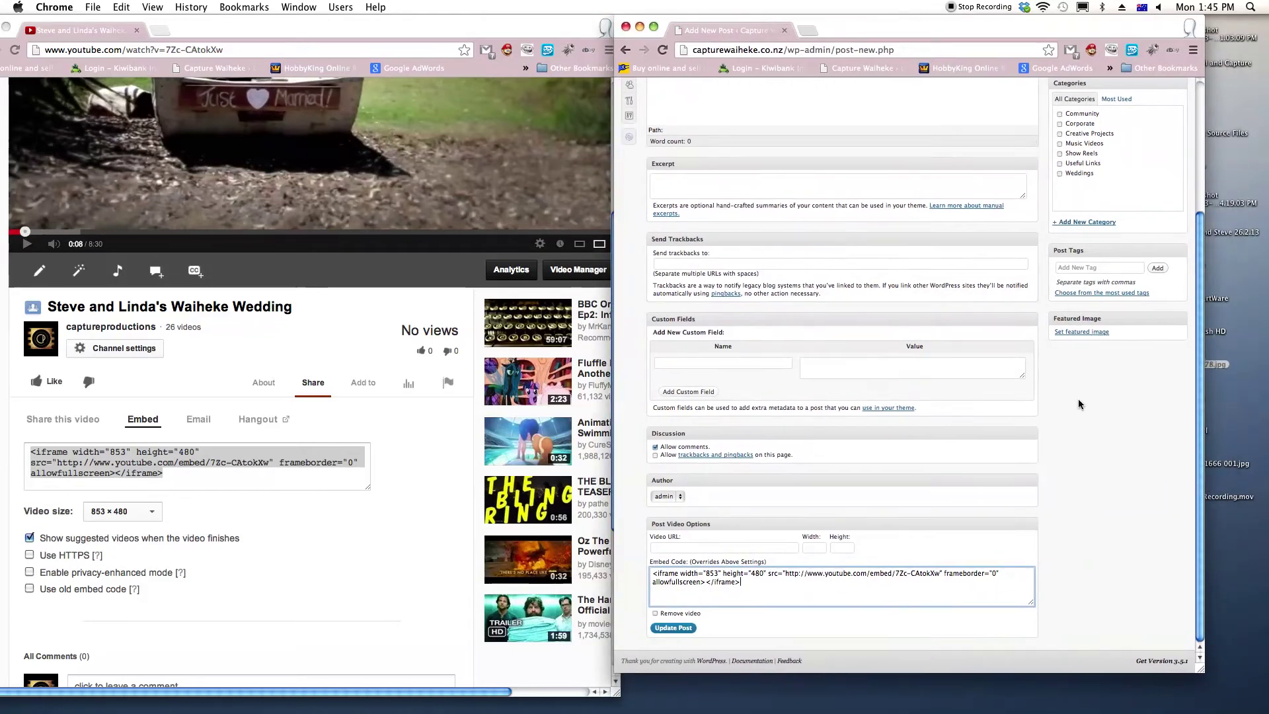
click(1081, 332)
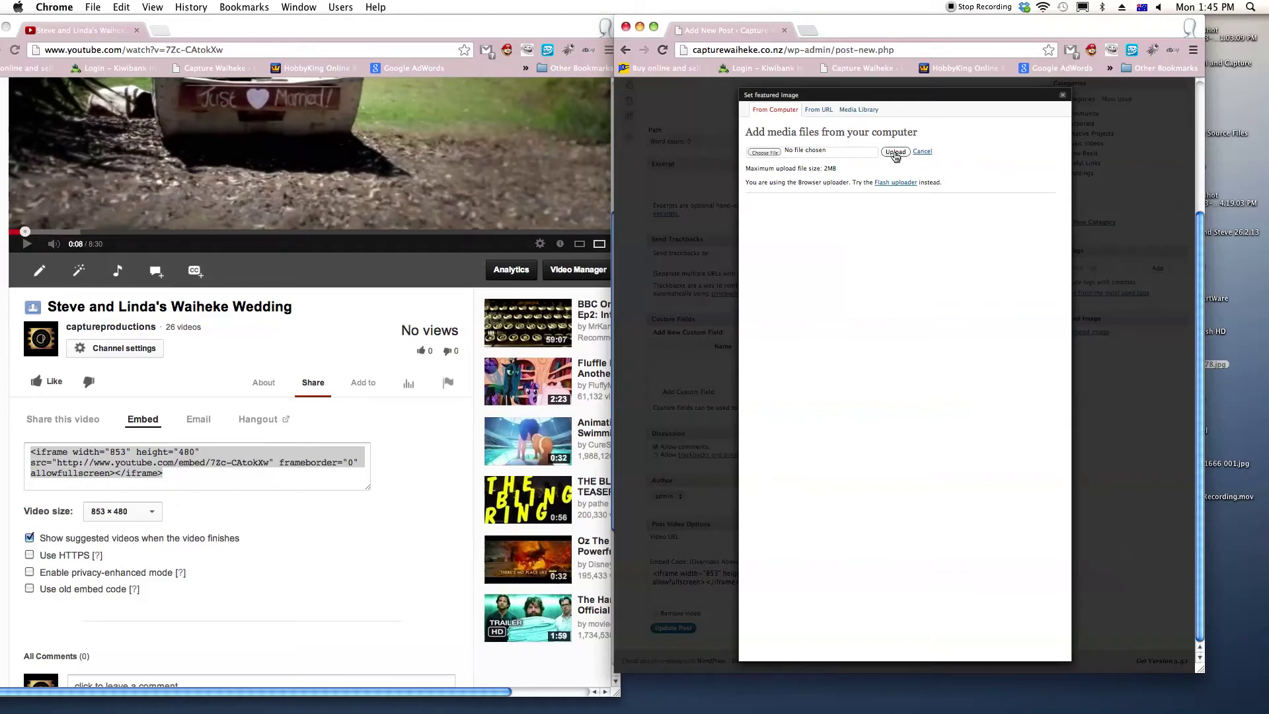
- Choose Photo.jpg from the Linda and Steve folder and upload it as the featured image
click(897, 153)
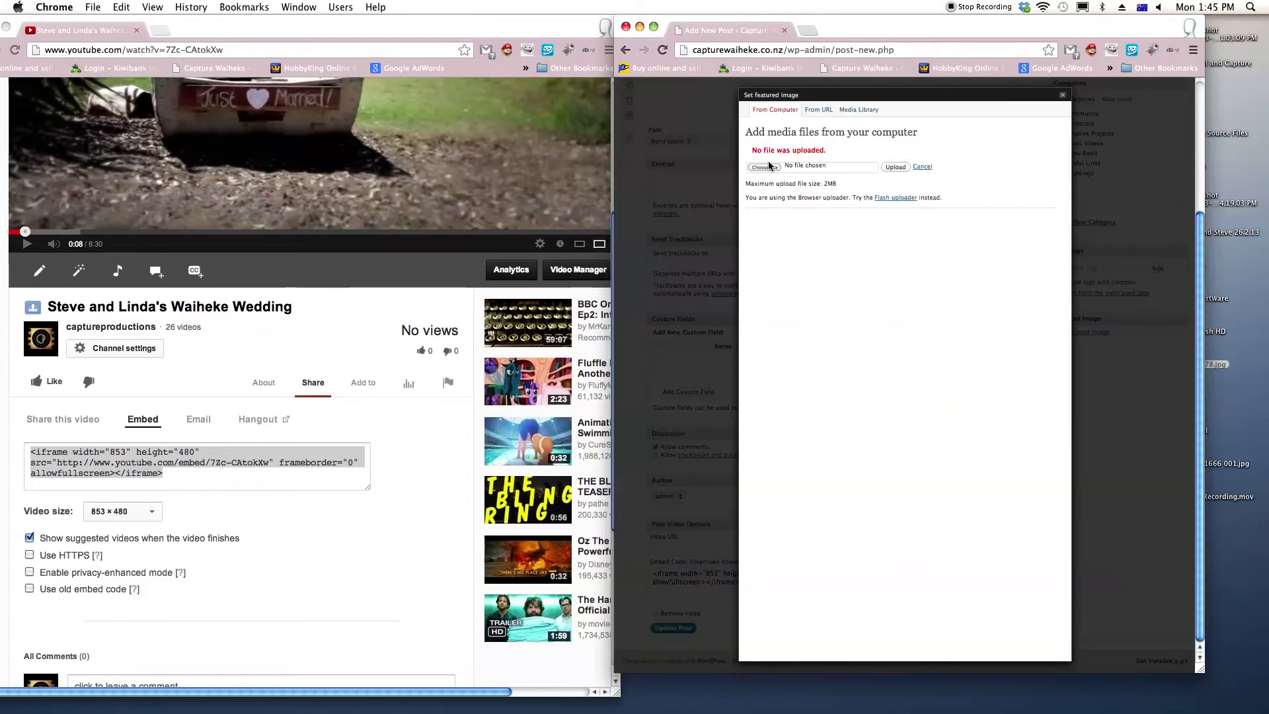
click(764, 166)
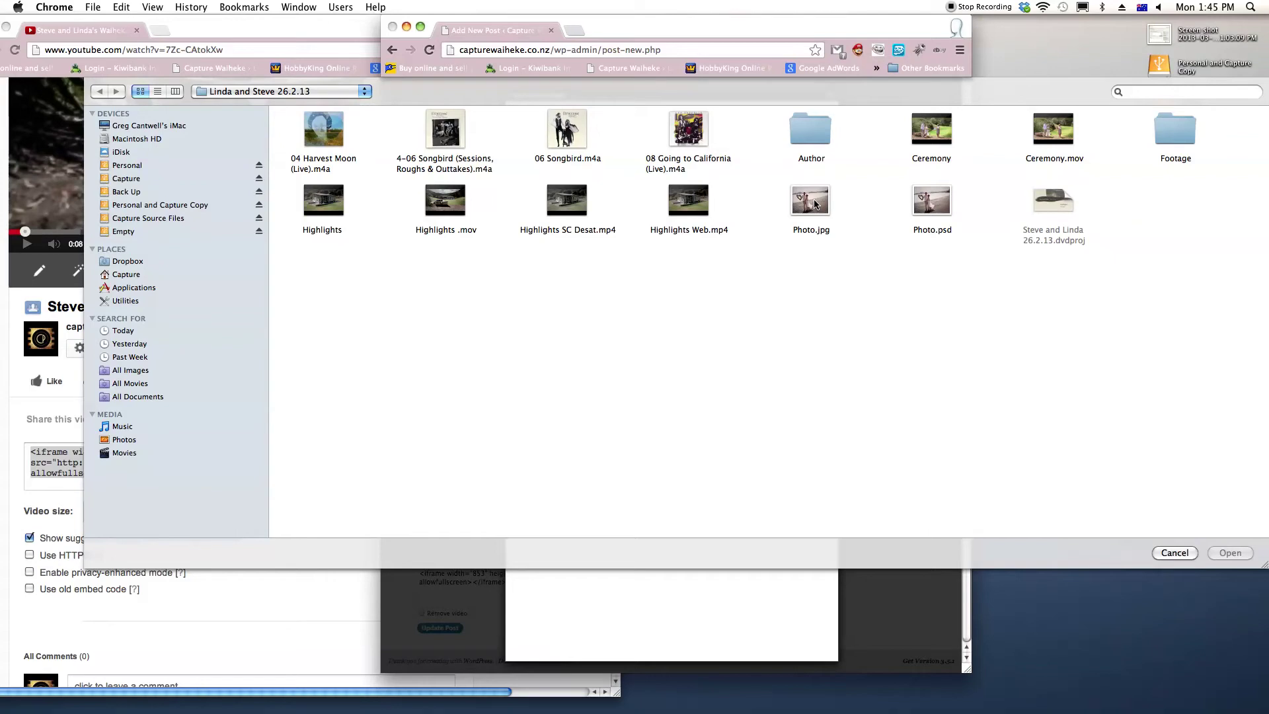
double_click(815, 202)
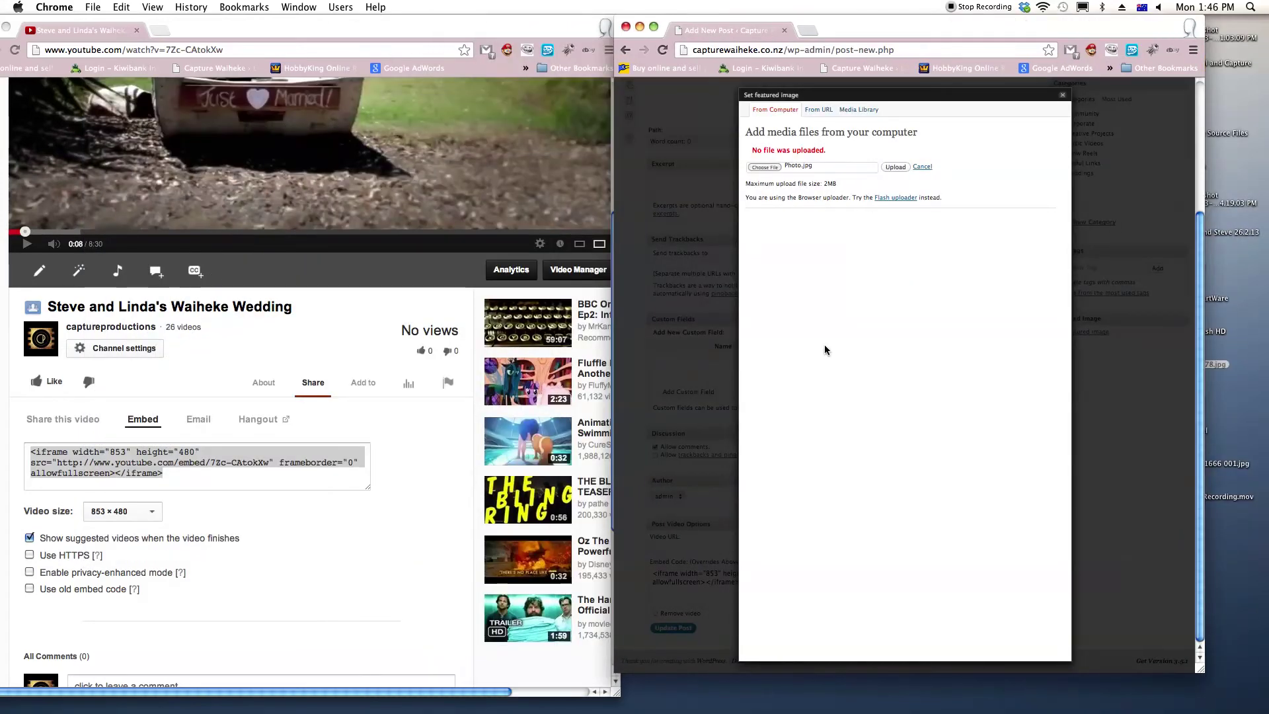
click(898, 167)
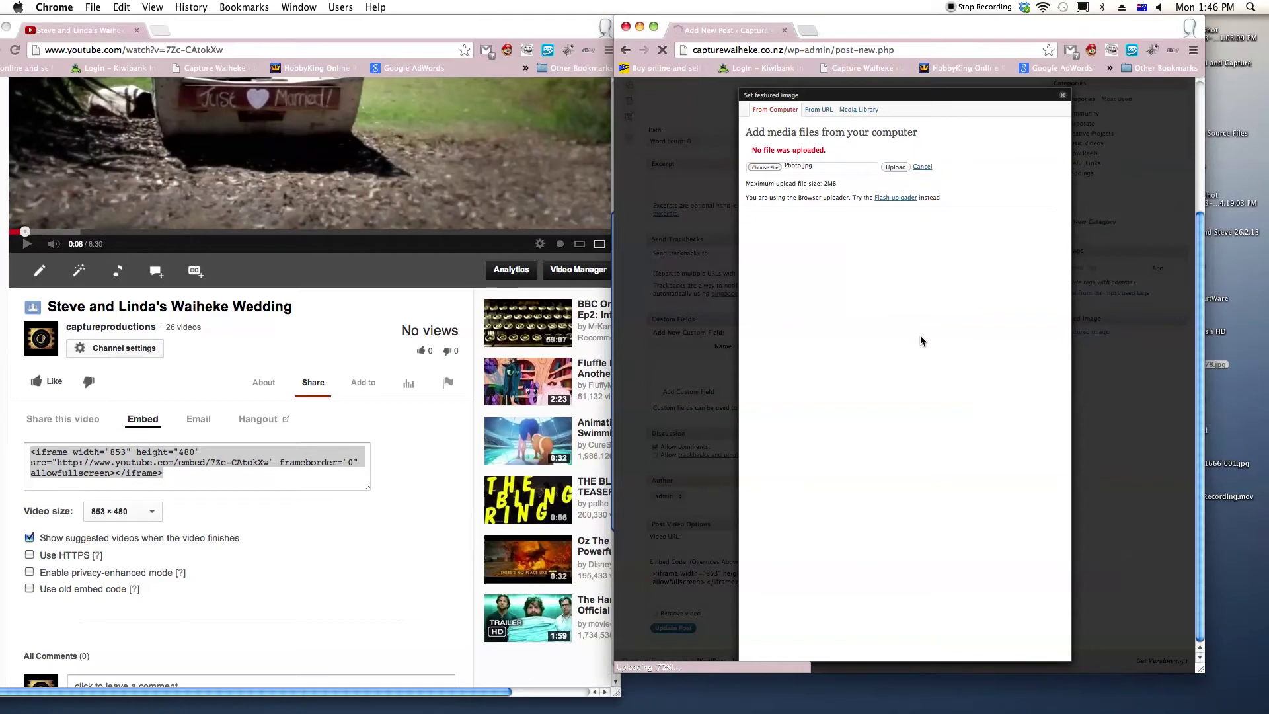
click(895, 167)
- Check Photo.jpg's Get Info details (2247 × 1666) in the Linda and Steve 26.2.13 folder
drag(936, 27, 530, 49)
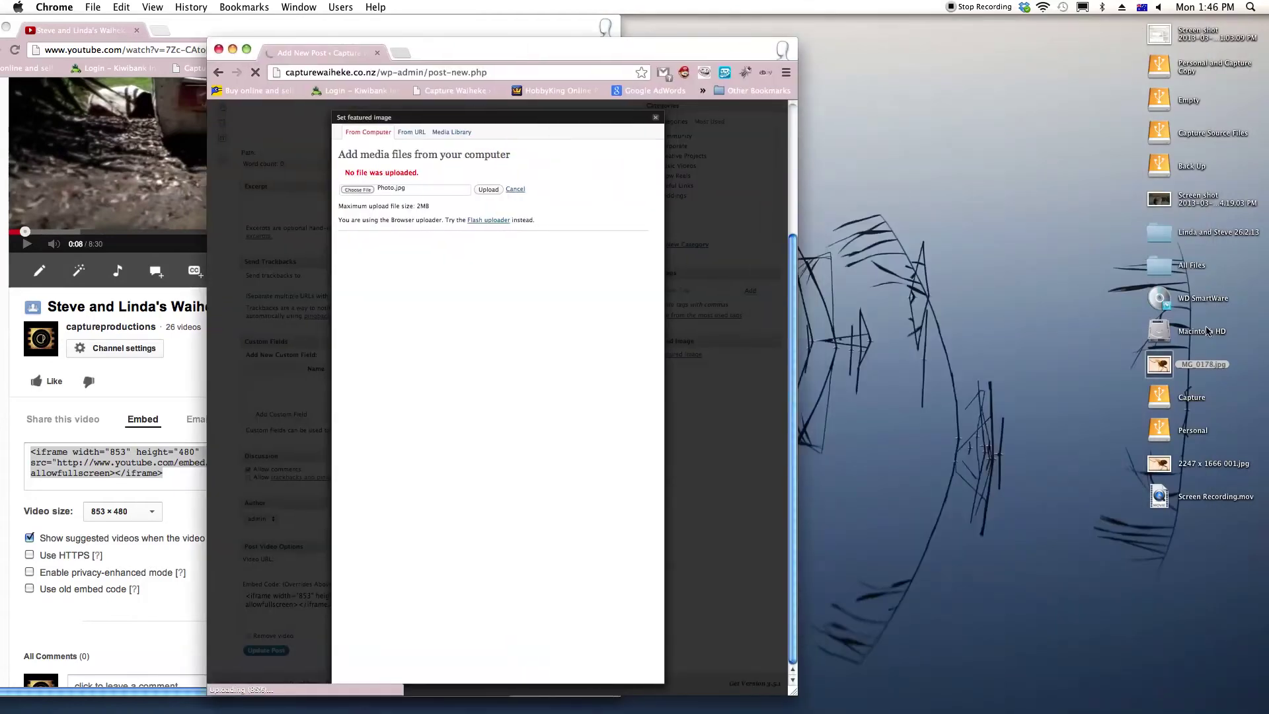
click(1161, 235)
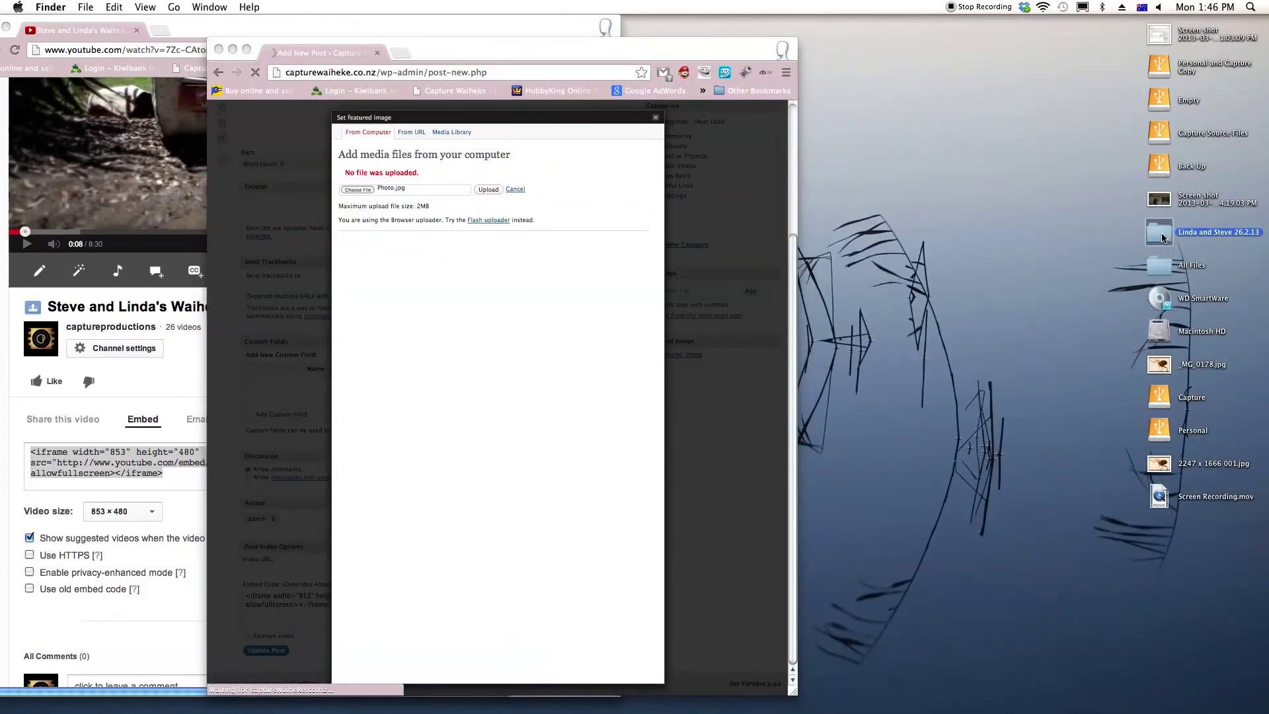
double_click(1161, 235)
right_click(470, 143)
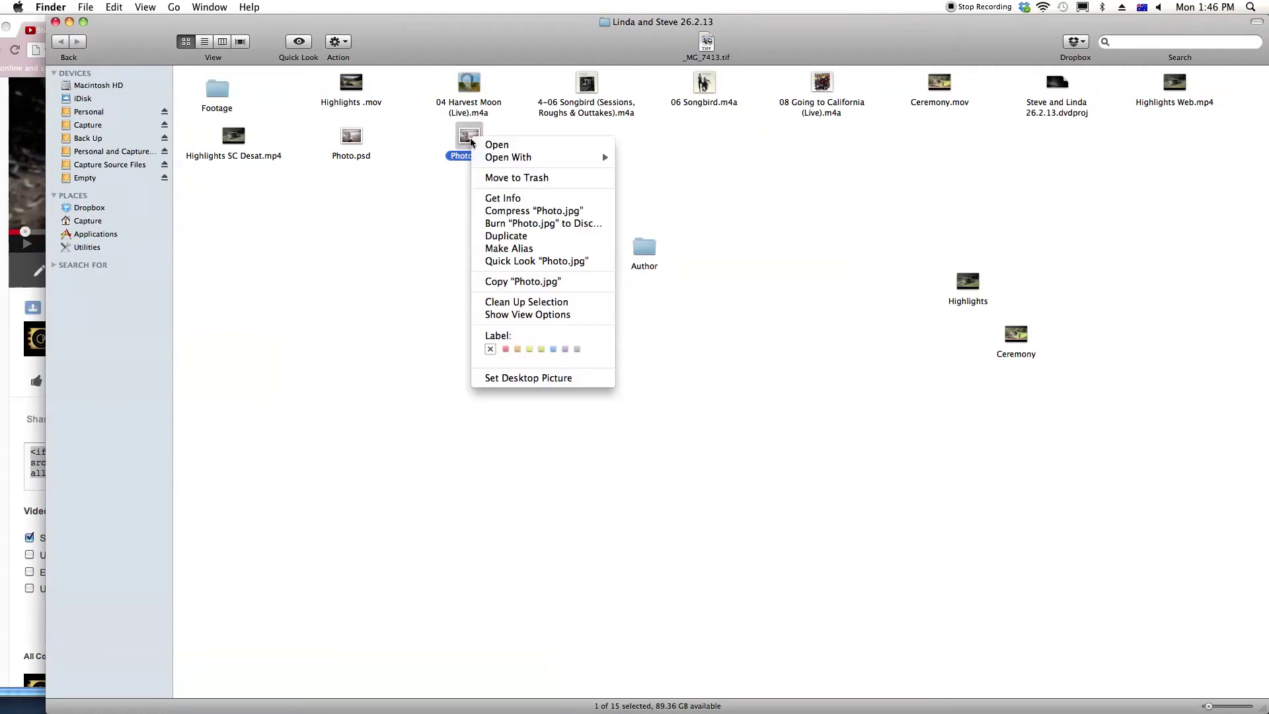
click(555, 198)
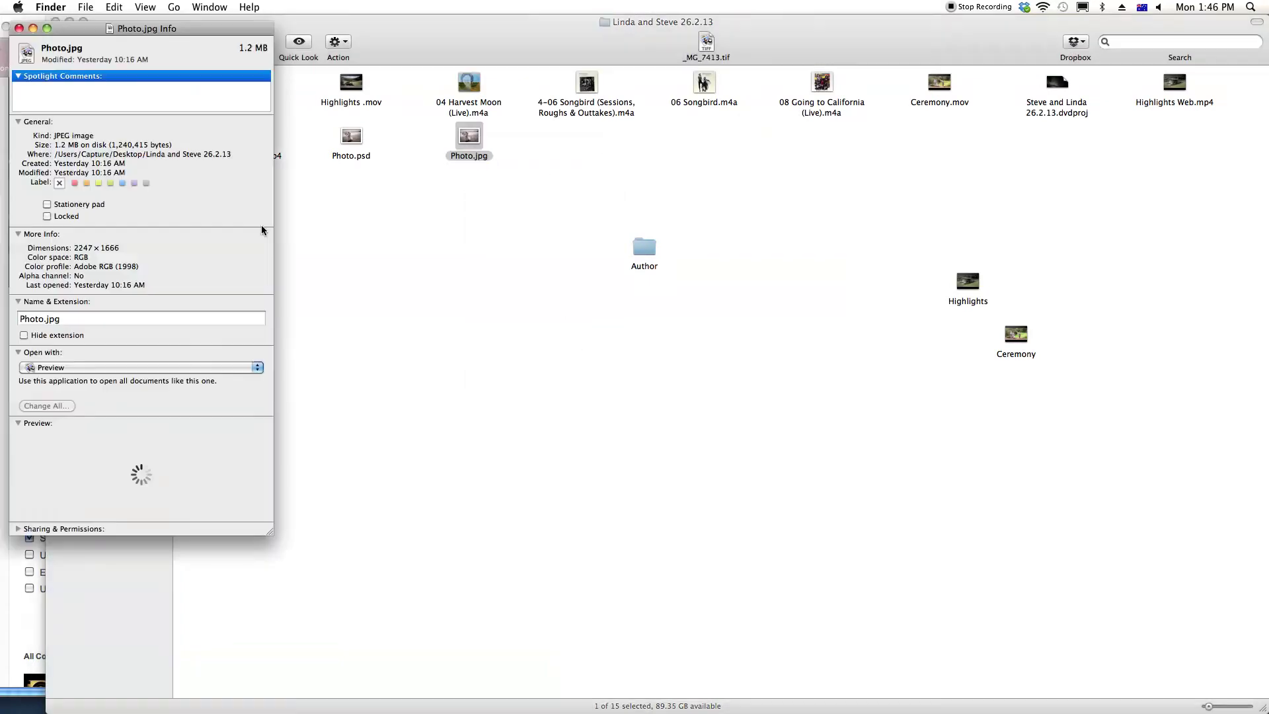
drag(165, 28, 608, 22)
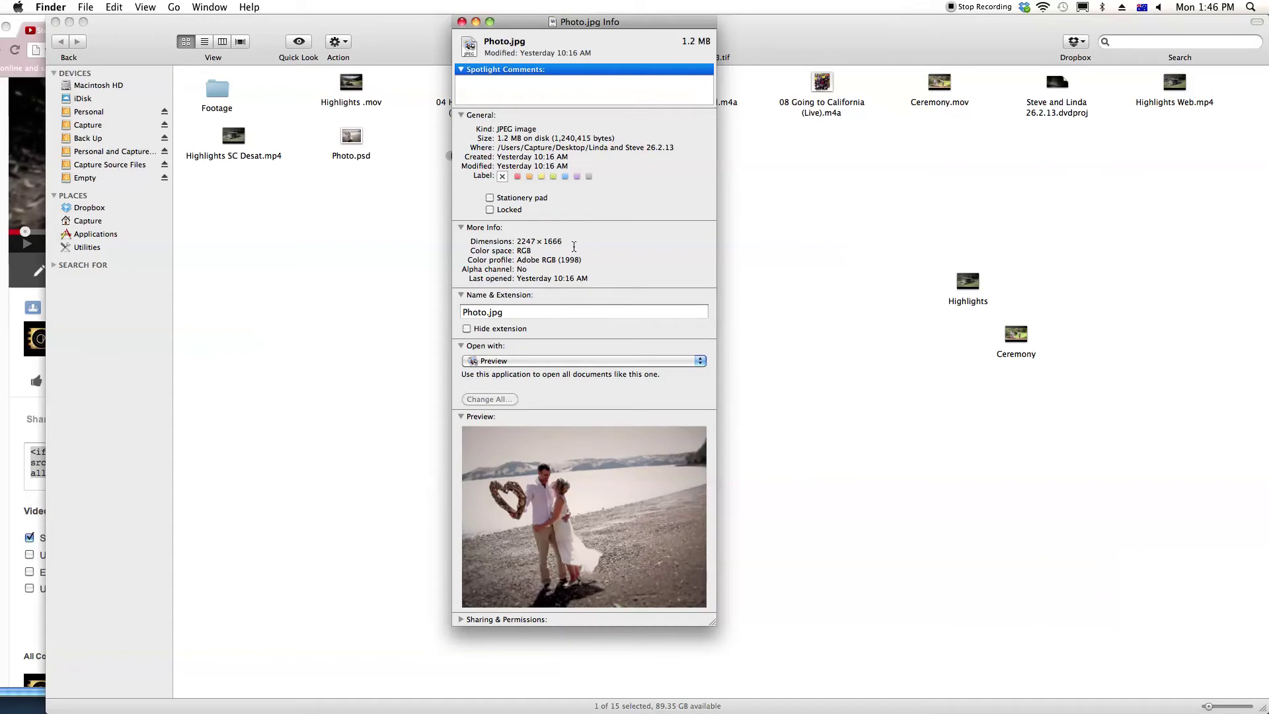
click(462, 22)
drag(256, 41, 530, 48)
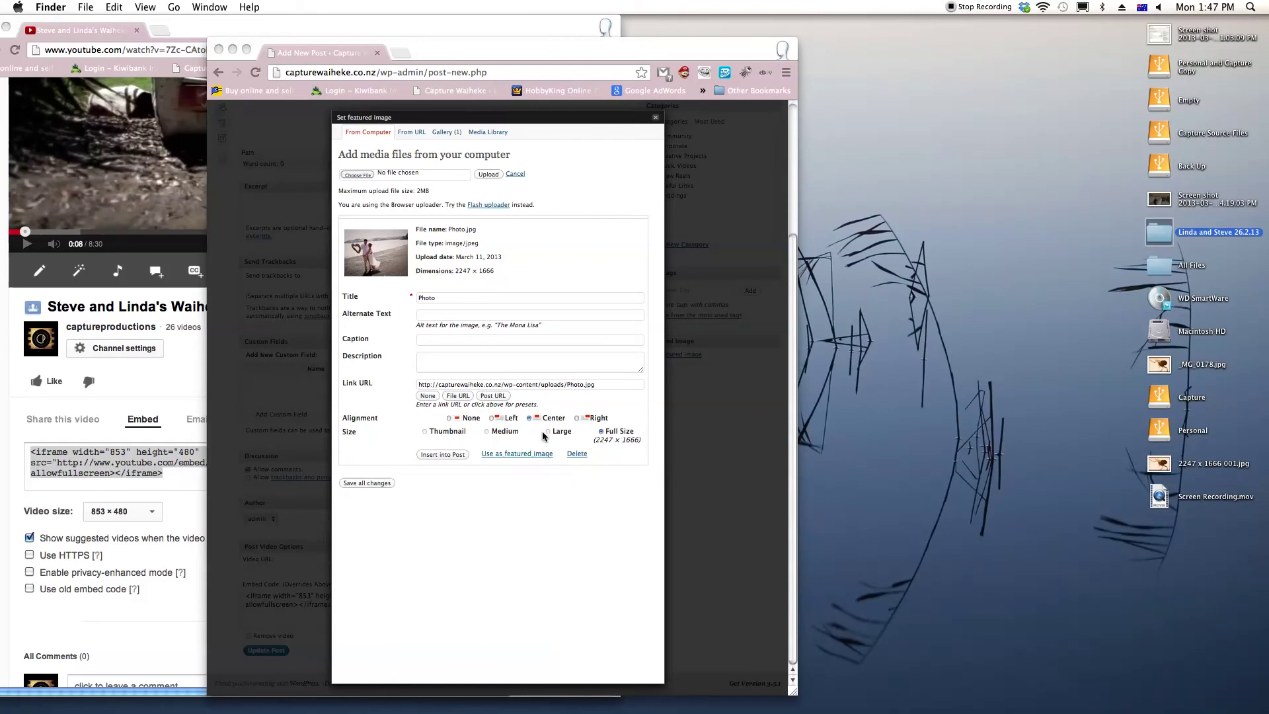
- Use Photo as the featured image and tick the Weddings category for the post
click(515, 455)
click(515, 455)
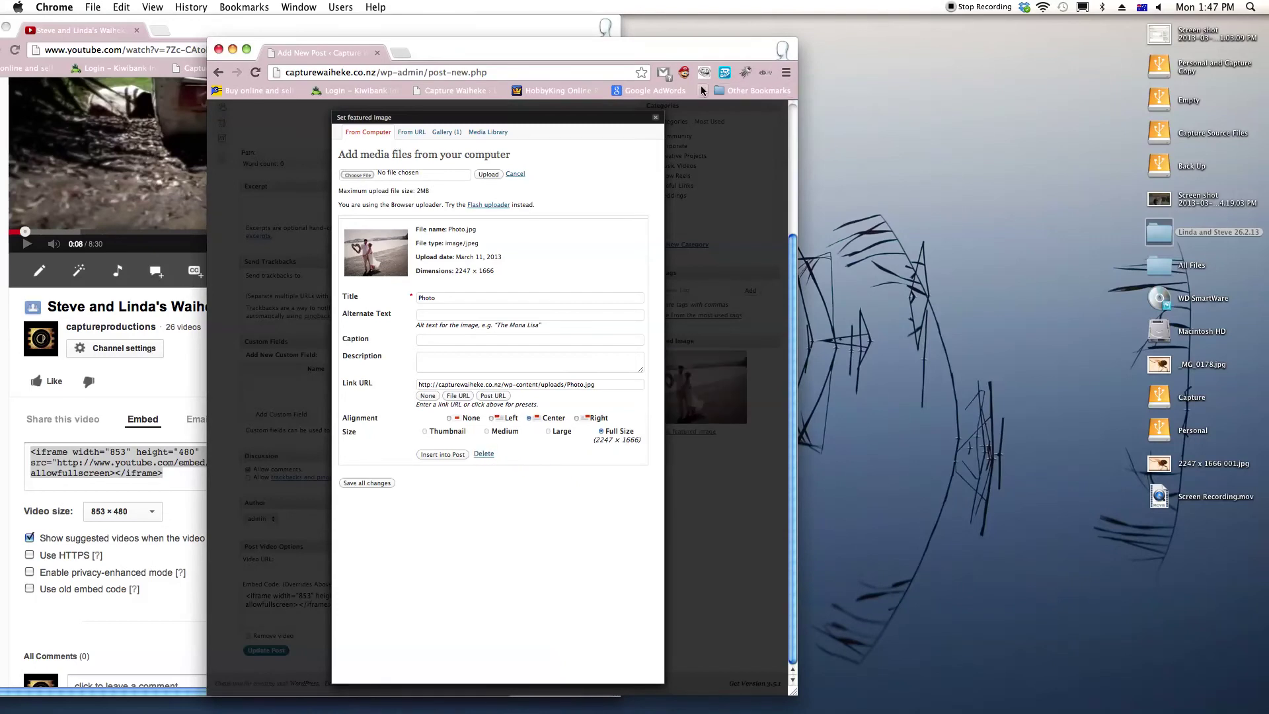
click(658, 117)
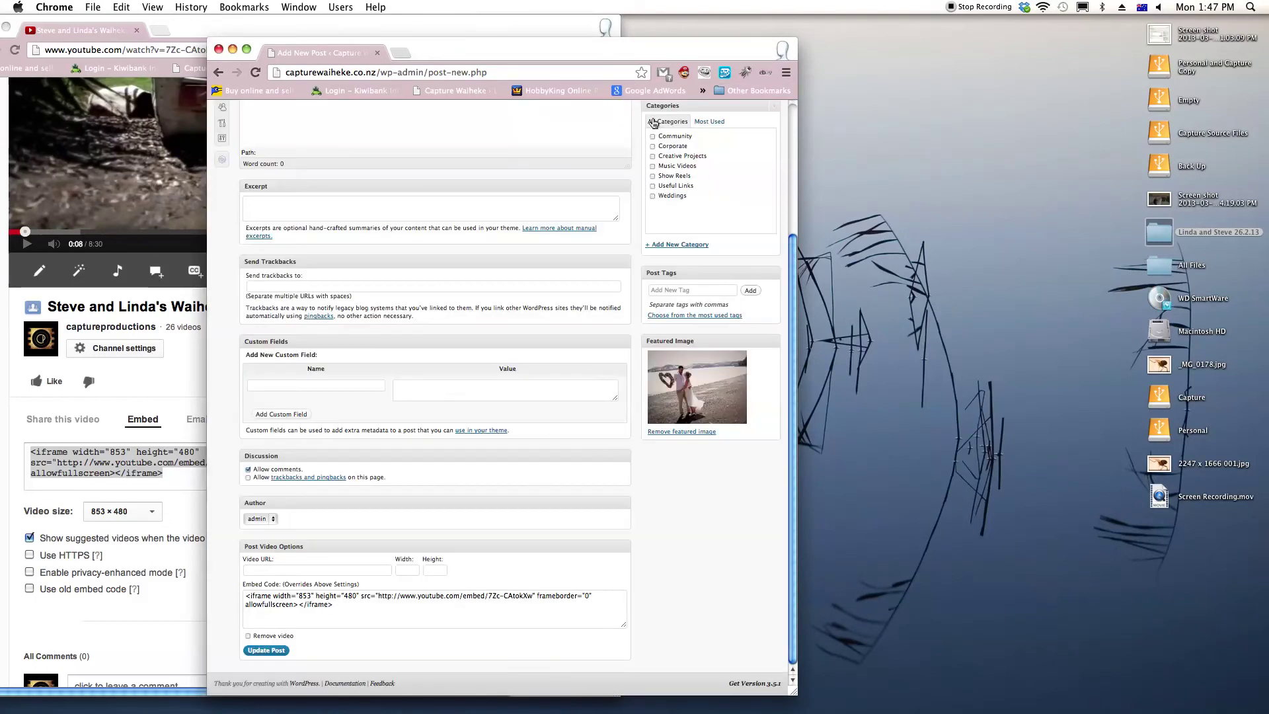
drag(574, 47, 873, 25)
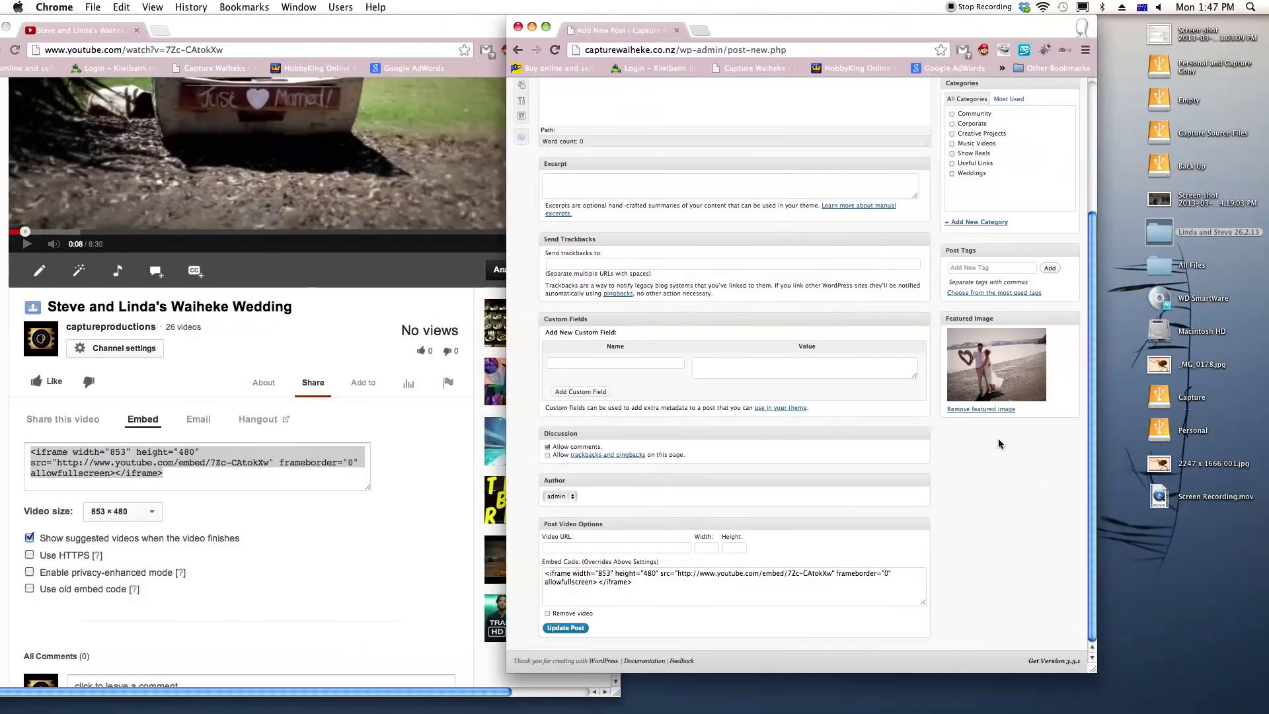
drag(822, 25, 933, 20)
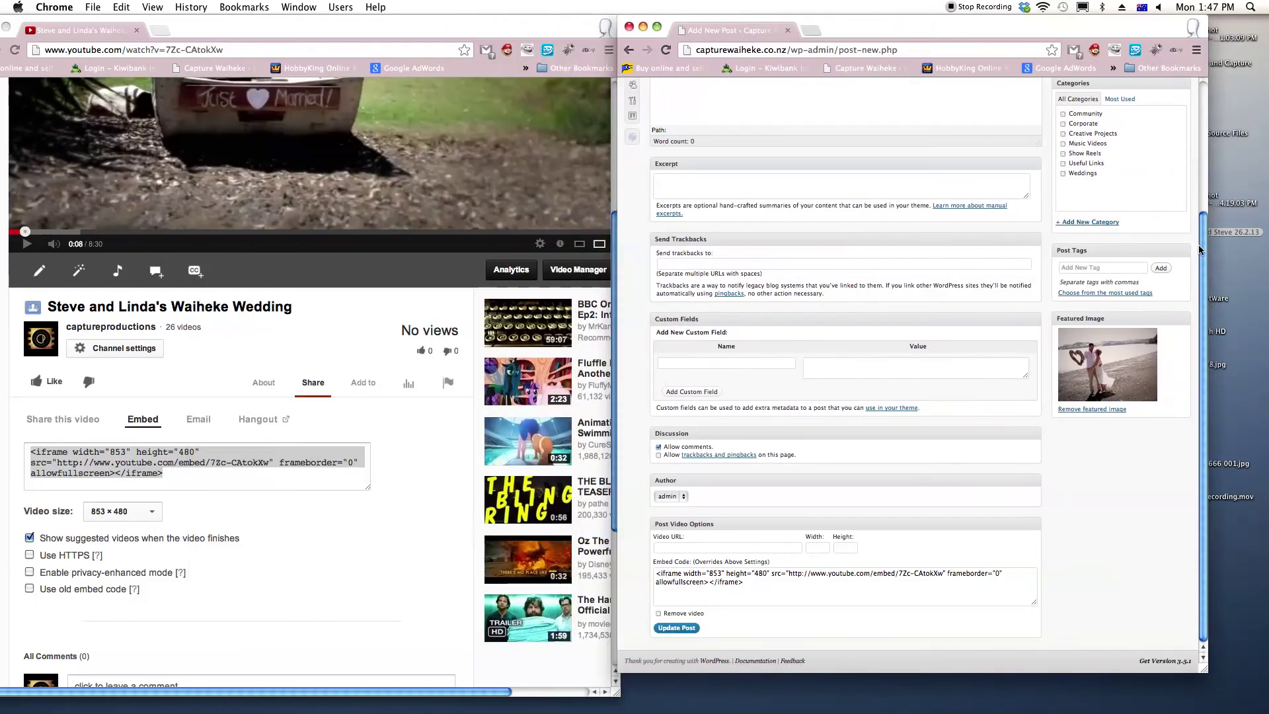
scroll(1194, 211, up, 5)
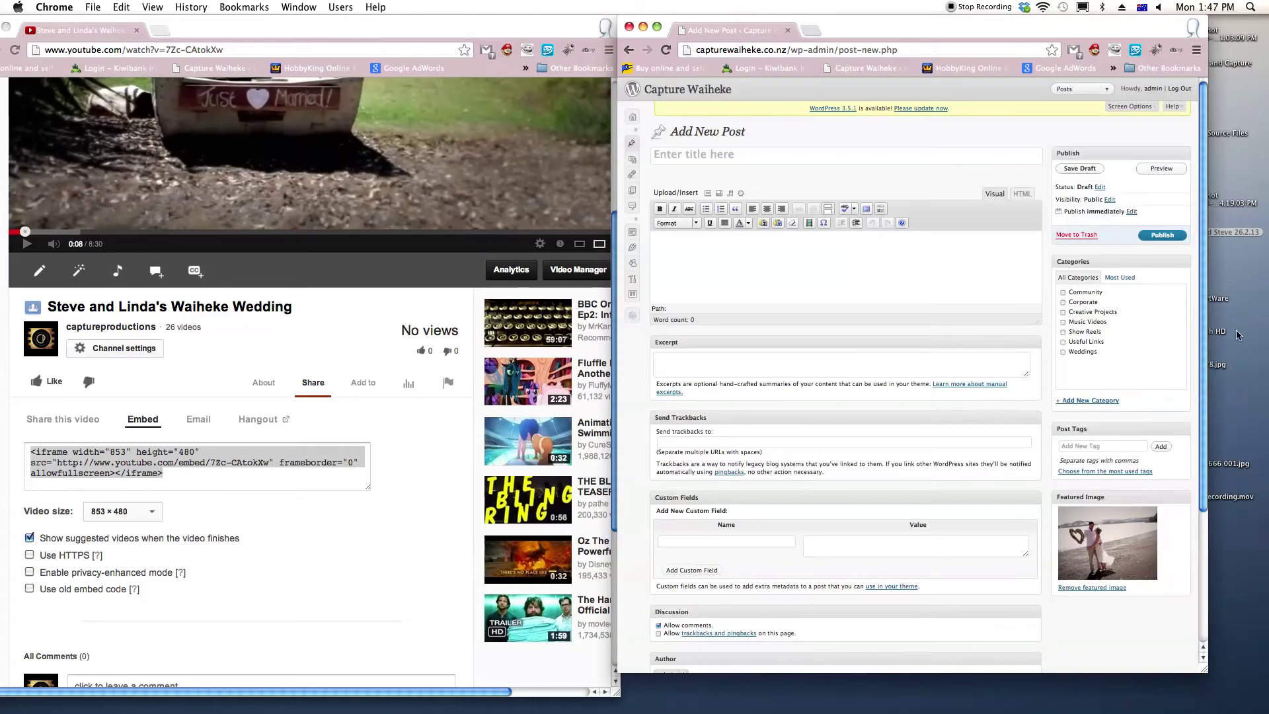
click(1064, 352)
- Open capturewaiheke.co.nz in a new tab to view its Weddings archive
mouse_move(829, 33)
mouse_down()
mouse_move(932, 34)
mouse_move(798, 33)
mouse_up()
click(915, 33)
text(captu)
key(Return)
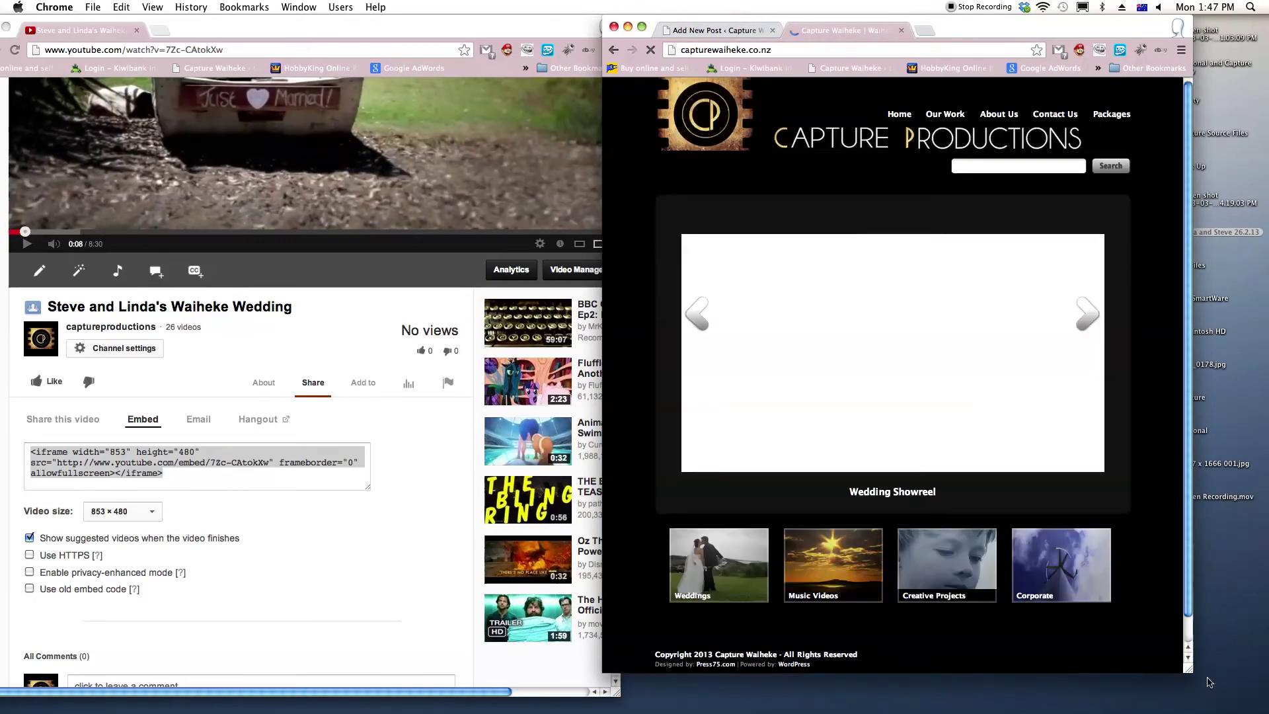
drag(1189, 672, 1267, 693)
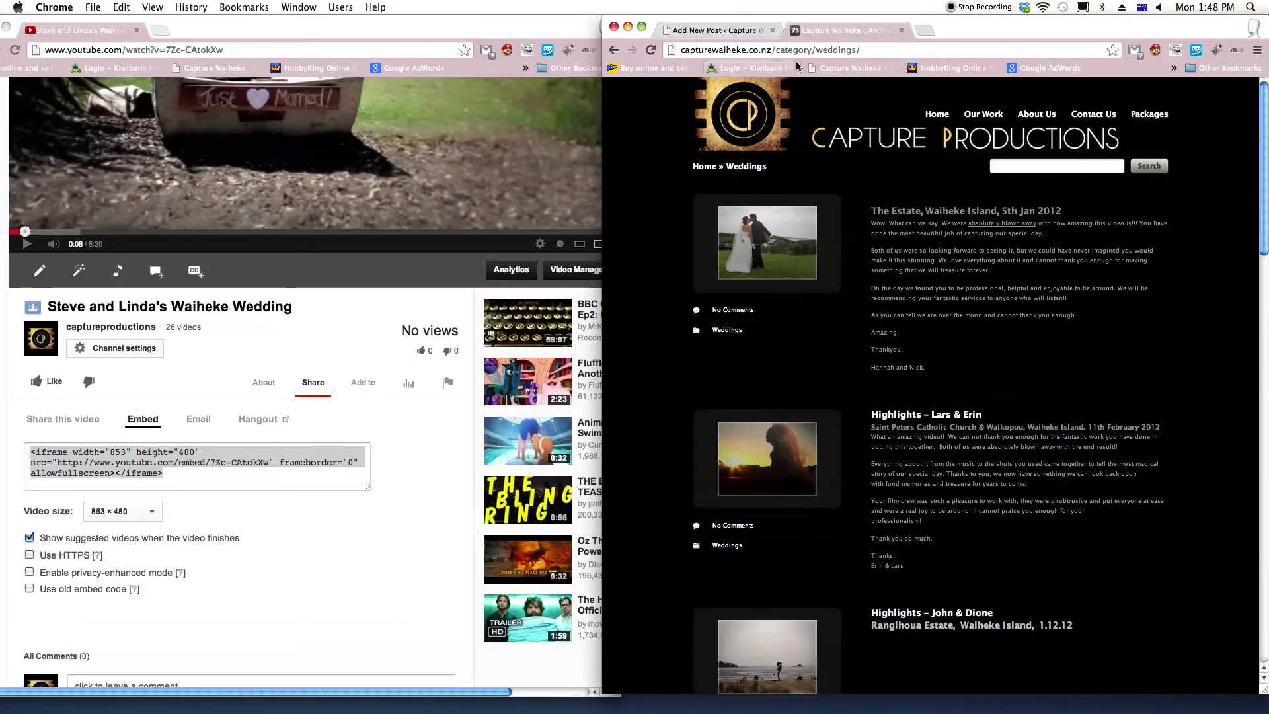
- Type the title 'Highlights – Steve & Linda', comparing against existing Weddings archive post titles
click(754, 32)
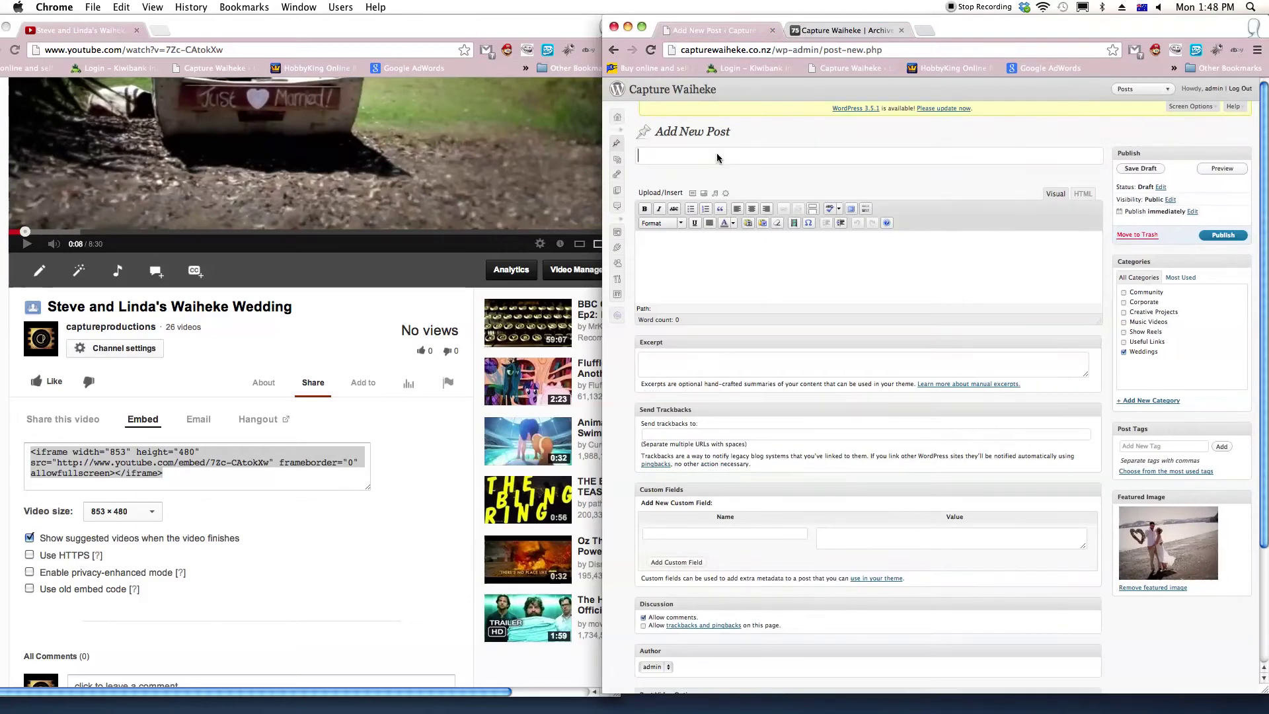
click(814, 30)
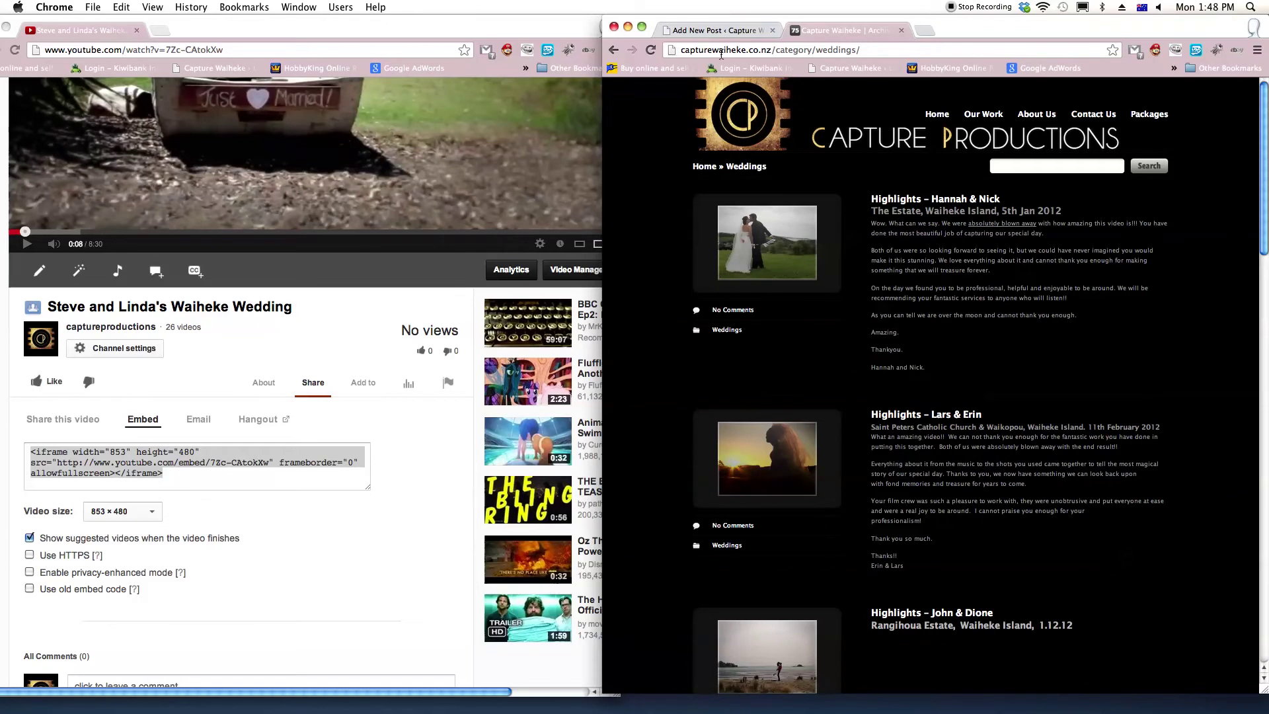
click(722, 30)
text(Hi)
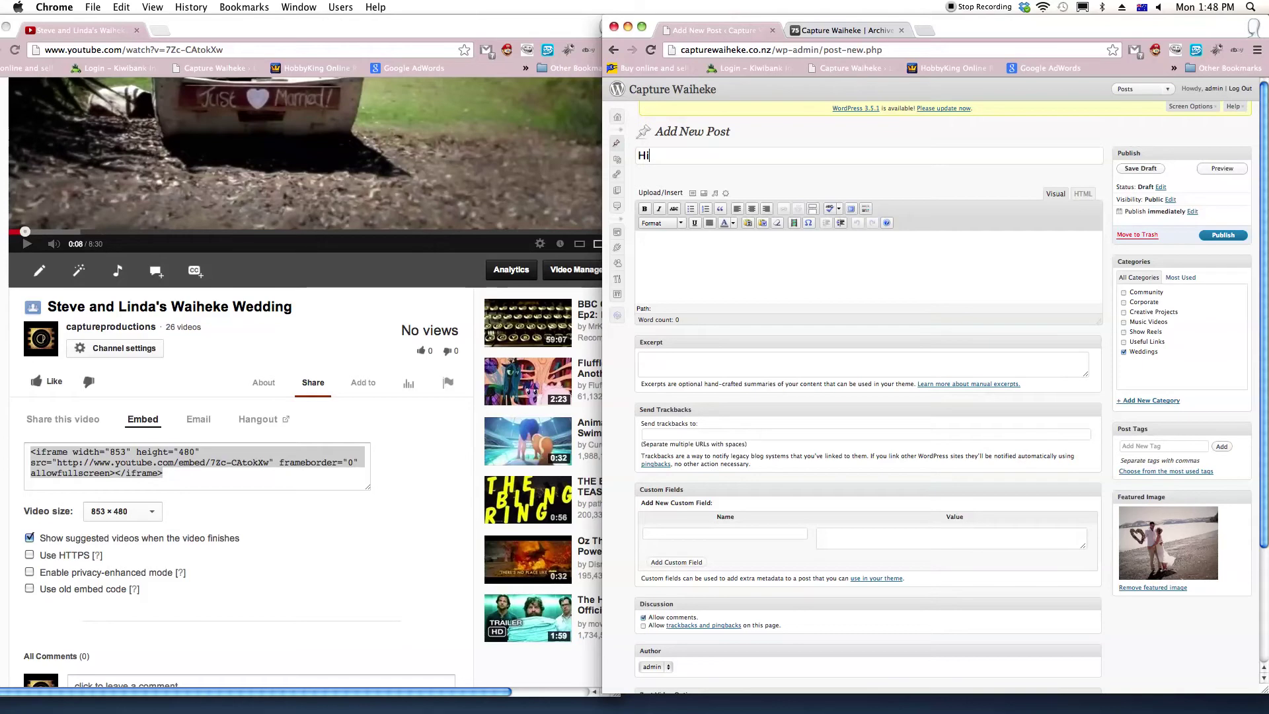
text(ghlights)
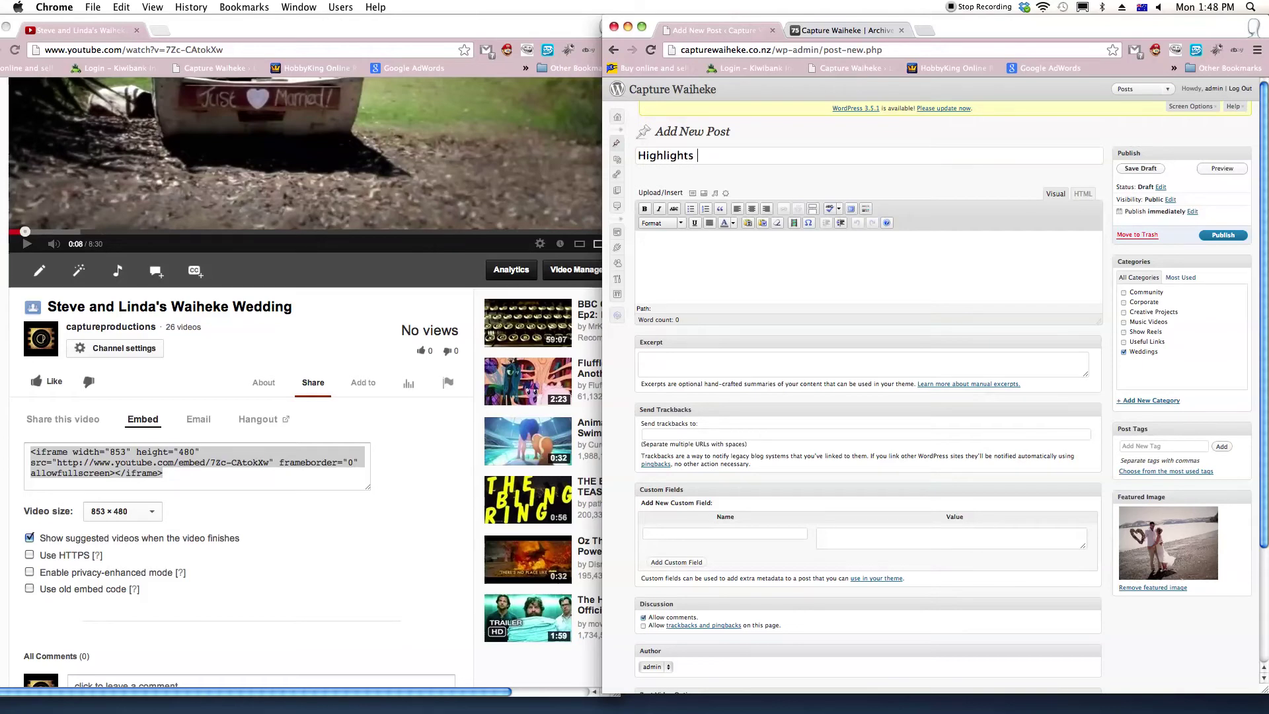
click(879, 28)
click(734, 30)
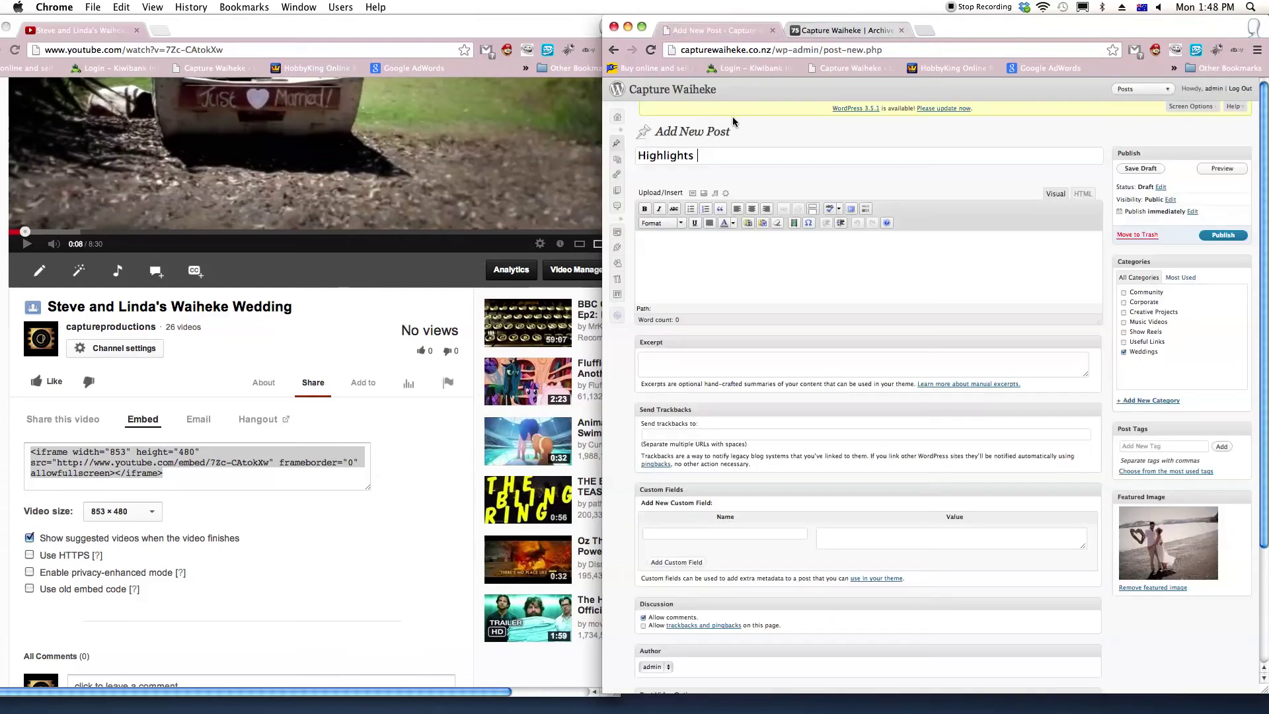
text(– Steve)
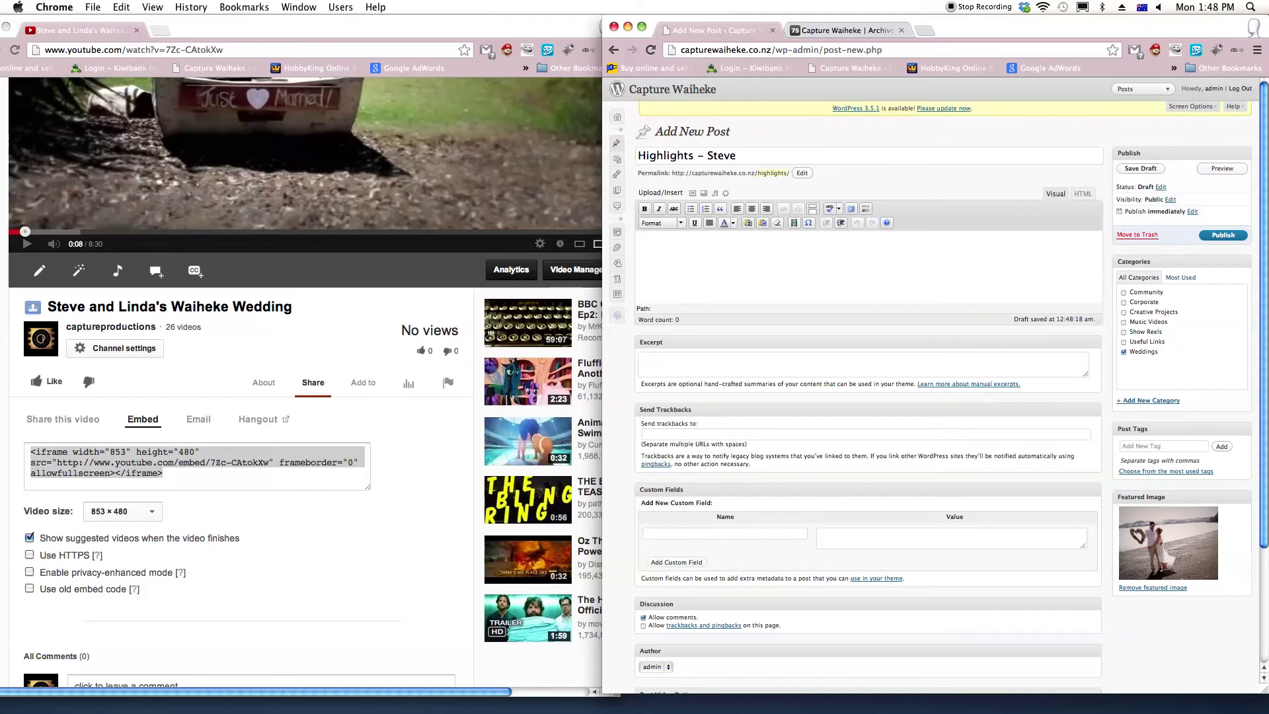
click(884, 30)
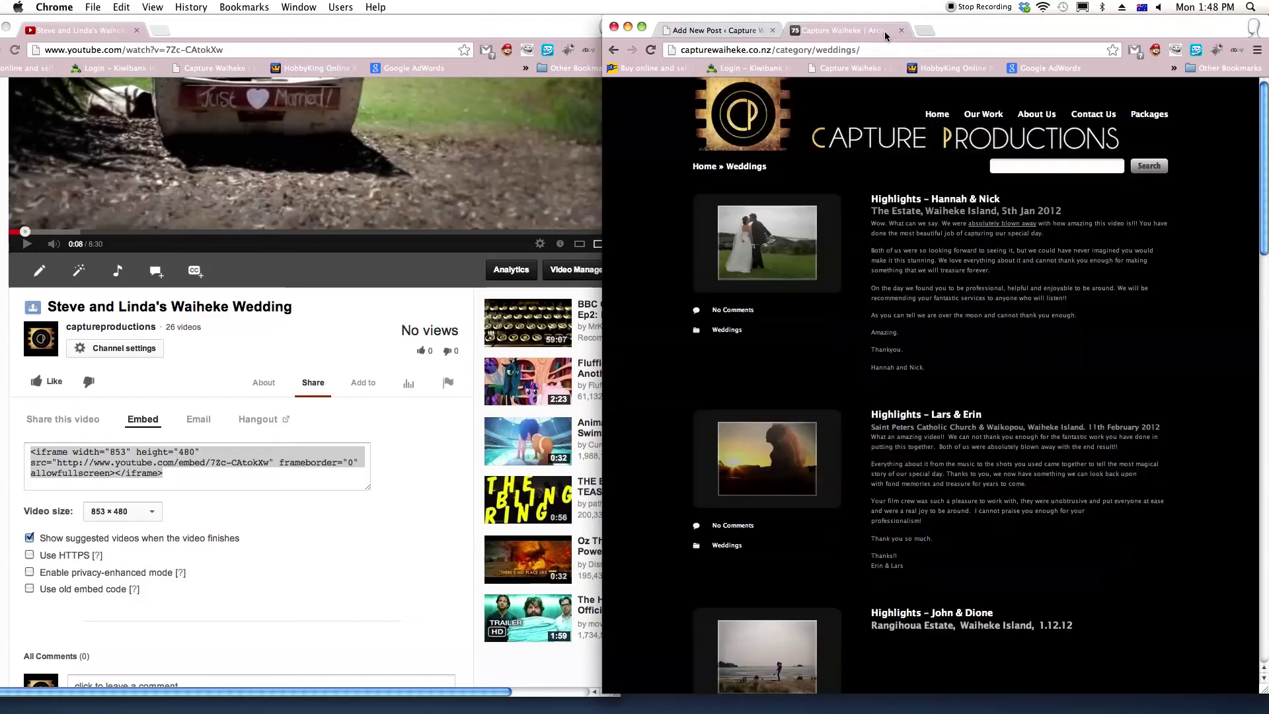
click(748, 32)
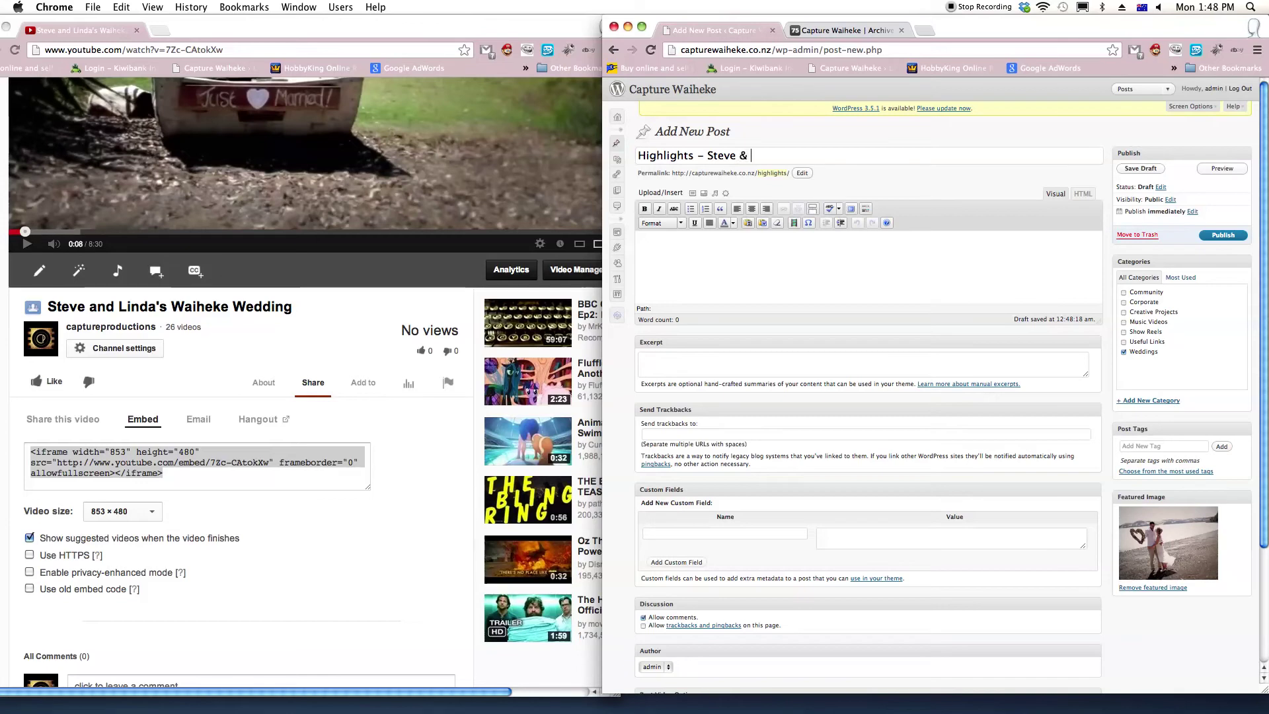
text(Linda)
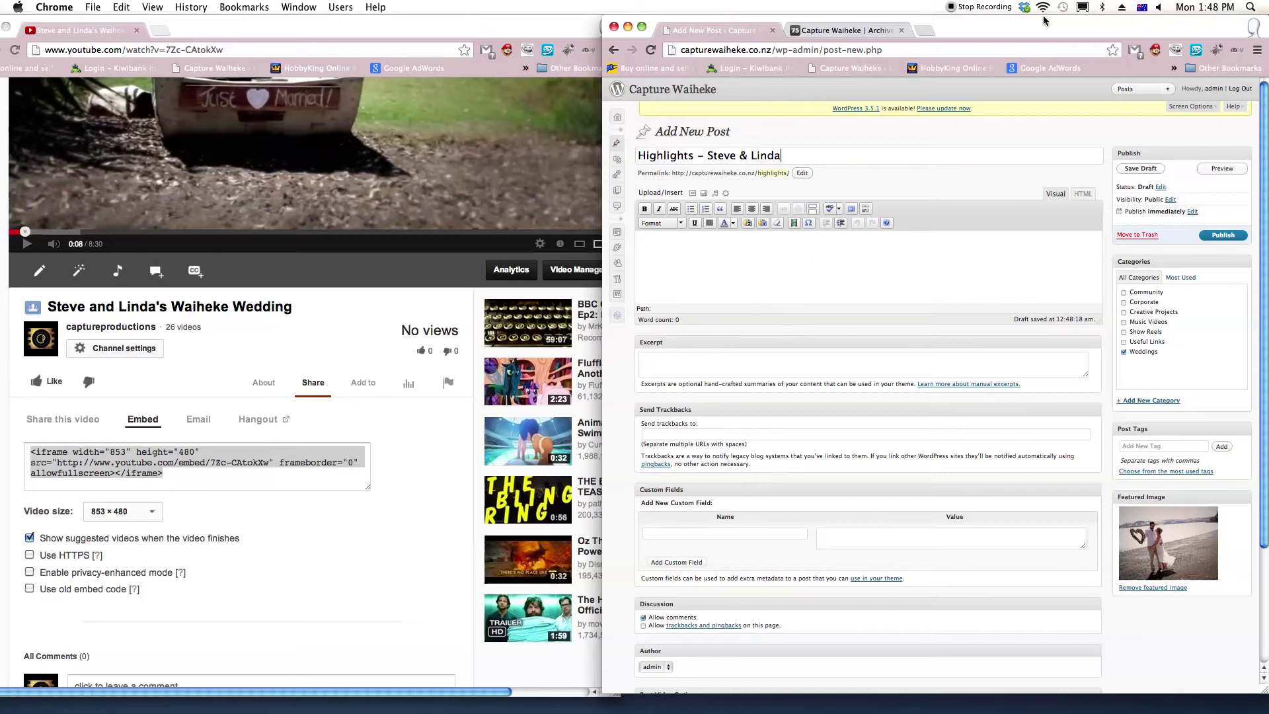
click(869, 35)
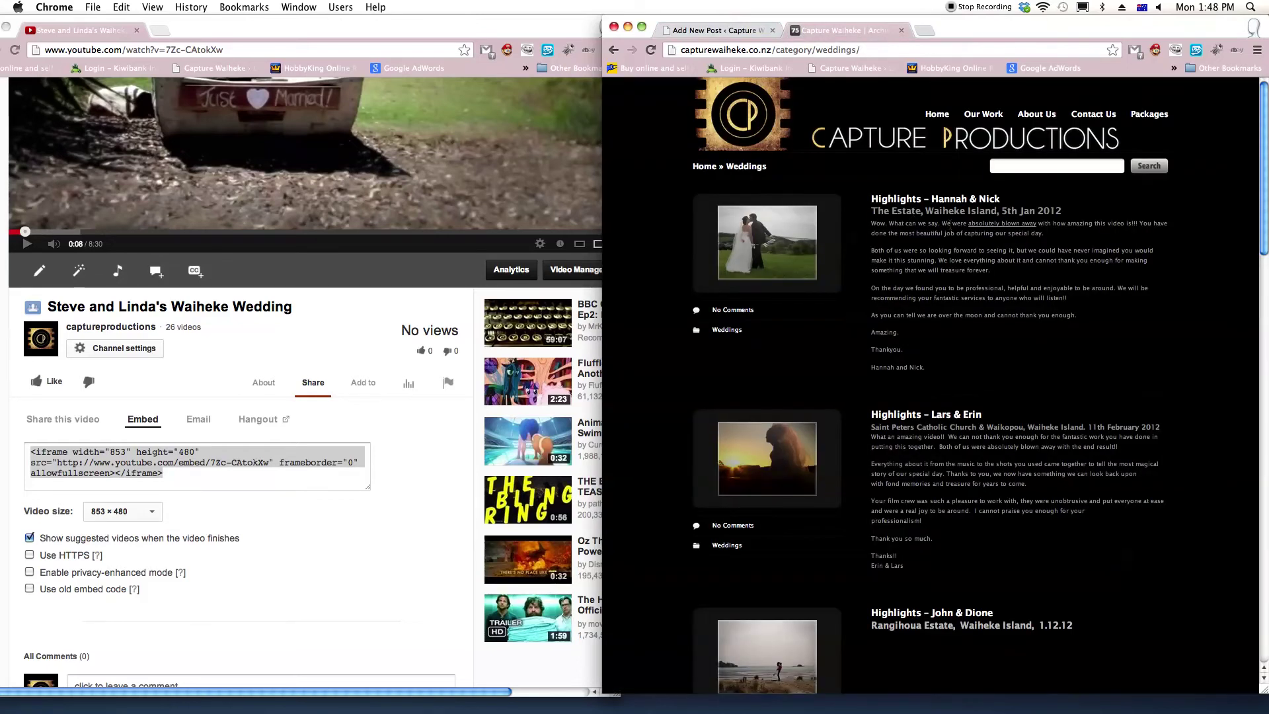
- Enter 'Circular Bay, Waiheke Island, 26.2.13' as the body's first line and select it
click(714, 33)
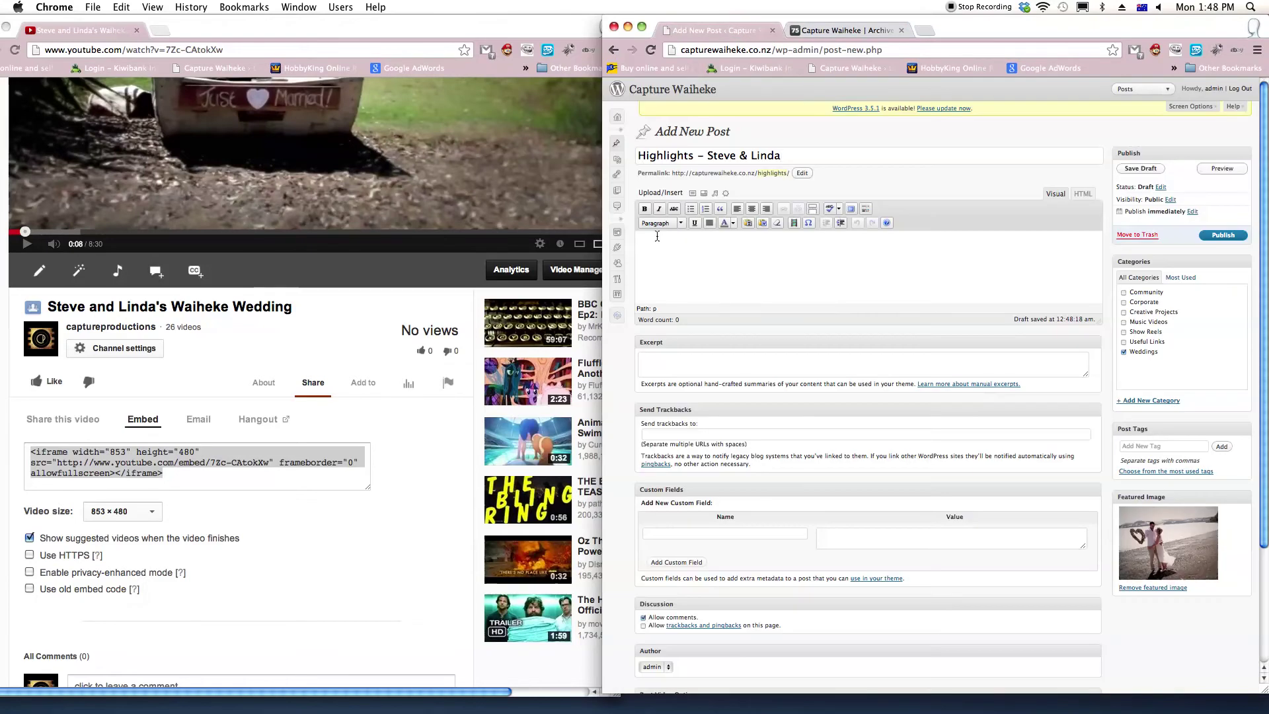
text(Circ)
text(ular B)
text(ay, Waiheke Isl)
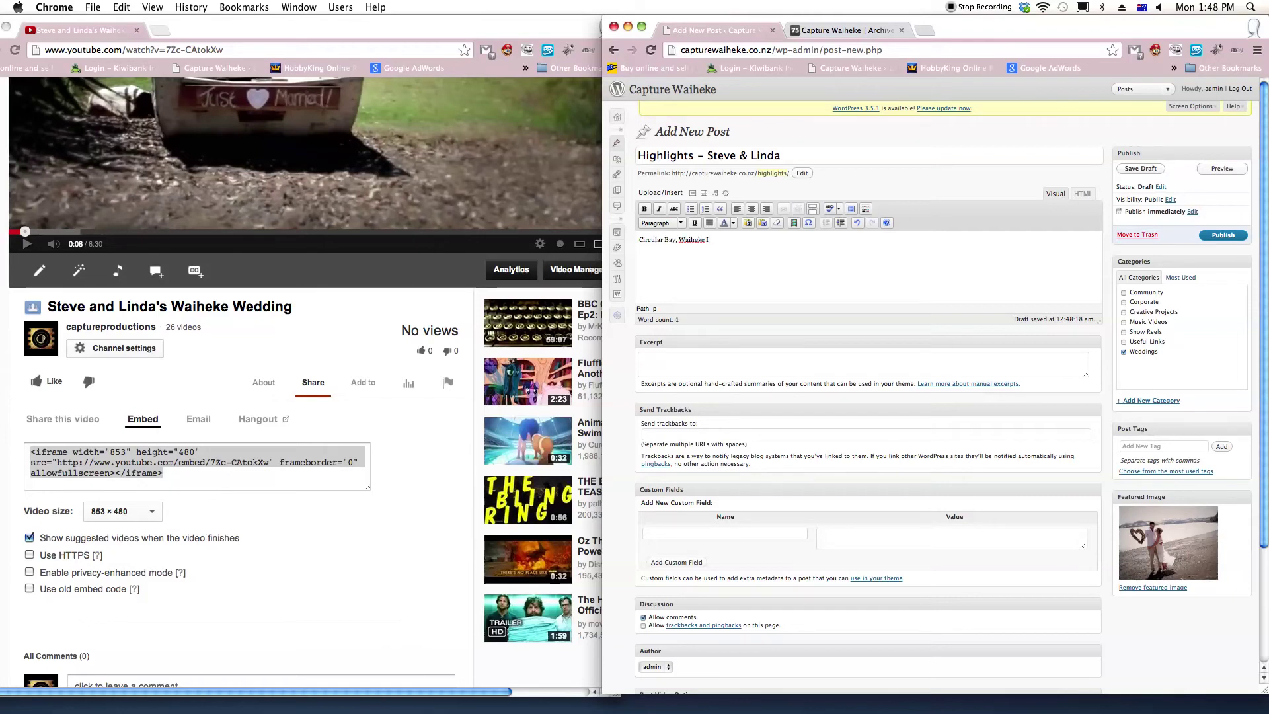
text(and,)
text( 26th)
text( Febr)
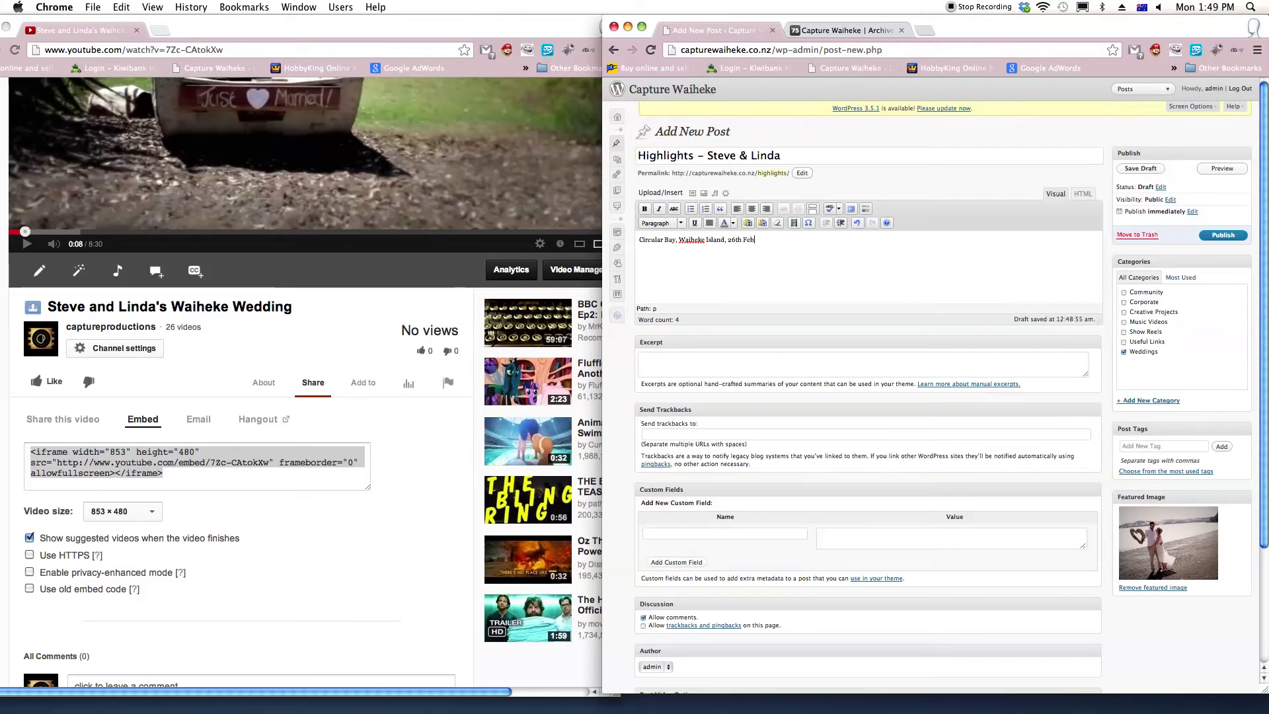
text(u)
key(BackSpace)
key(BackSpace)
key(BackSpace)
key(BackSpace)
key(BackSpace)
key(BackSpace)
key(BackSpace)
key(BackSpace)
key(BackSpace)
key(BackSpace)
key(BackSpace)
key(BackSpace)
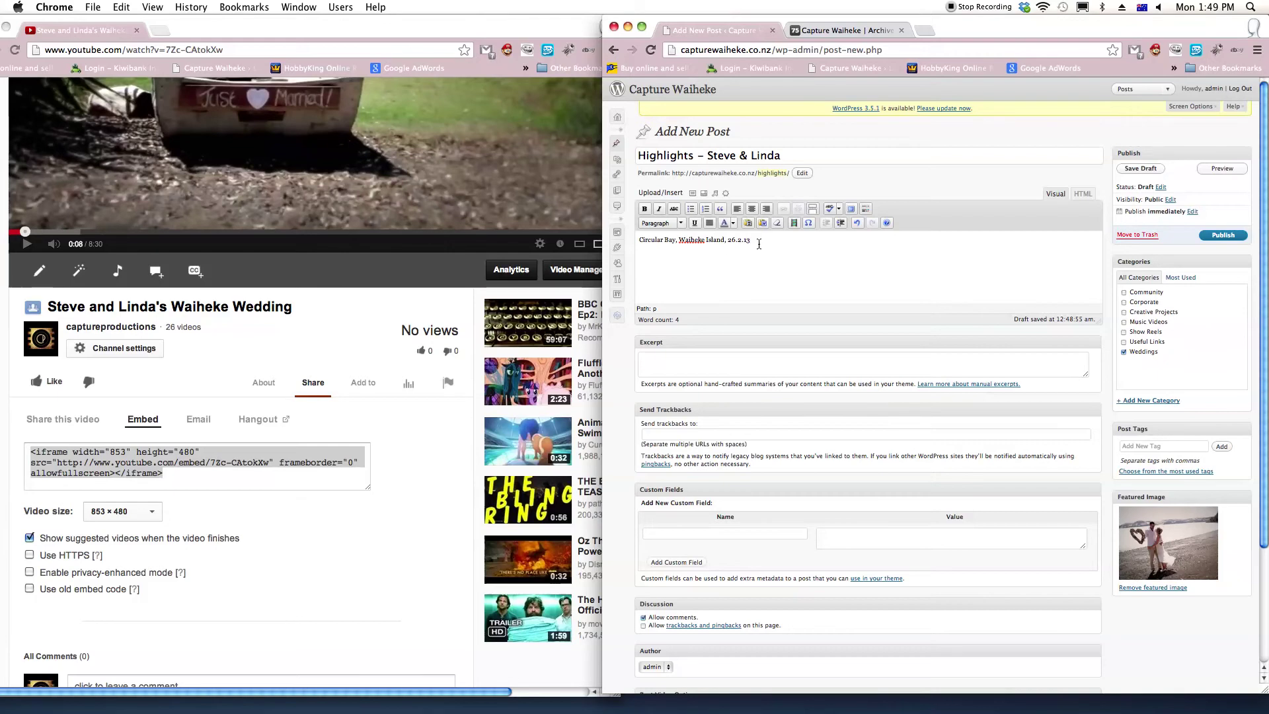
drag(758, 239, 621, 233)
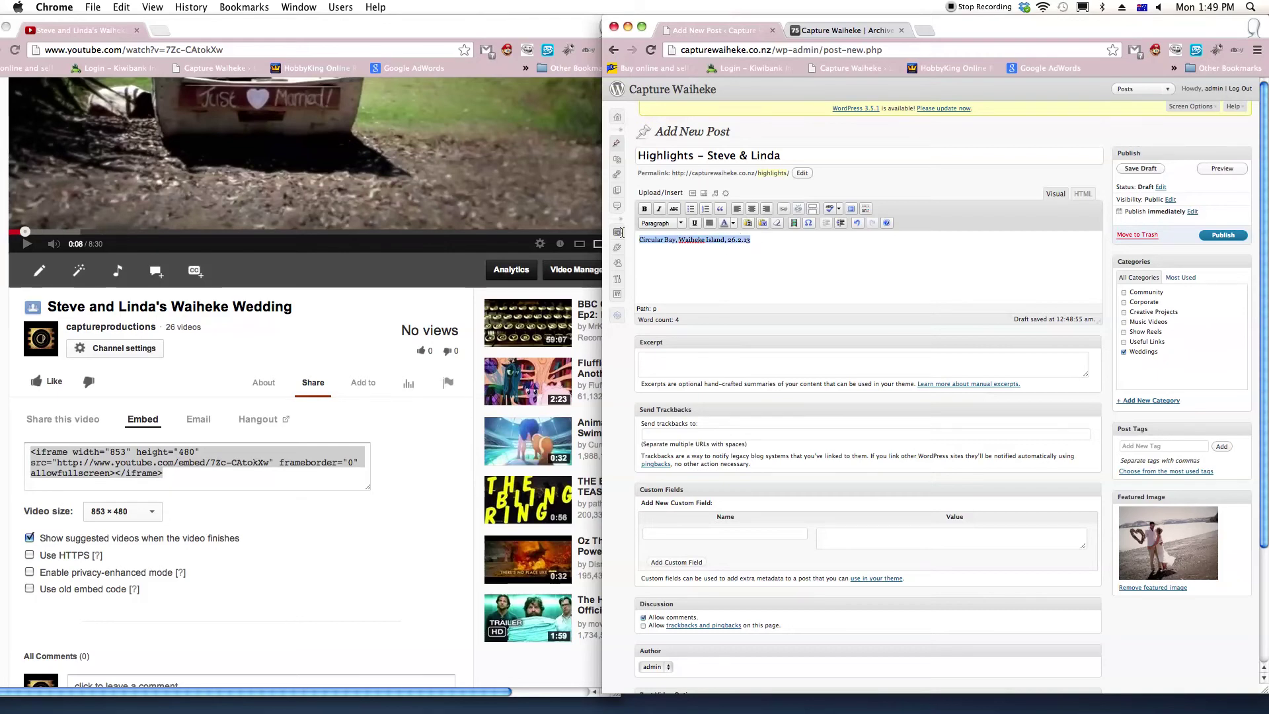
- Save the new post as a draft, then open the Highlights – Hannah & Nick post
click(1154, 170)
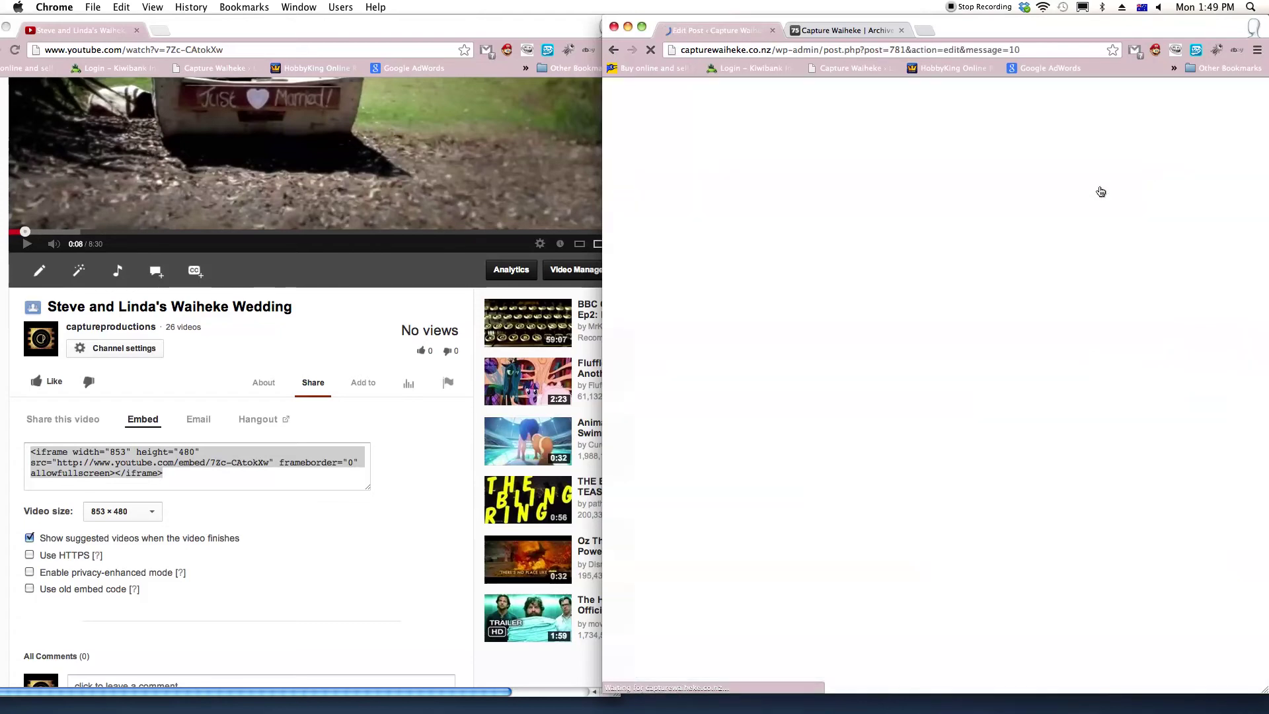
click(616, 145)
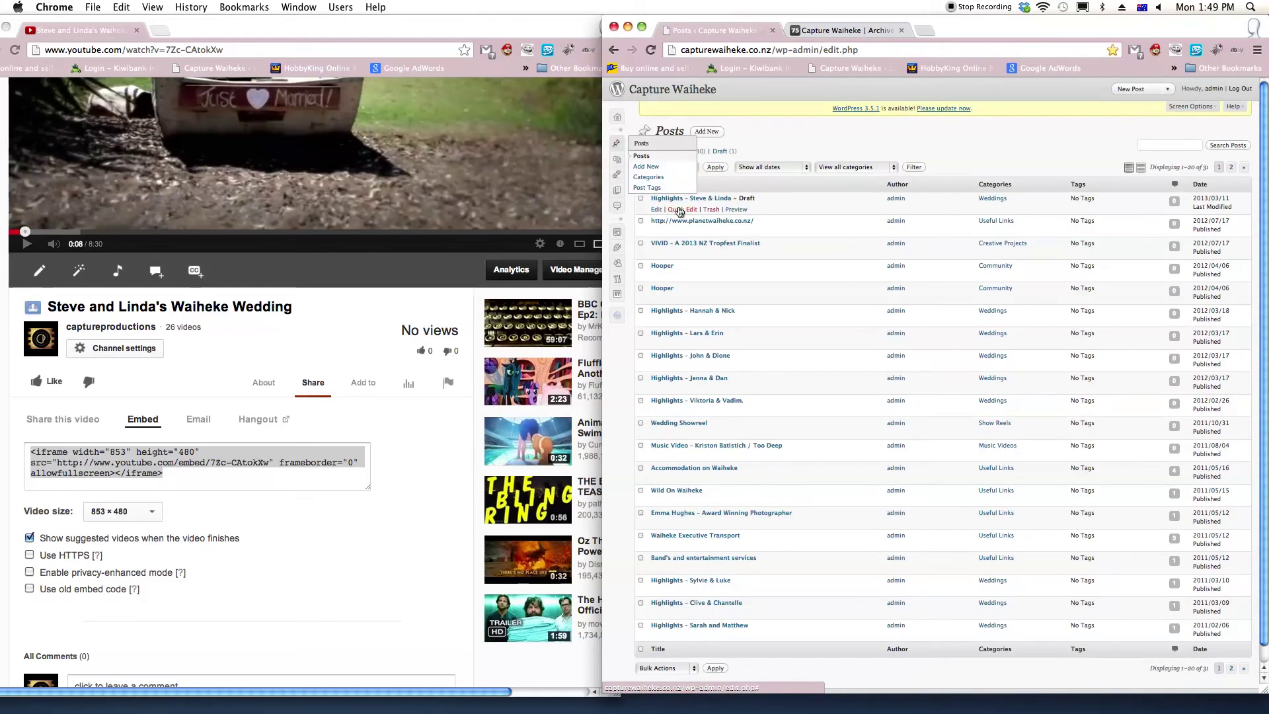
mouse_move(689, 358)
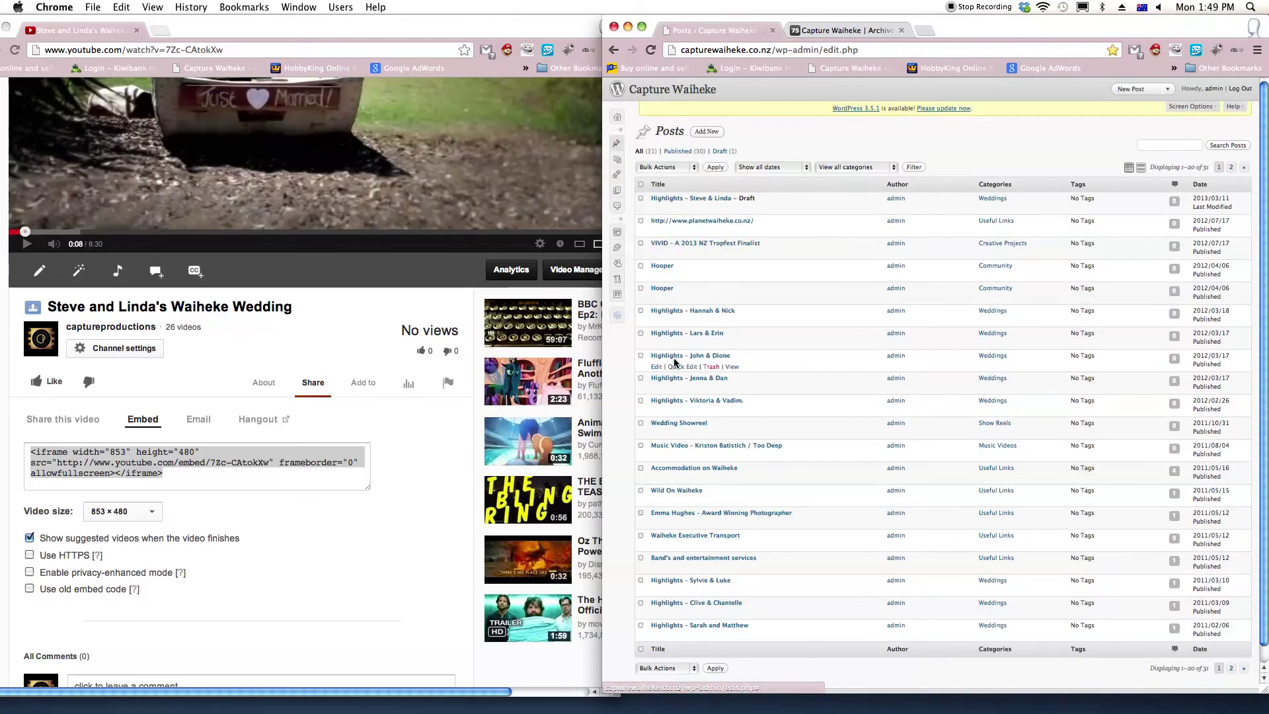
click(677, 312)
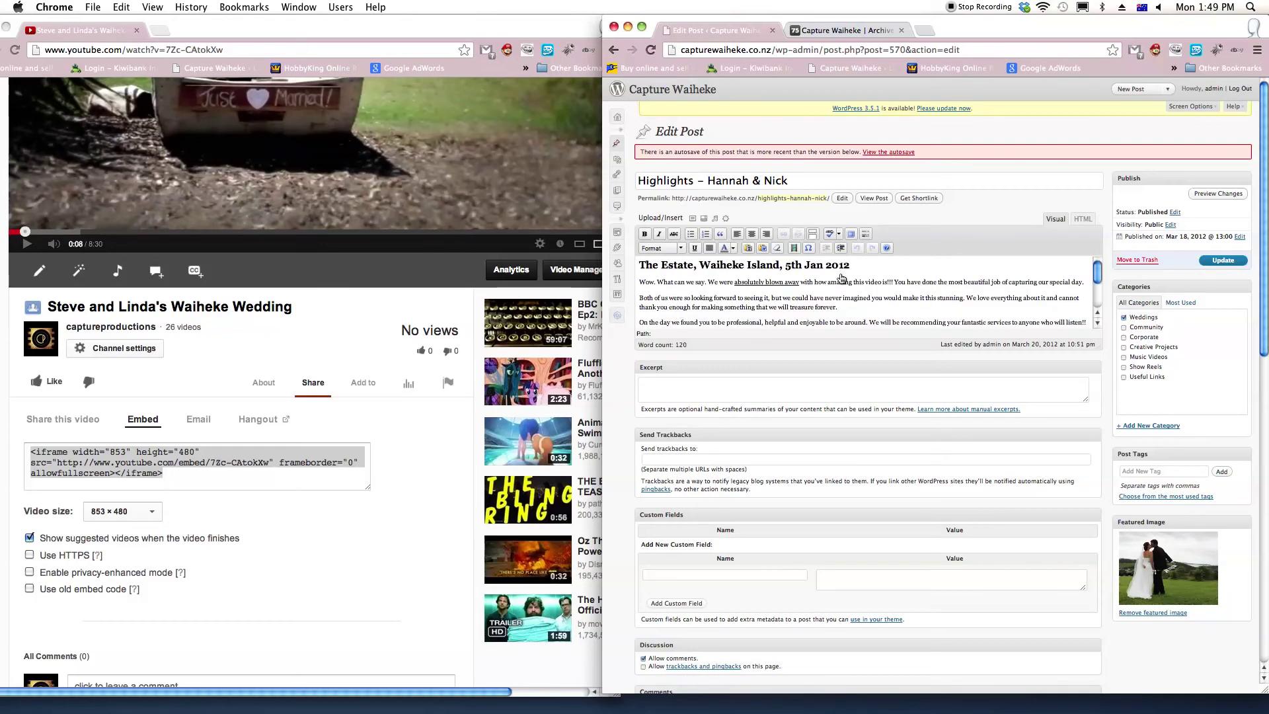
- Inspect the Hannah & Nick subtitle heading's formatting, then return to All Posts
drag(851, 265, 635, 265)
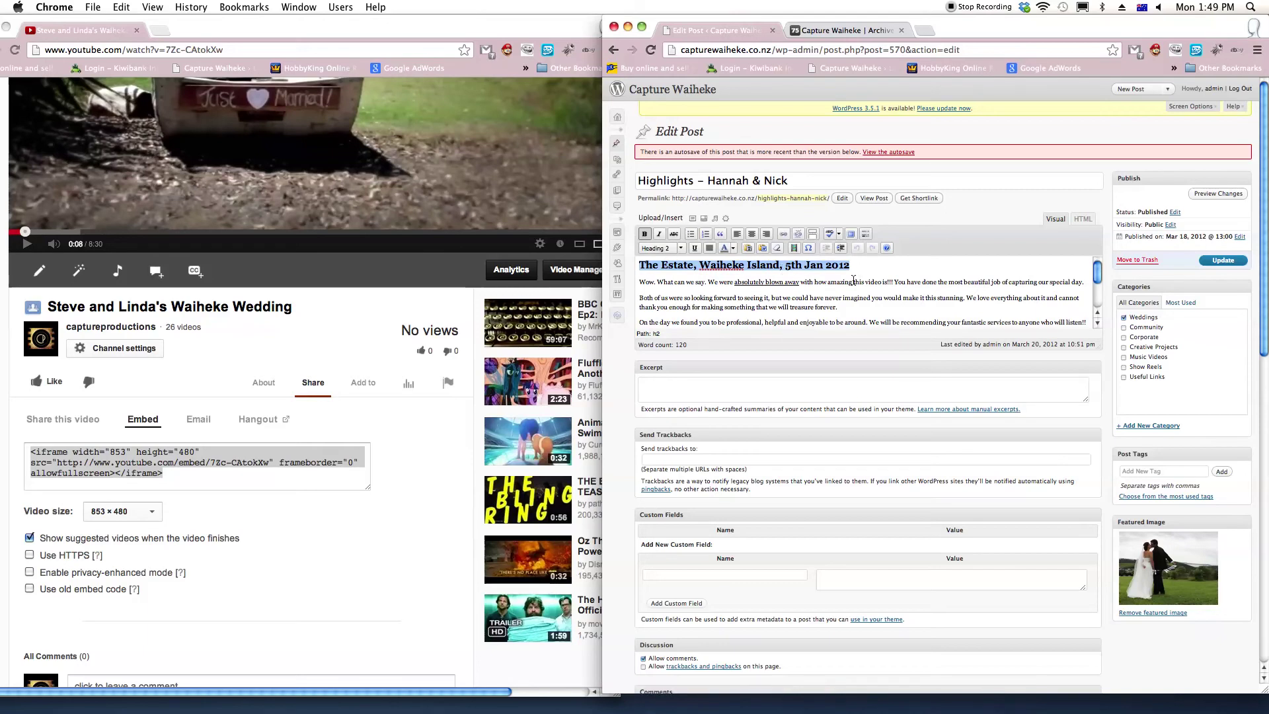
drag(865, 282, 1085, 283)
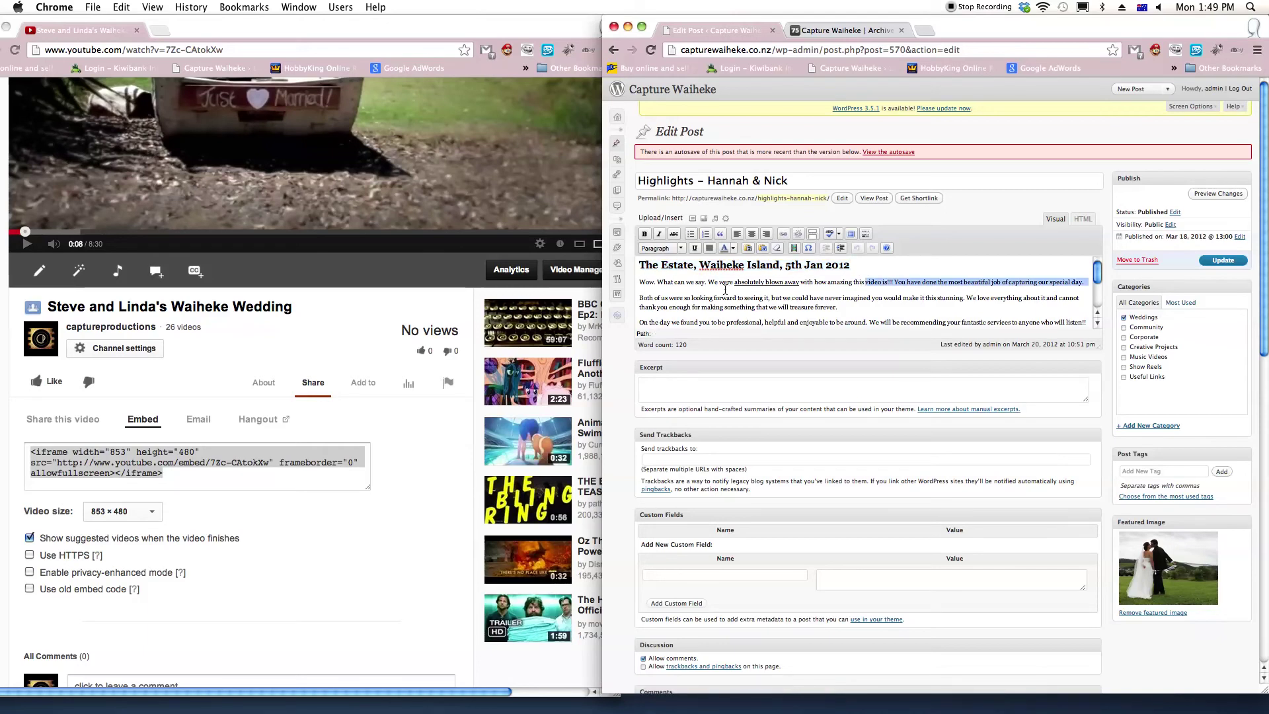
click(877, 271)
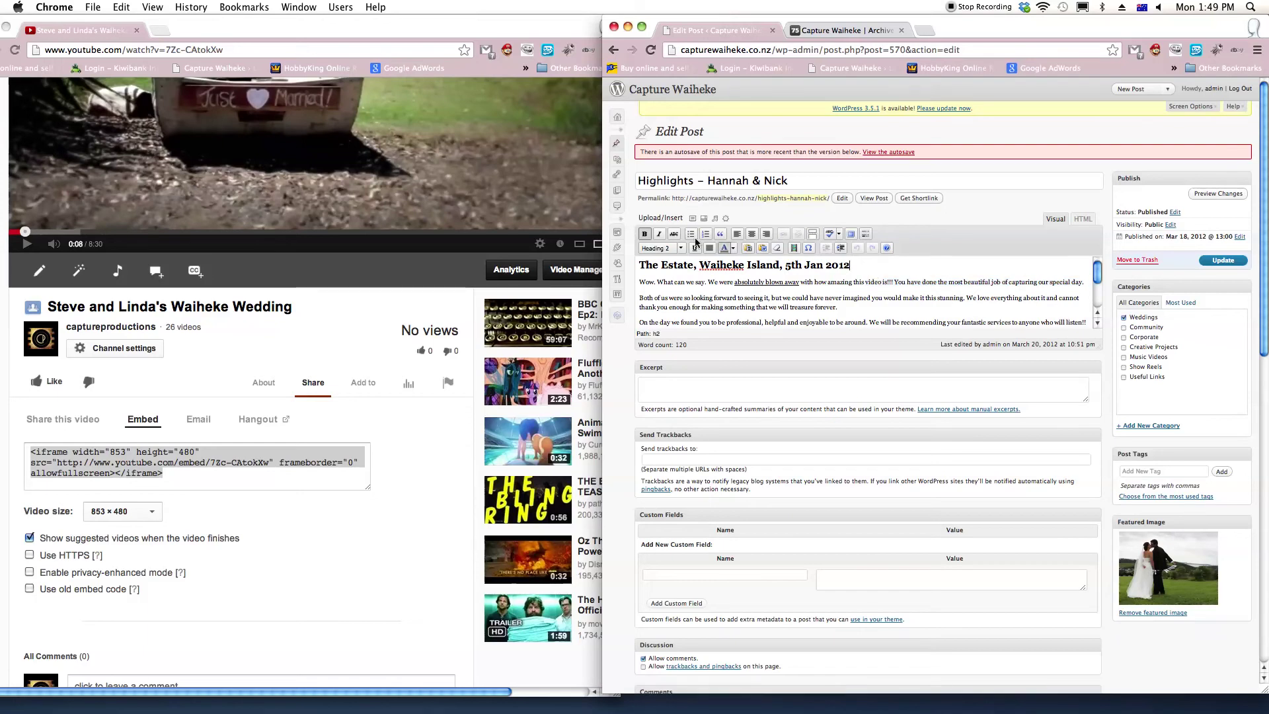
mouse_move(617, 144)
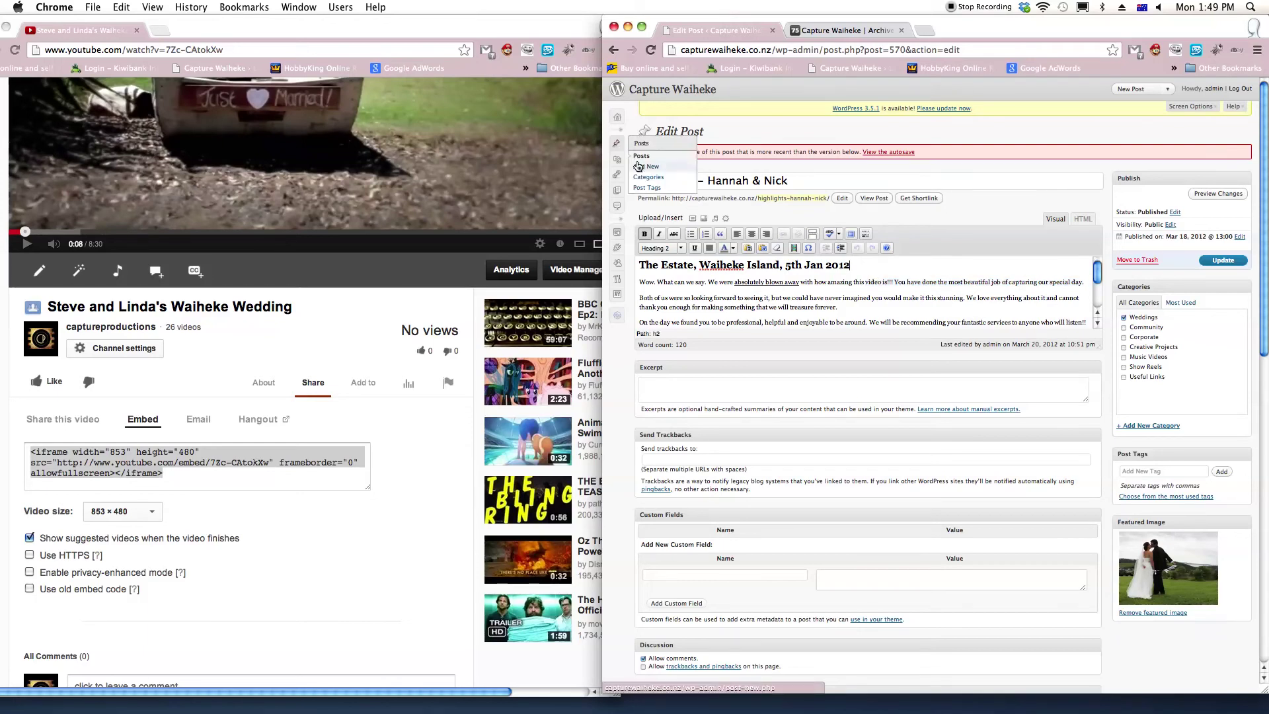
click(645, 159)
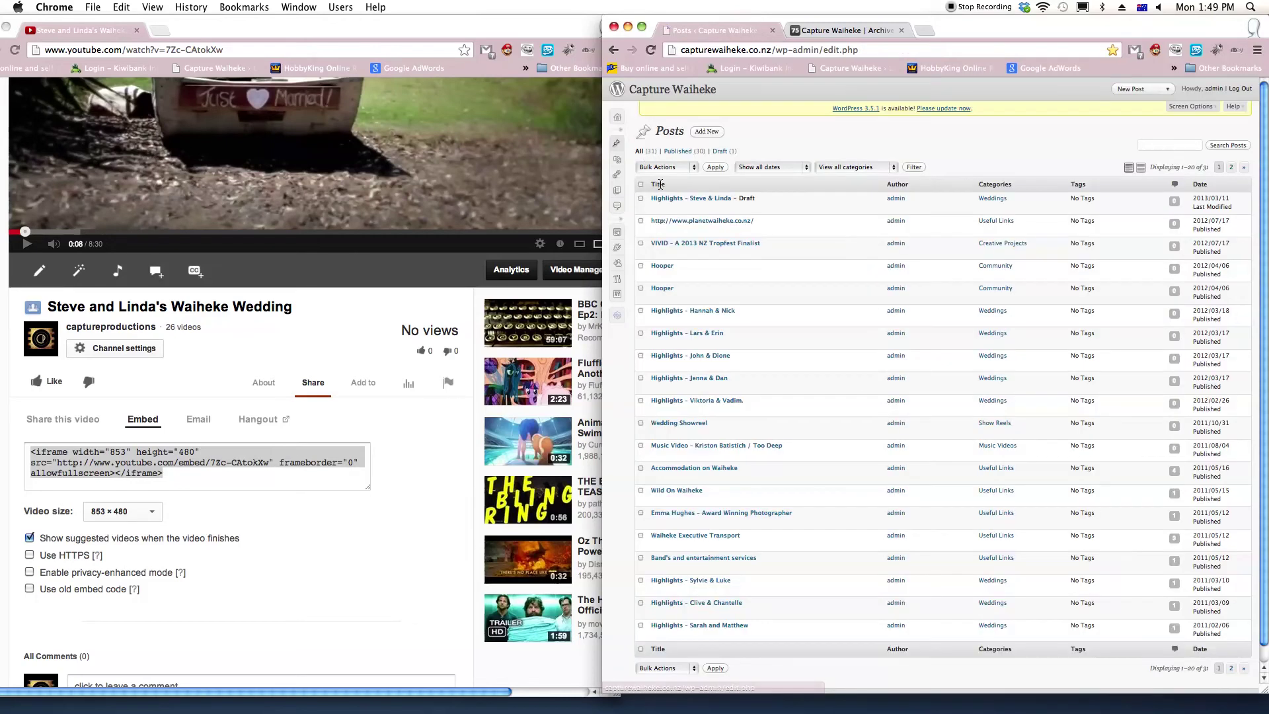
- Reopen the Steve & Linda draft and format its 'Circular Bay, Waiheke Island, 26.2.13' line as Heading 2
click(670, 199)
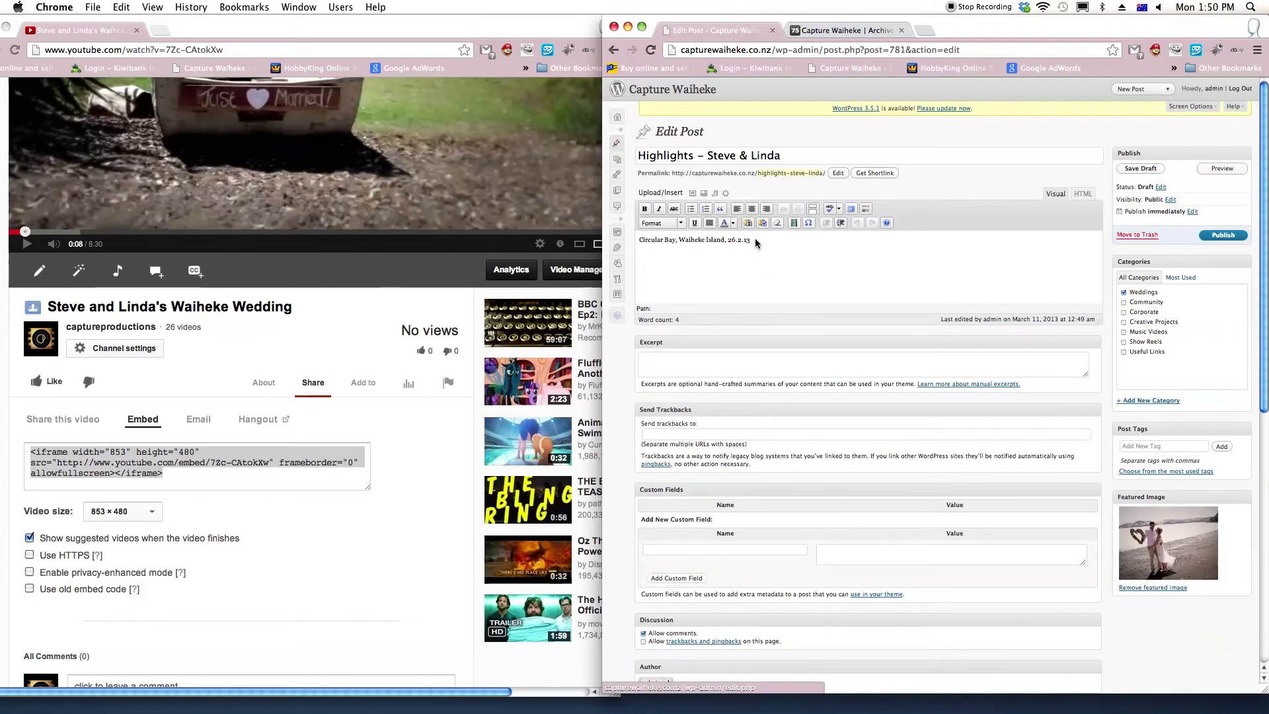
drag(754, 242, 639, 241)
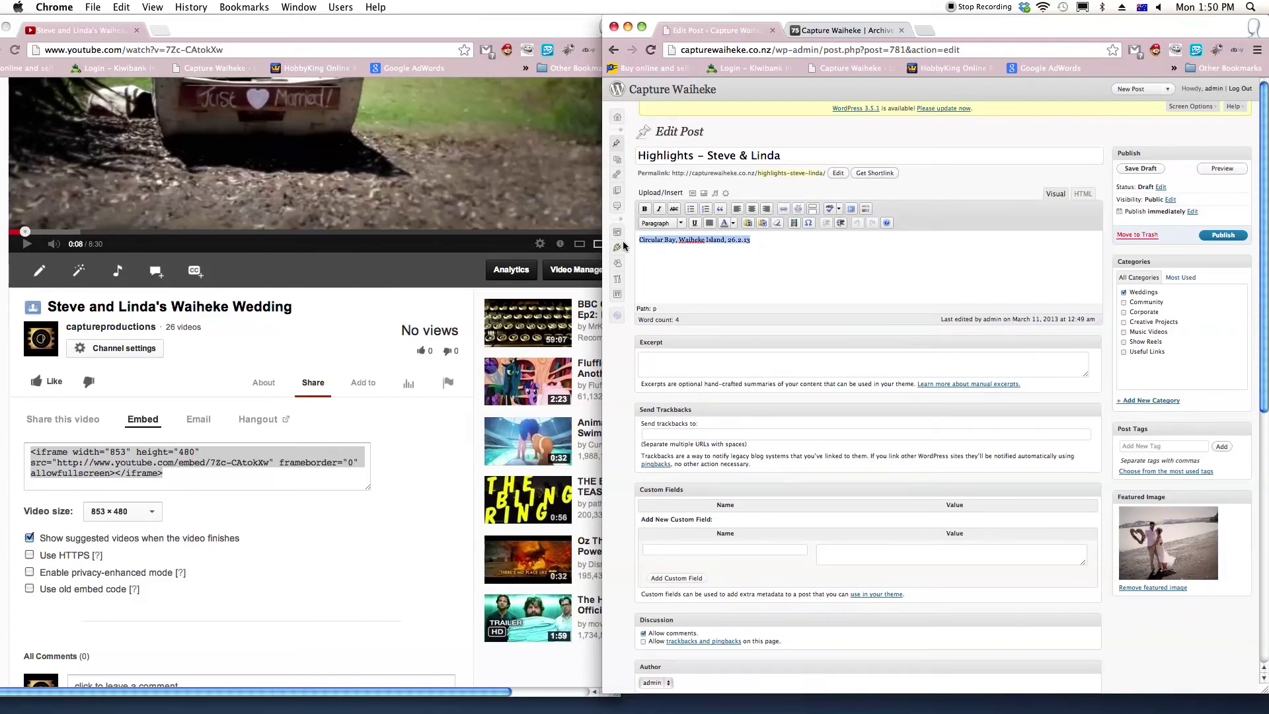
click(680, 223)
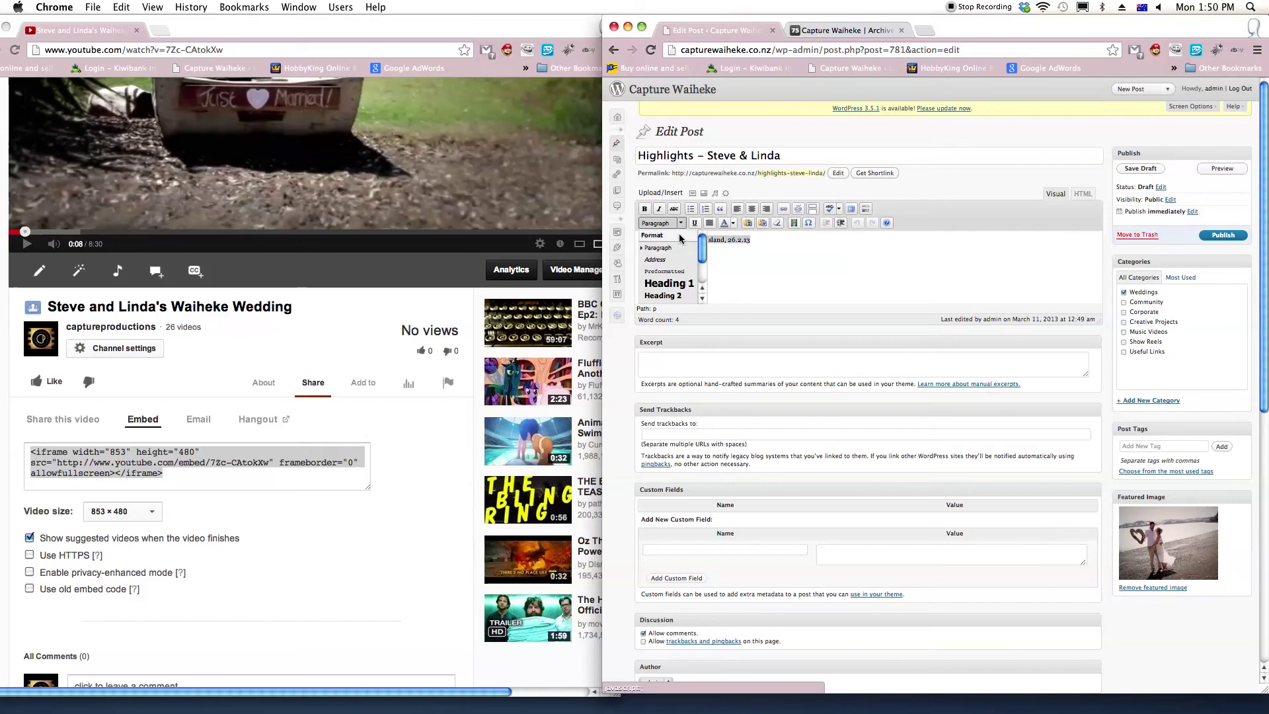
click(674, 295)
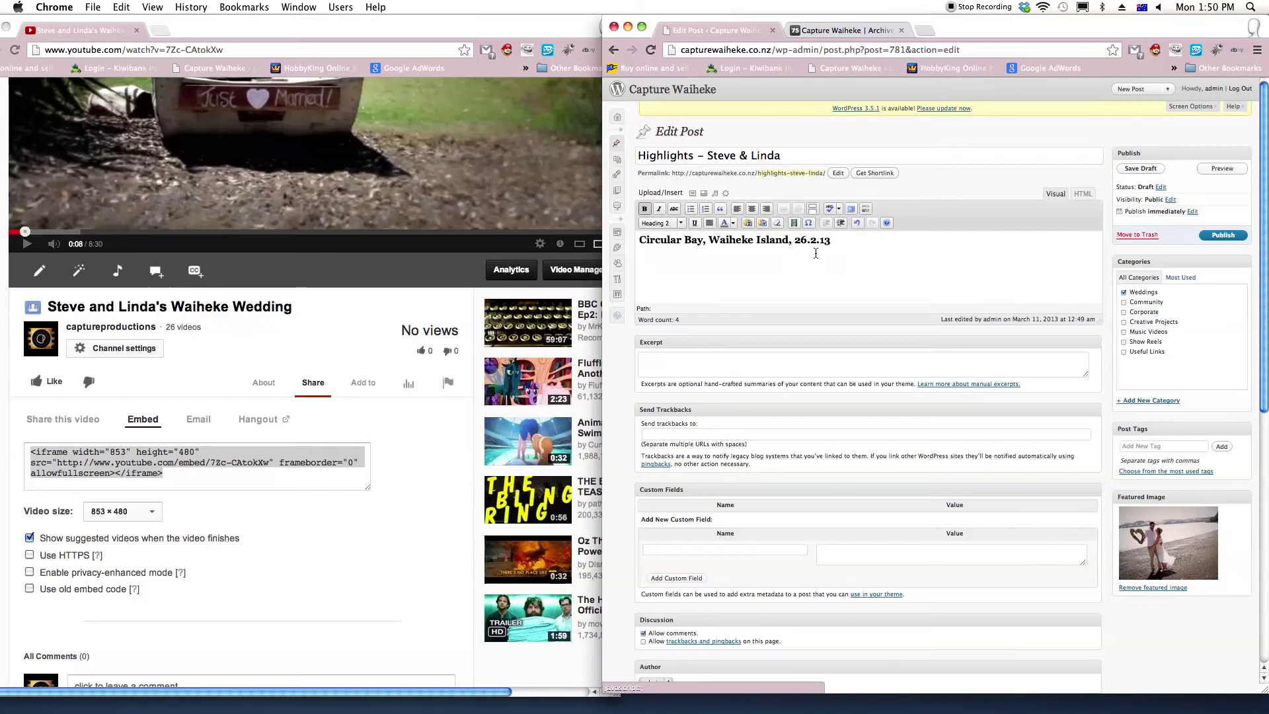
click(830, 245)
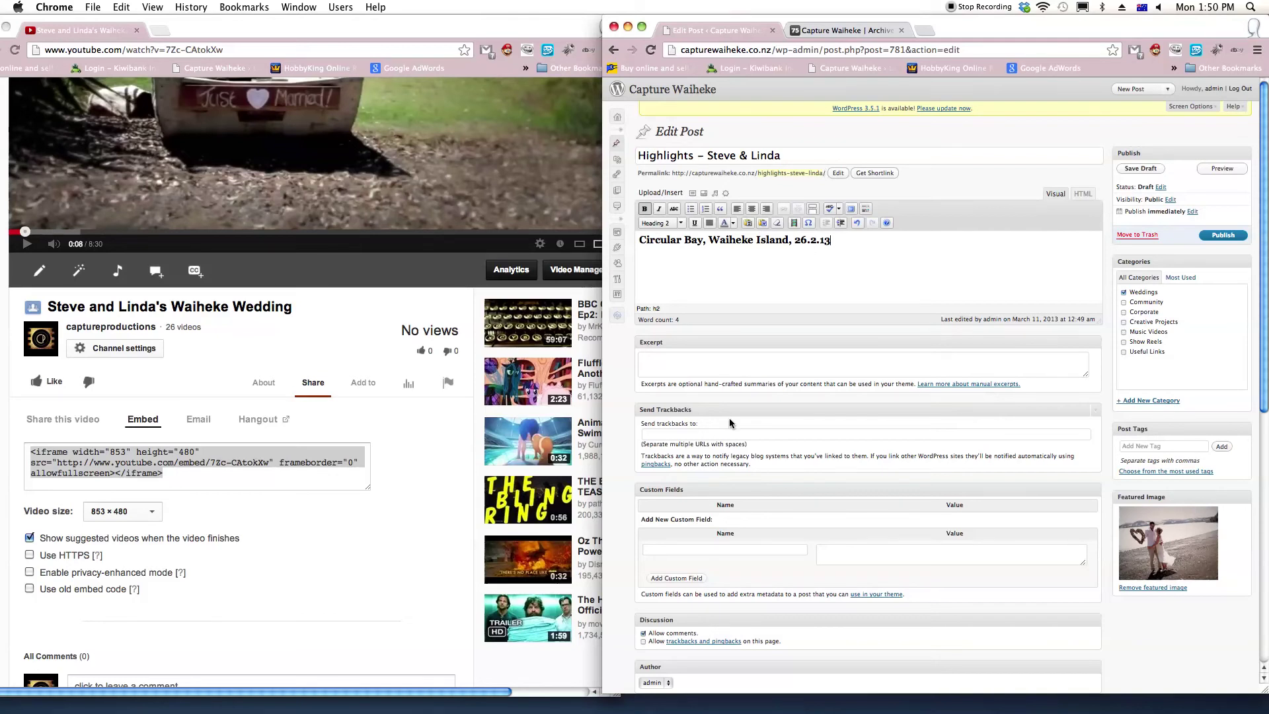
- Check the video embed and tick the Weddings category for the Steve & Linda draft
scroll(728, 418, down, 10)
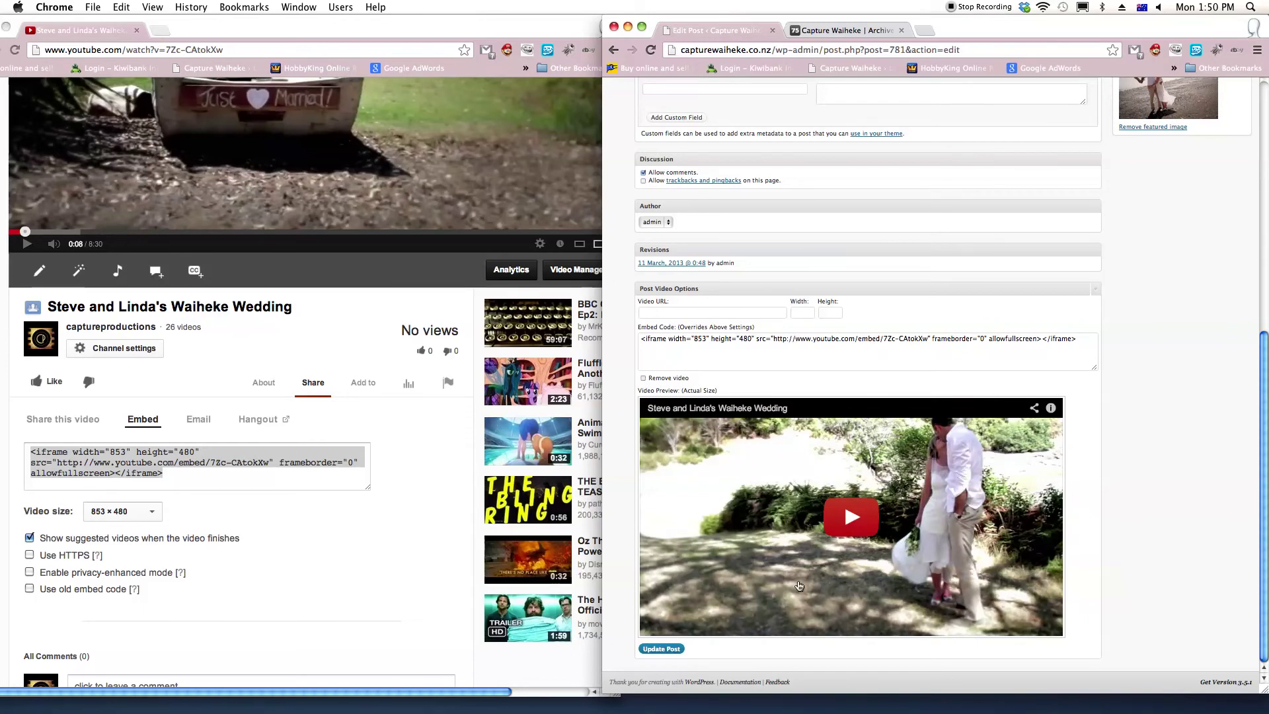
scroll(1152, 152, up, 10)
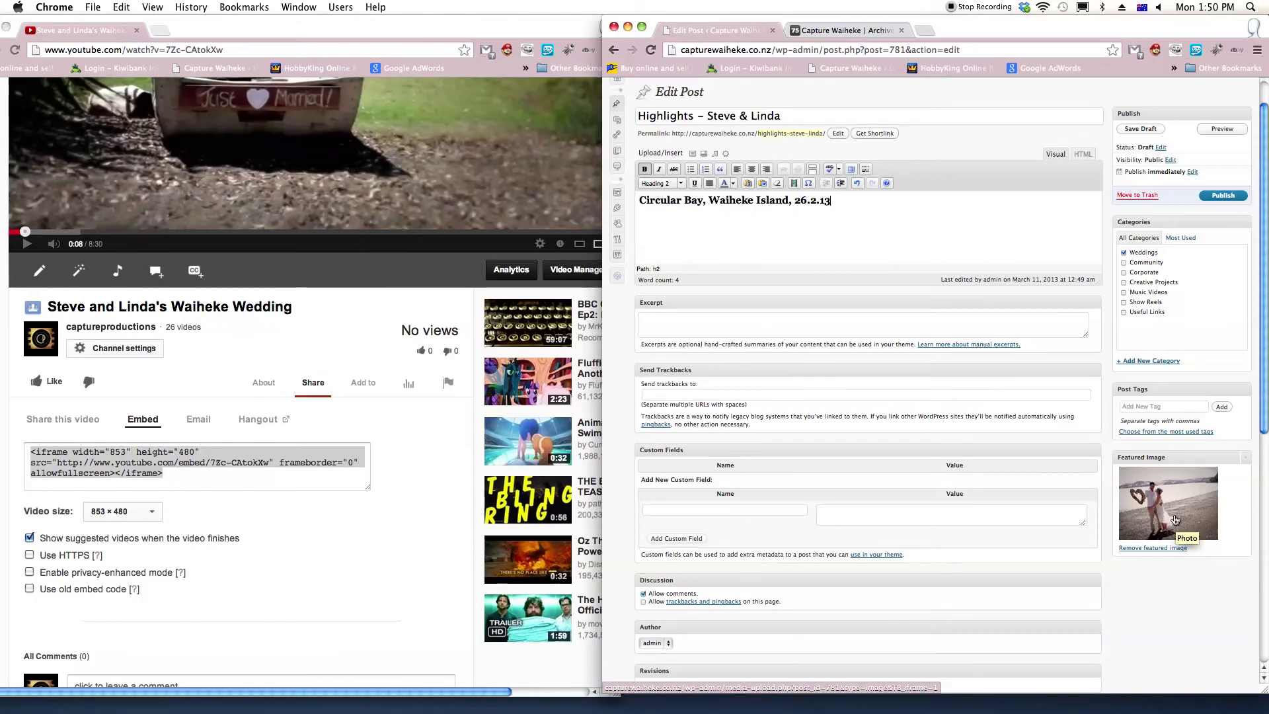
click(1123, 253)
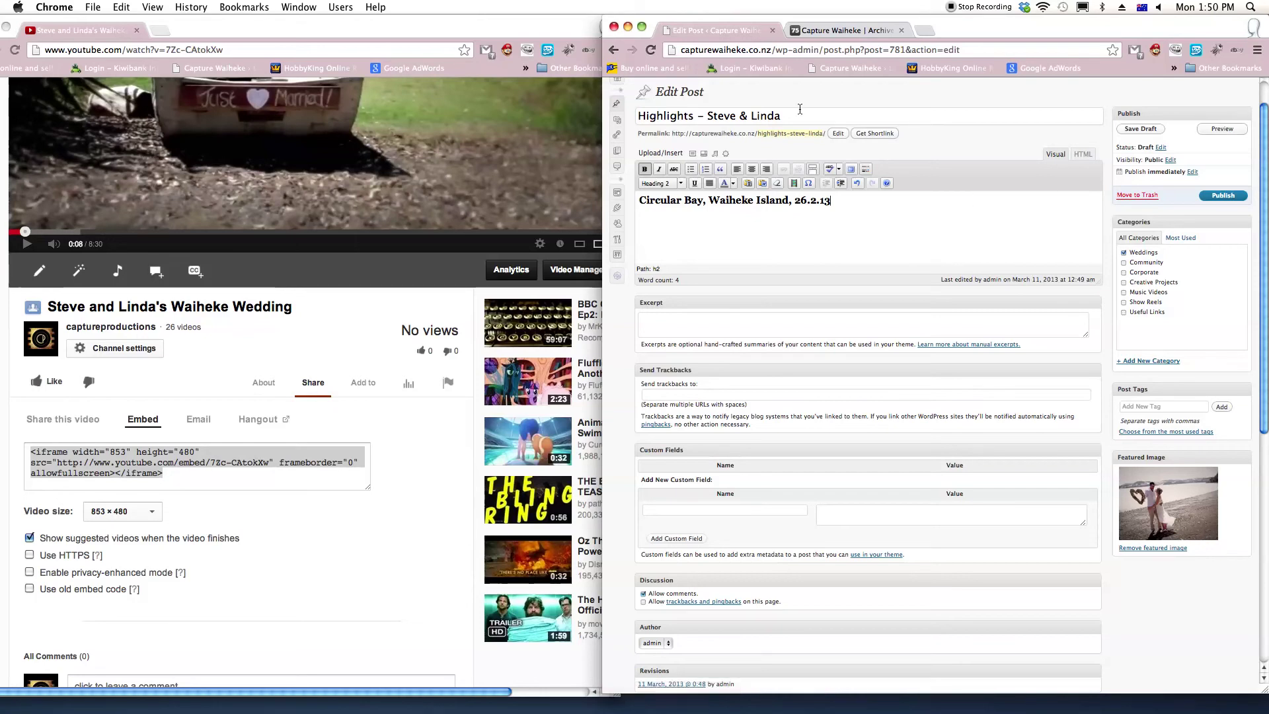
drag(786, 118, 590, 118)
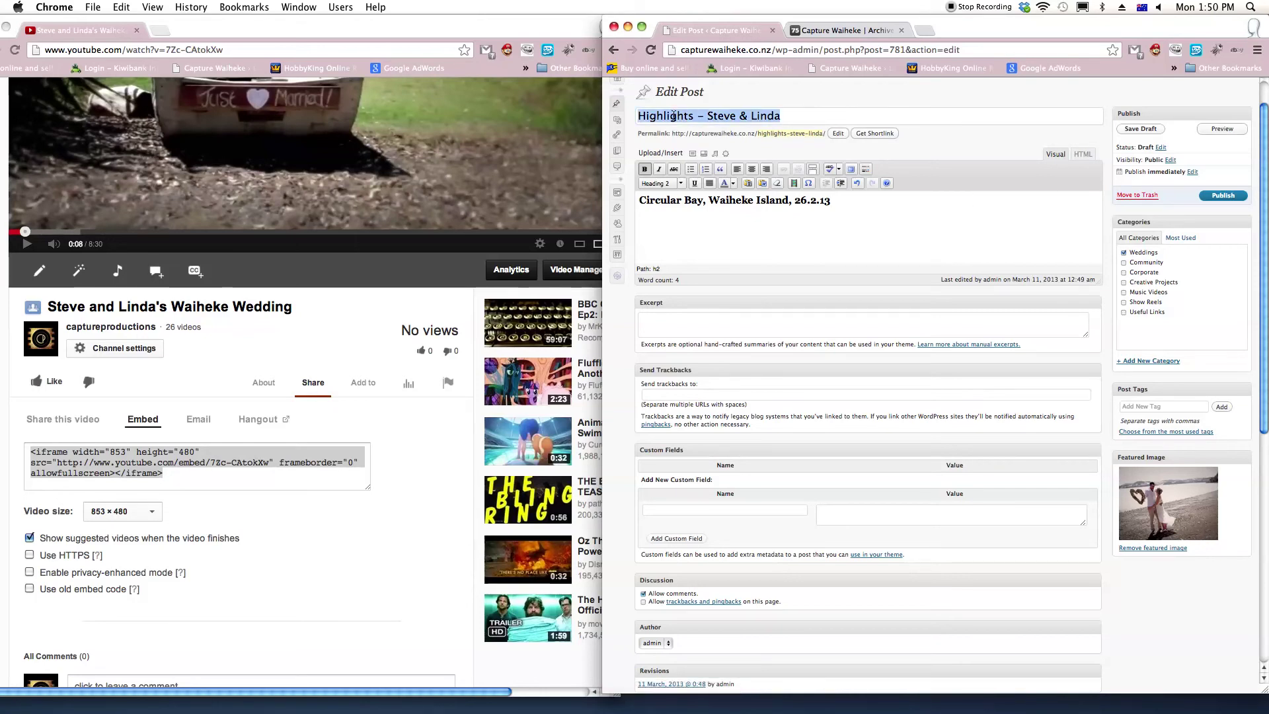
- Set the 'Circular Bay, Waiheke Island, 26.2.13' heading text colour to white
click(733, 184)
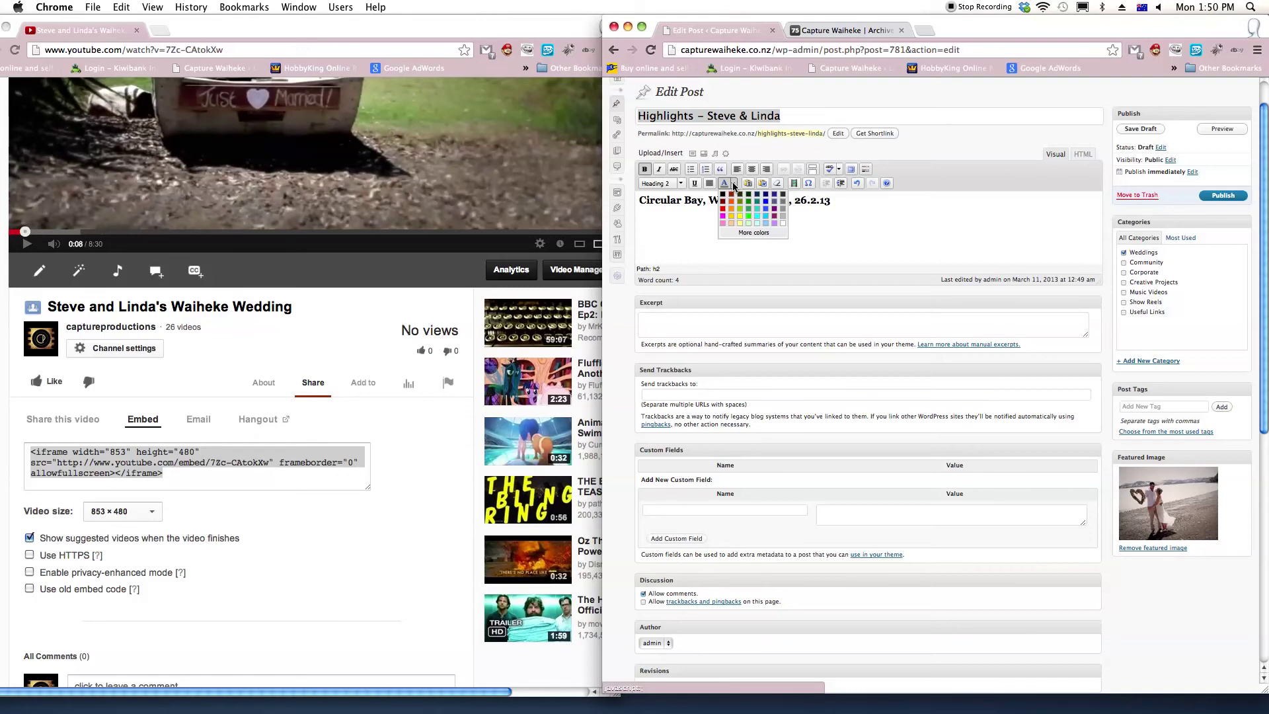
click(783, 226)
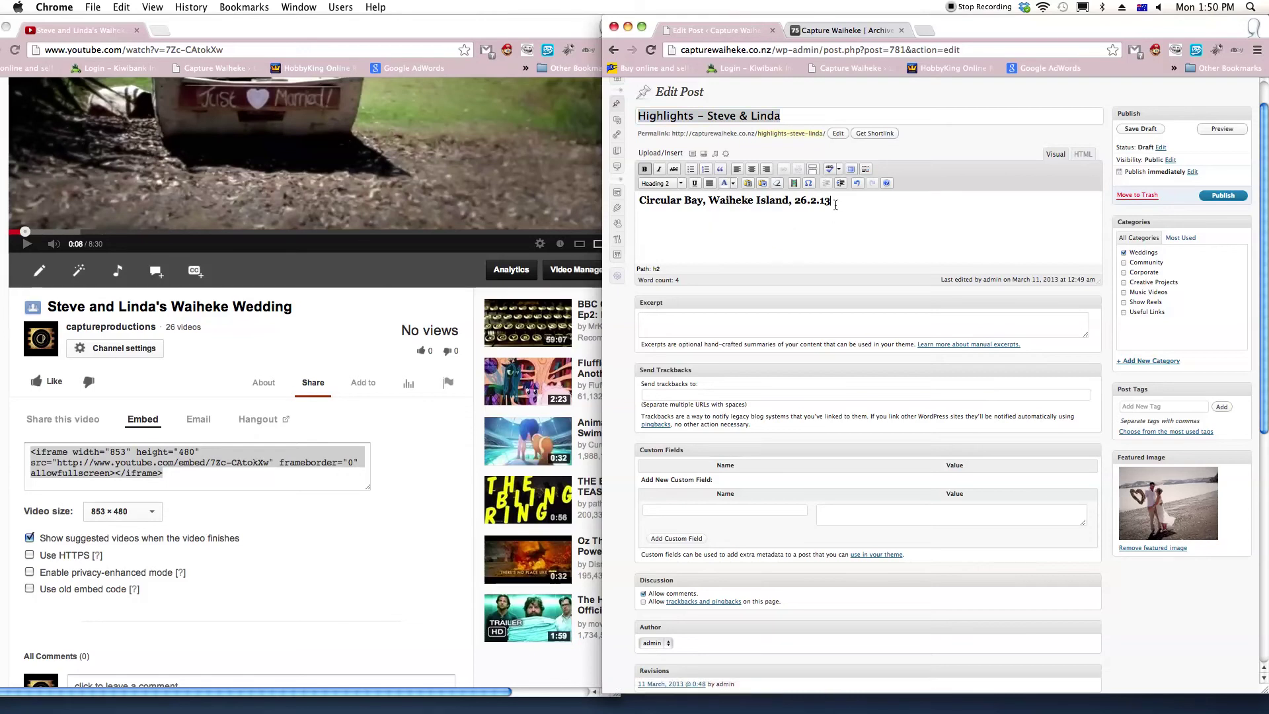
drag(835, 202, 637, 200)
click(734, 185)
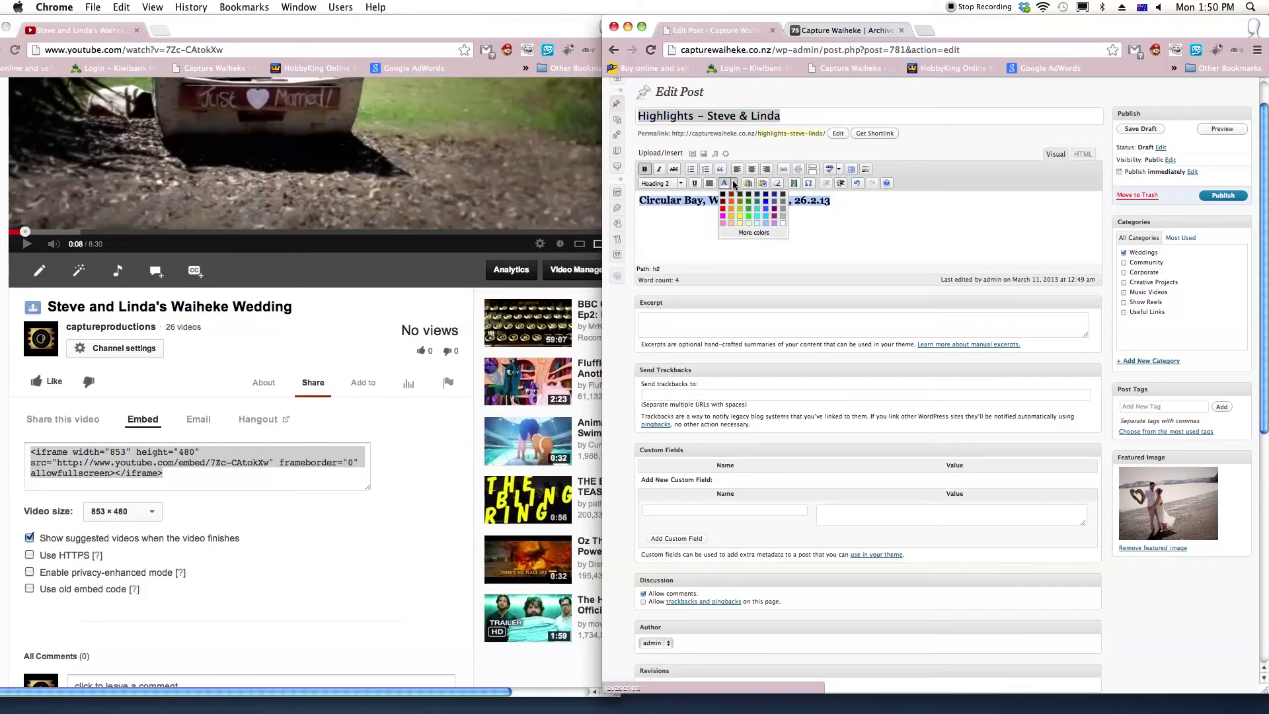
click(782, 223)
click(781, 227)
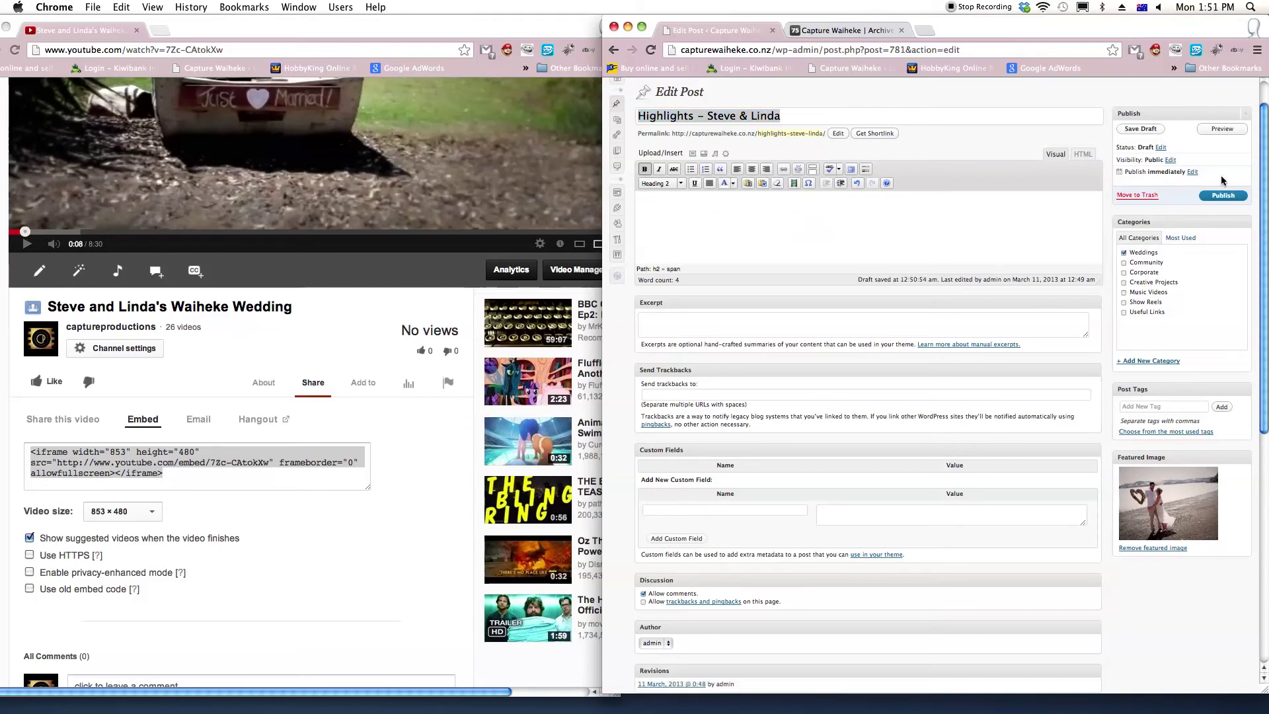
- Preview the Steve & Linda draft and slide the browser window left
click(1224, 129)
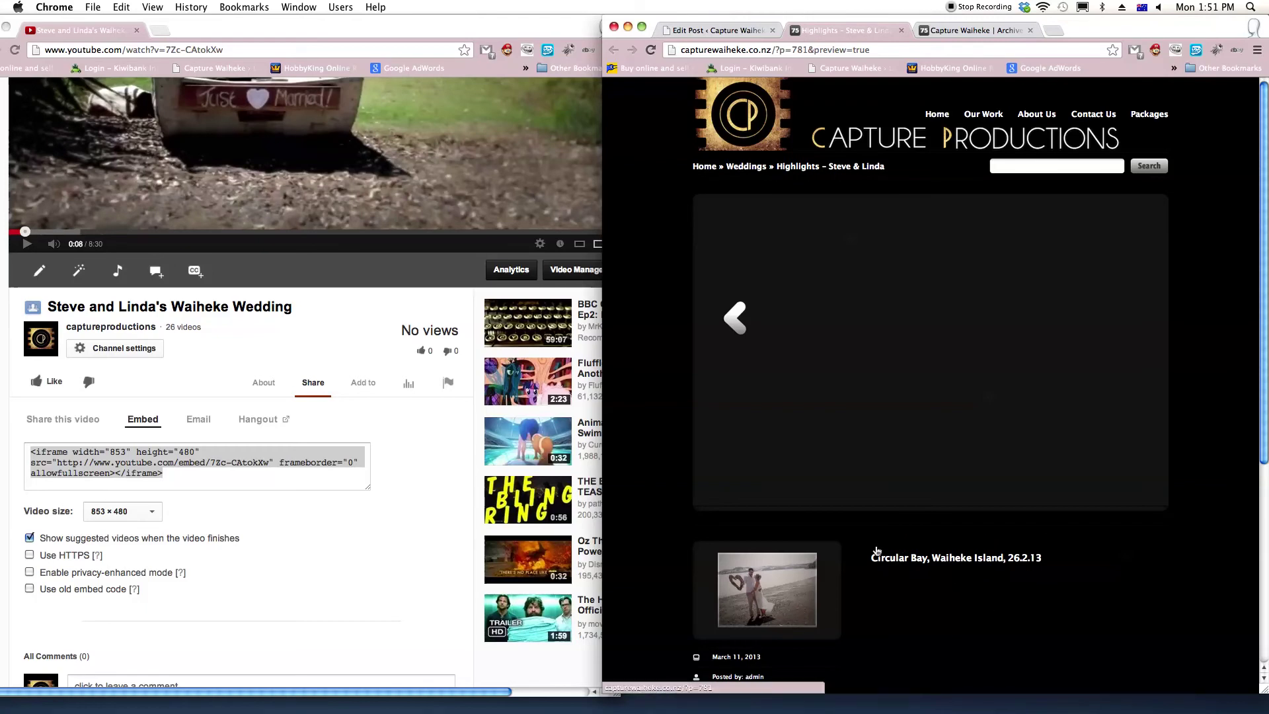
drag(1084, 30, 969, 30)
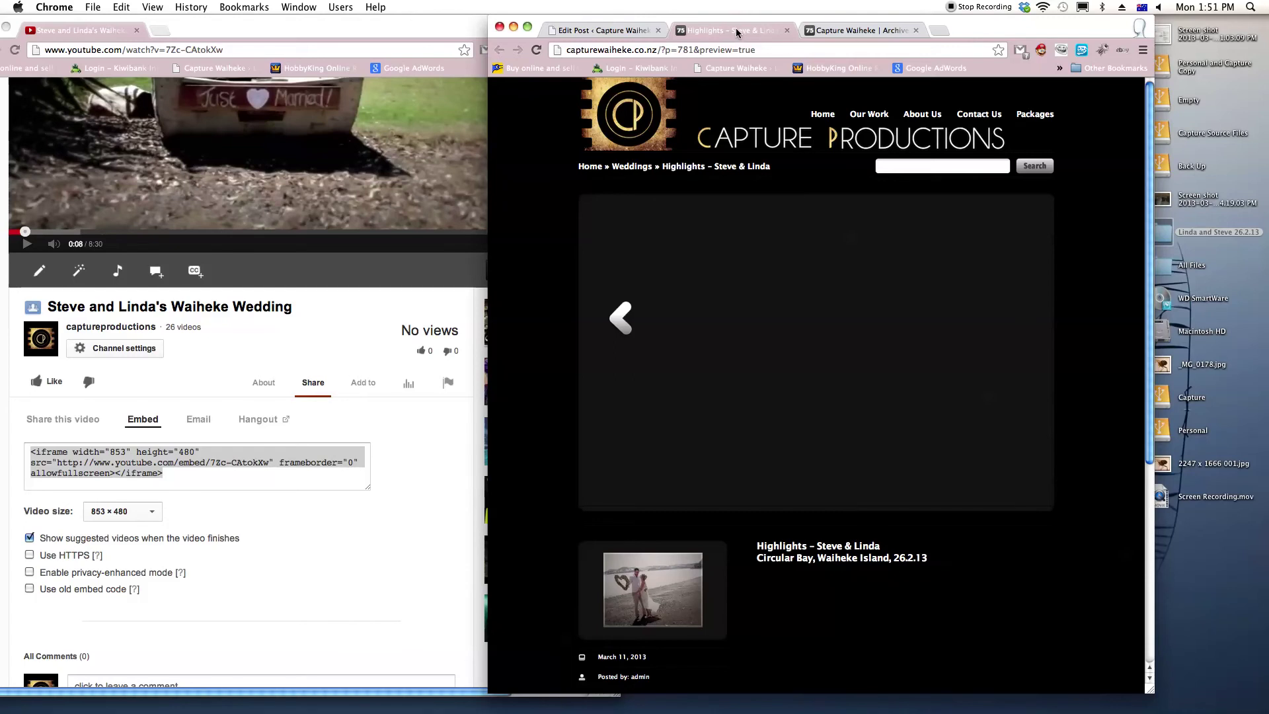
- Return to the post editor and select the post title, leaving it unchanged
click(615, 31)
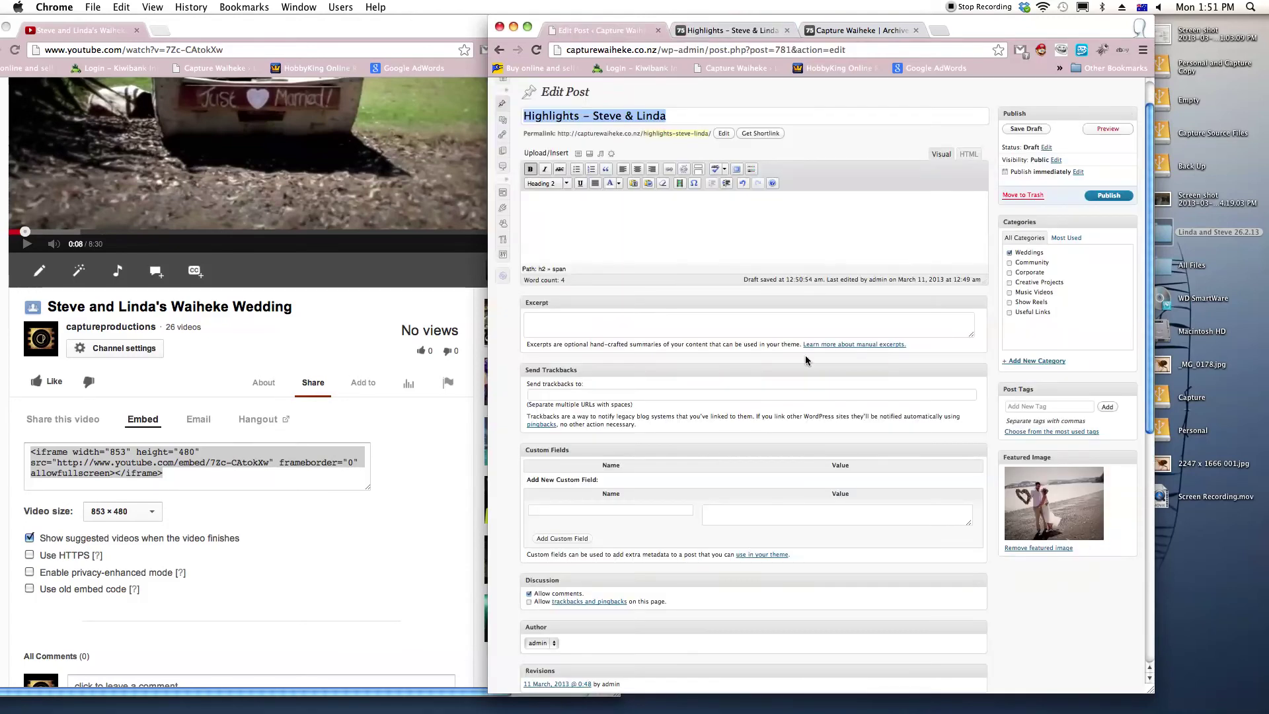
scroll(808, 362, down, 10)
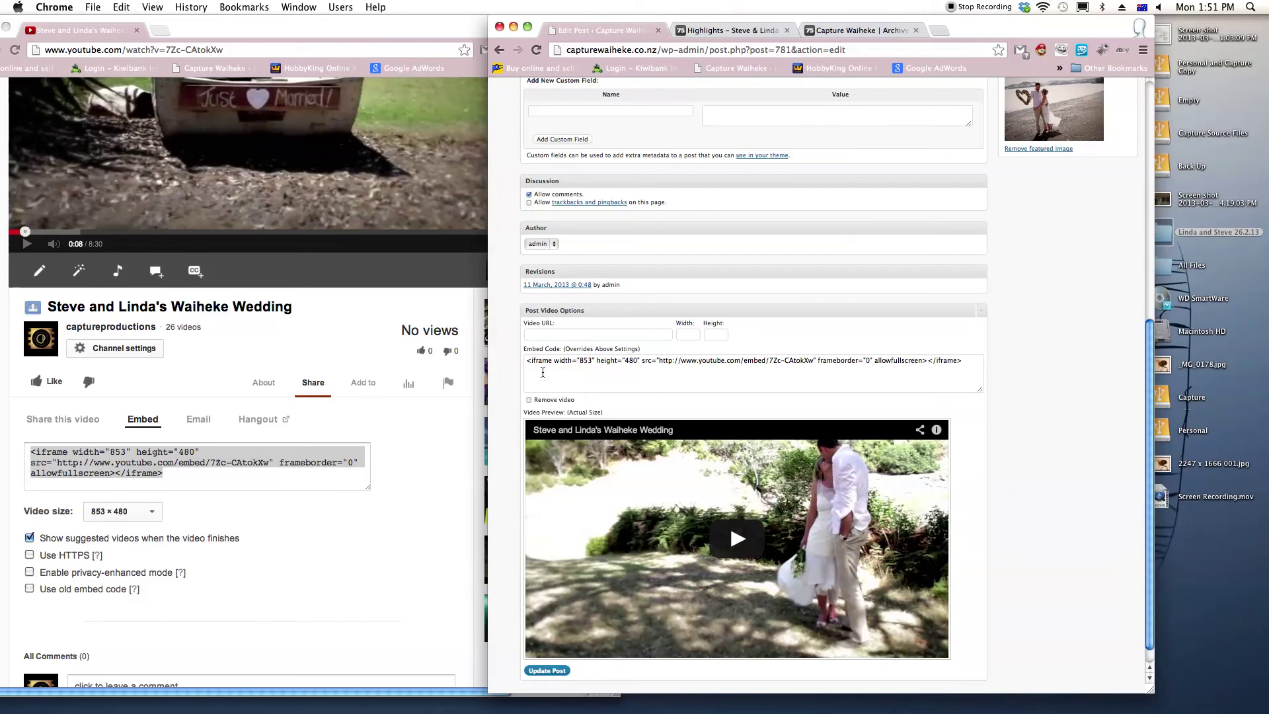
scroll(661, 396, up, 8)
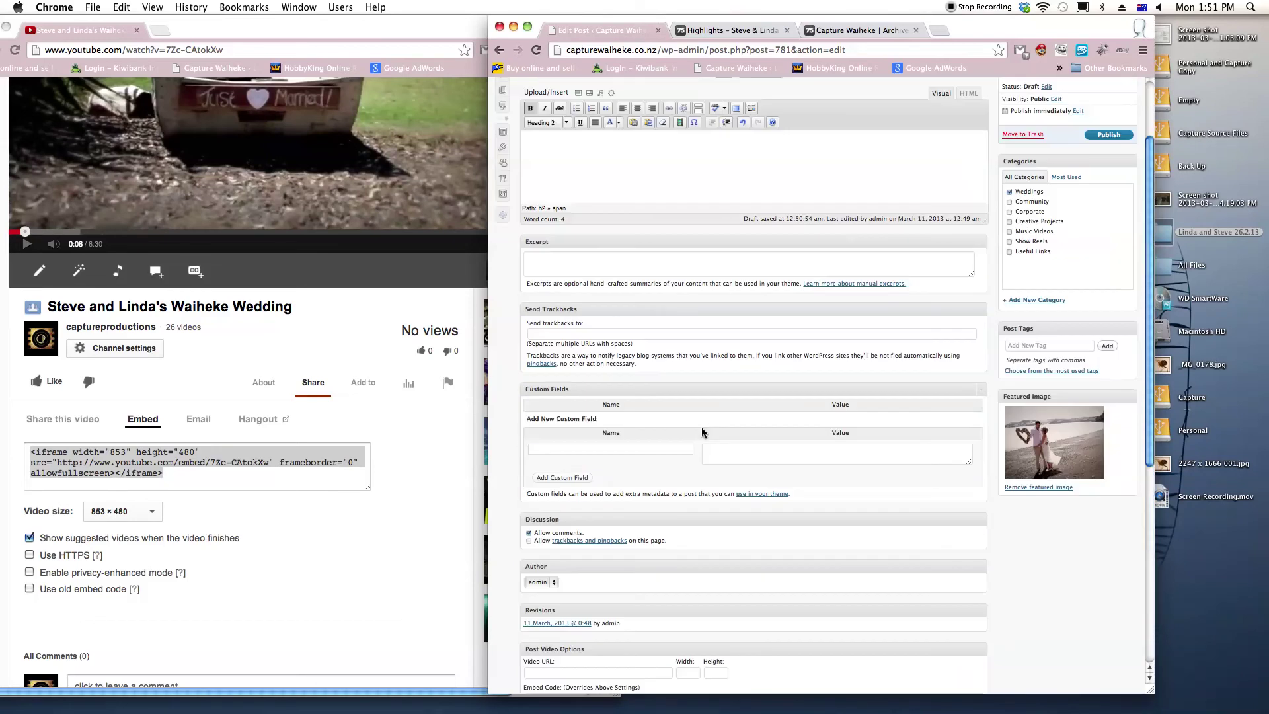
scroll(703, 431, up, 2)
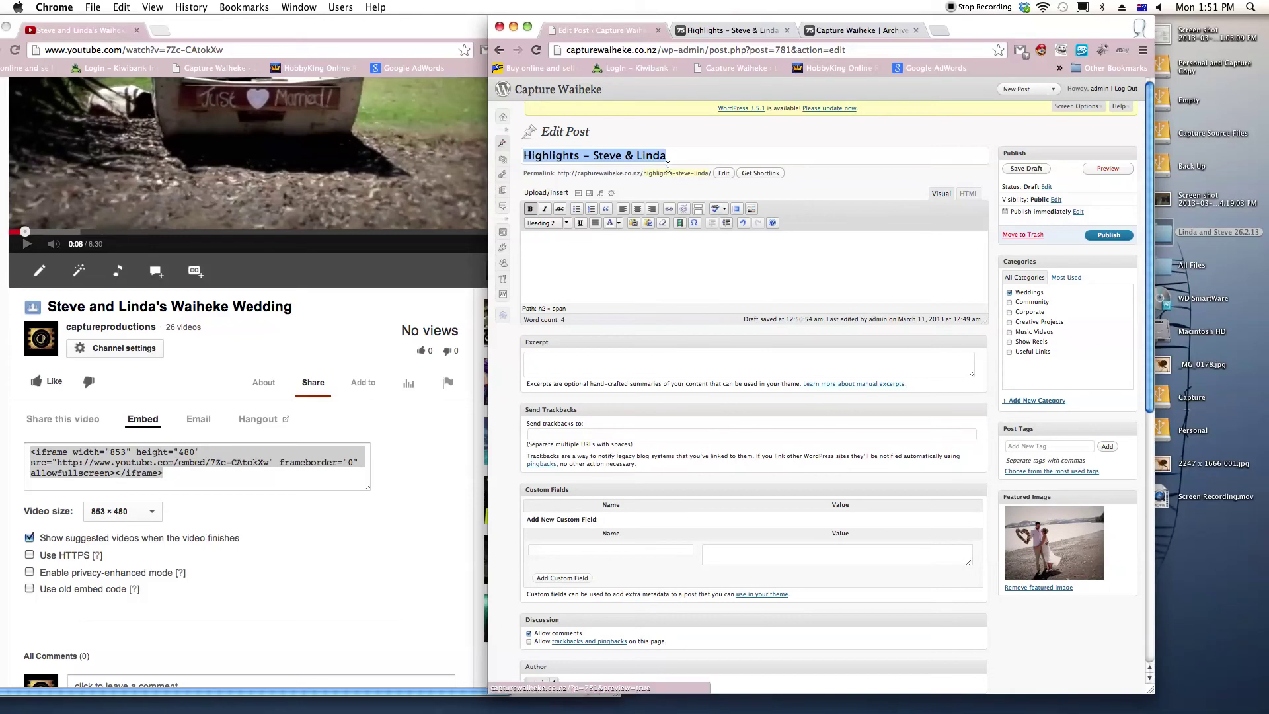
drag(667, 158, 558, 157)
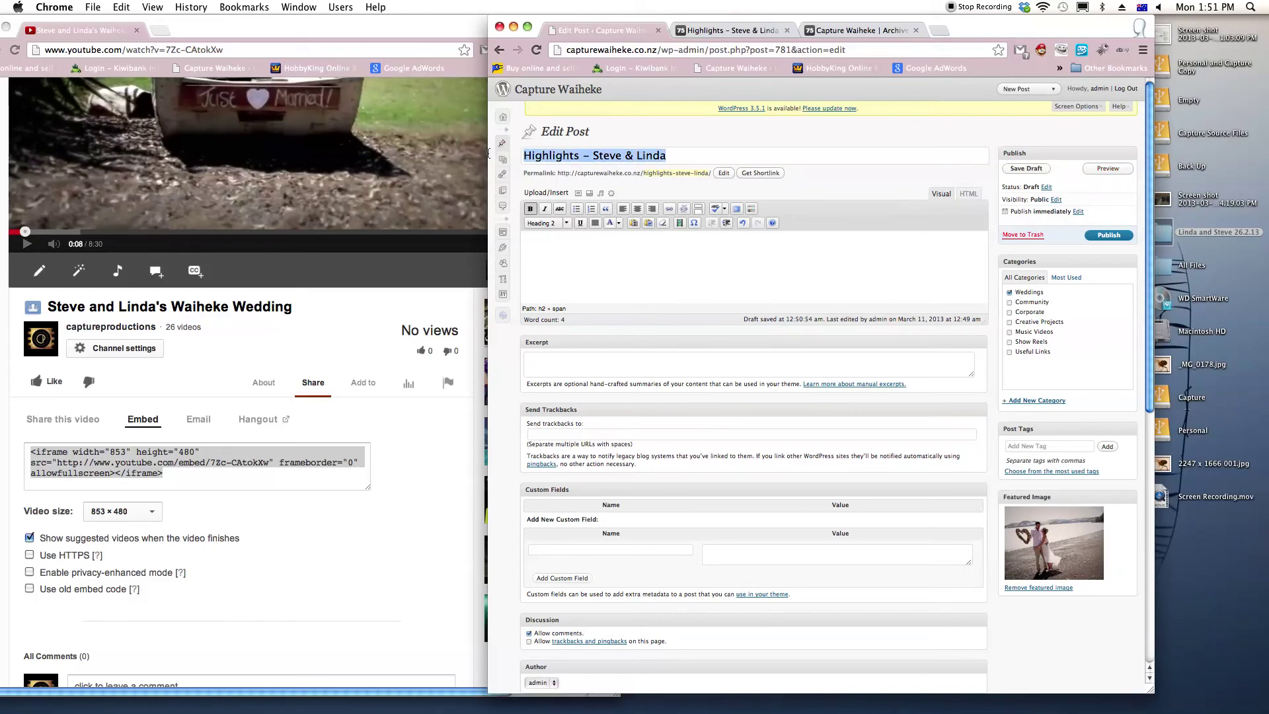
right_click(557, 156)
click(557, 157)
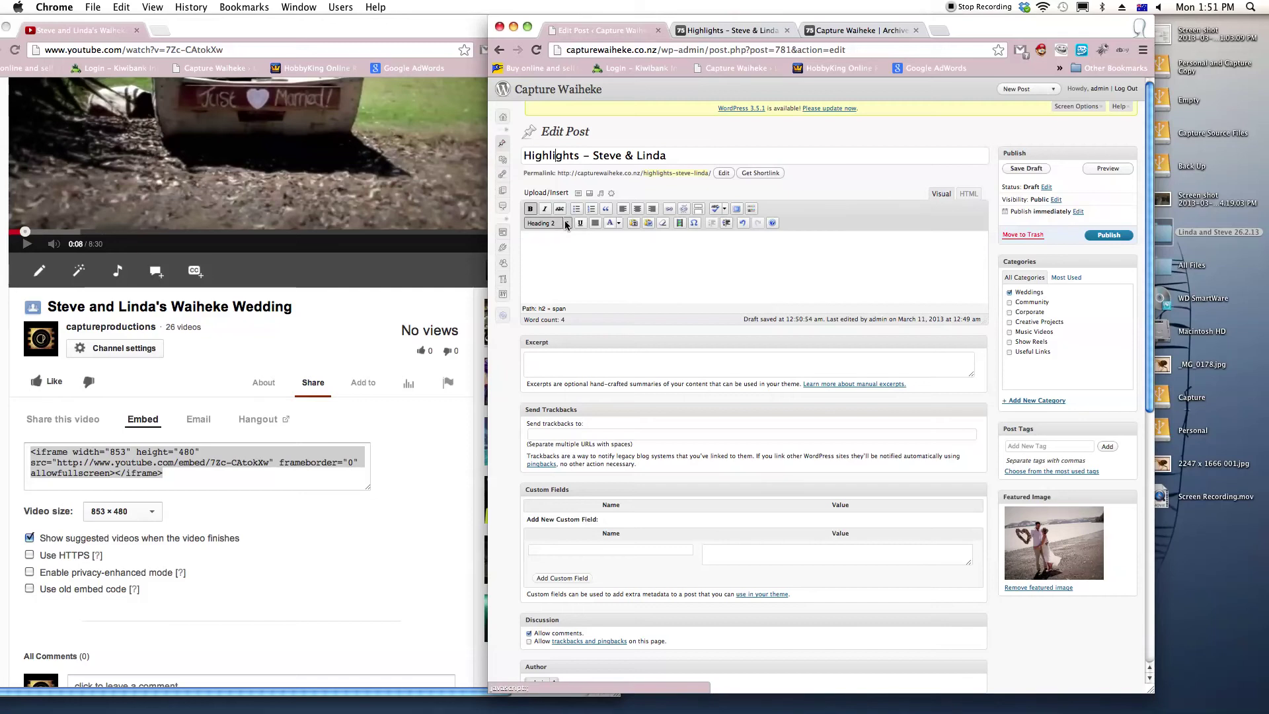
- Reformat the white Circular Bay line as Heading 3 and preview the post again
click(569, 240)
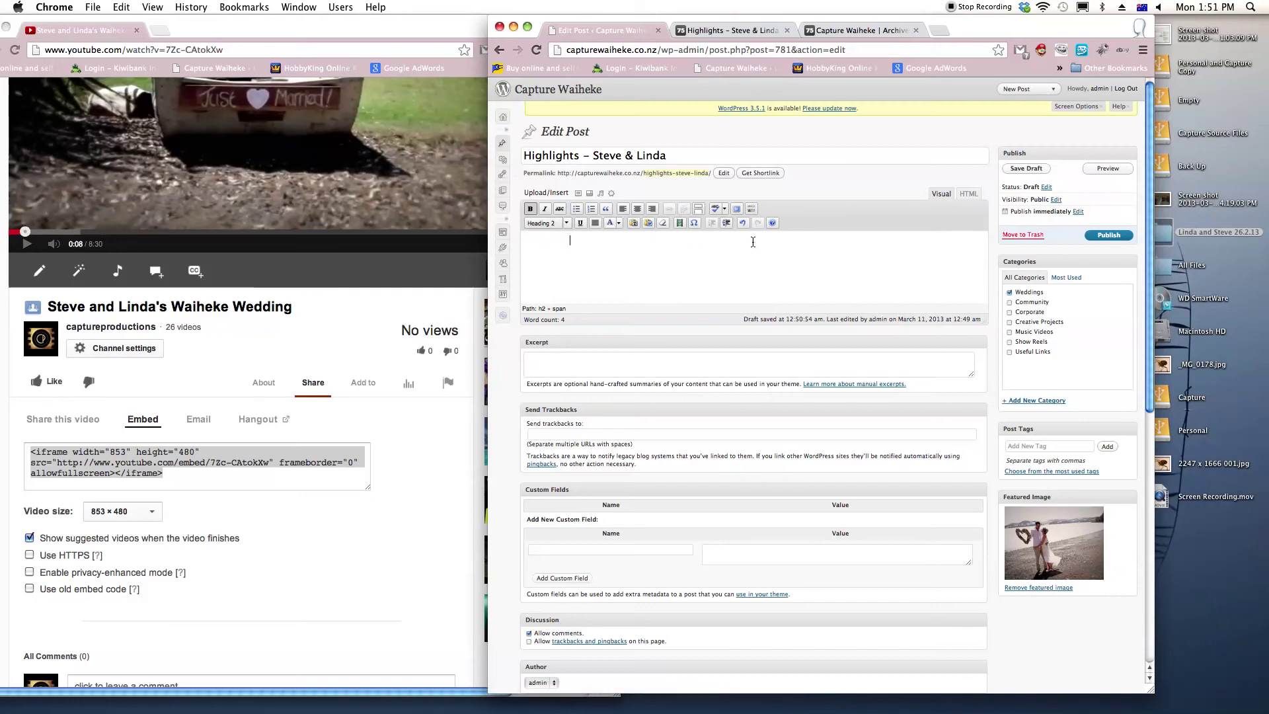
drag(755, 242, 517, 238)
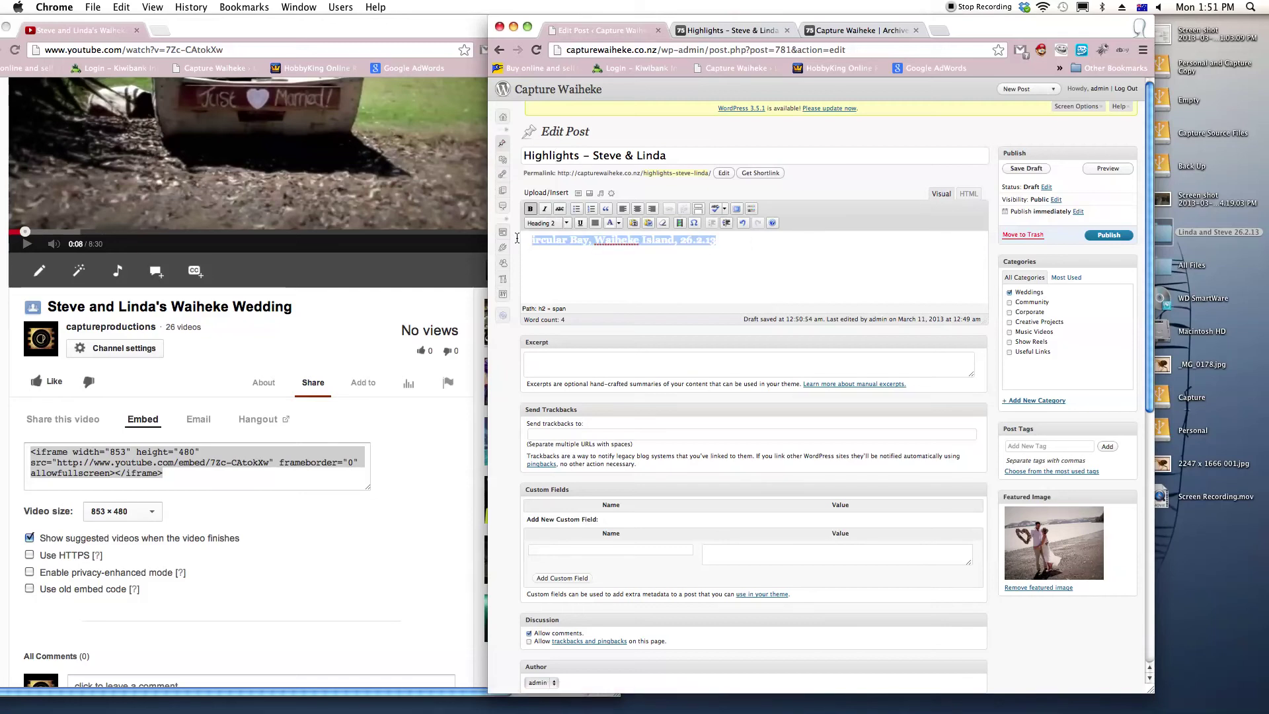
click(566, 223)
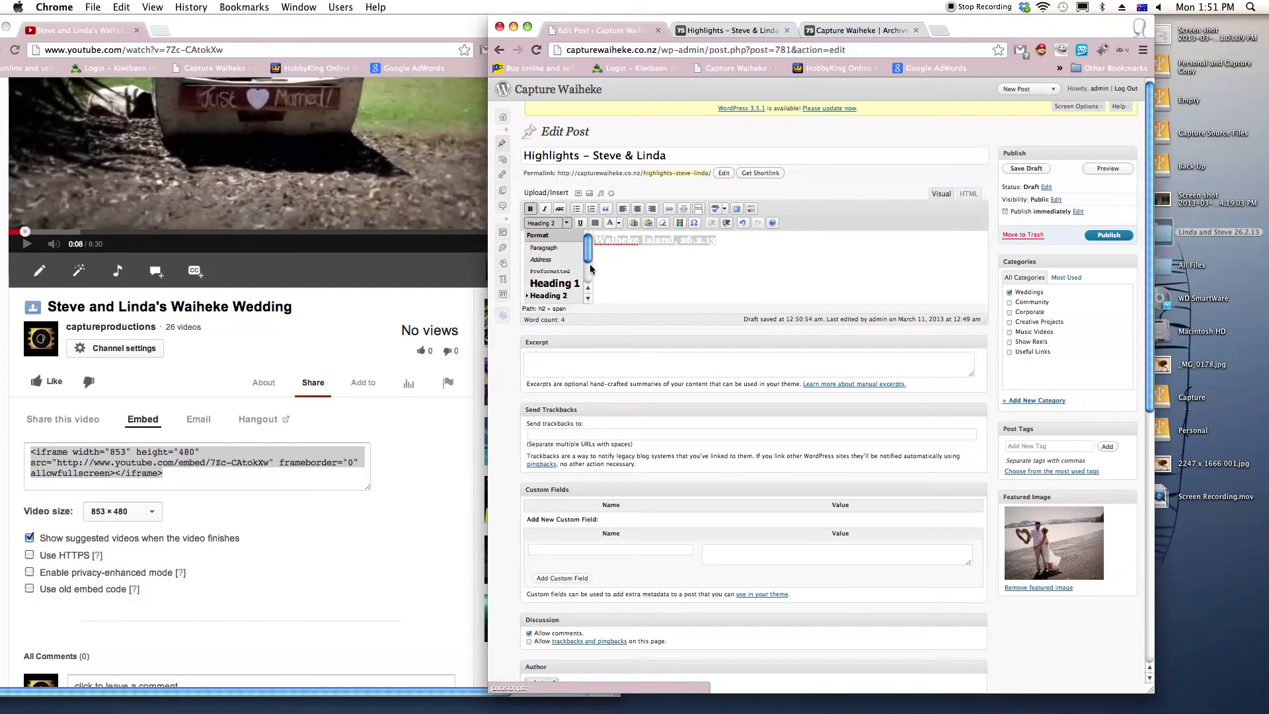
scroll(590, 263, down, 2)
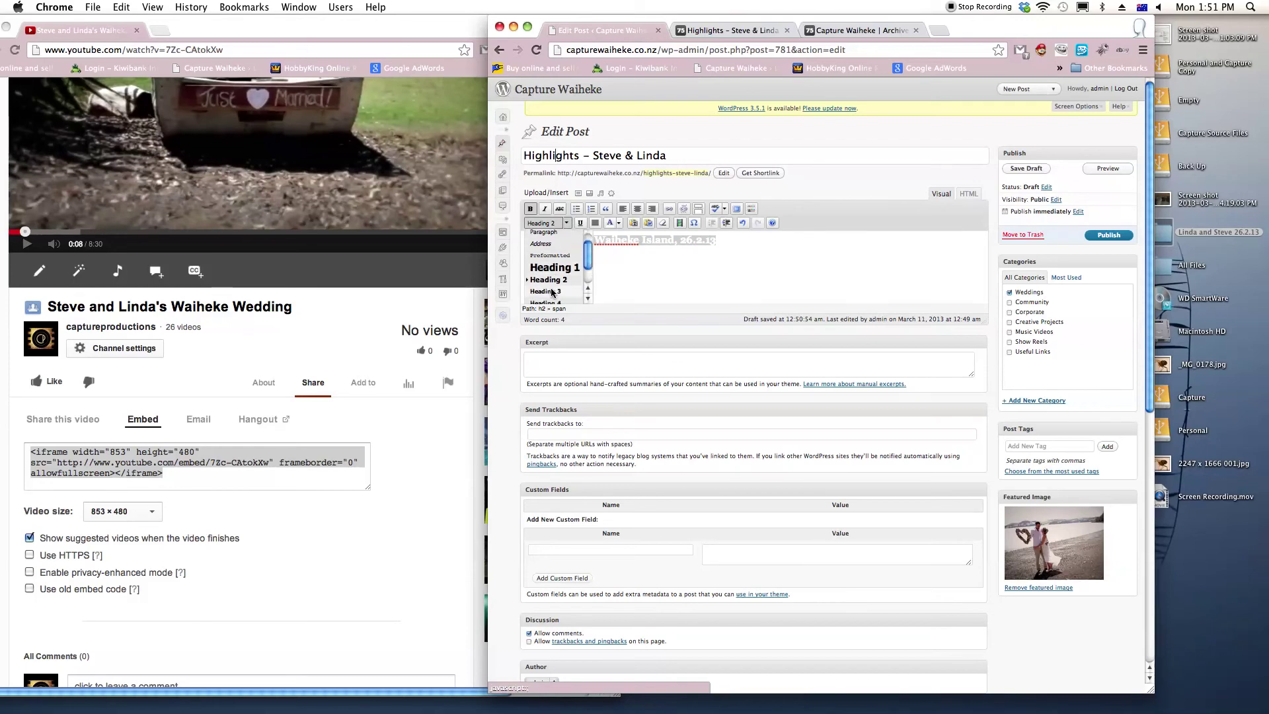
click(552, 292)
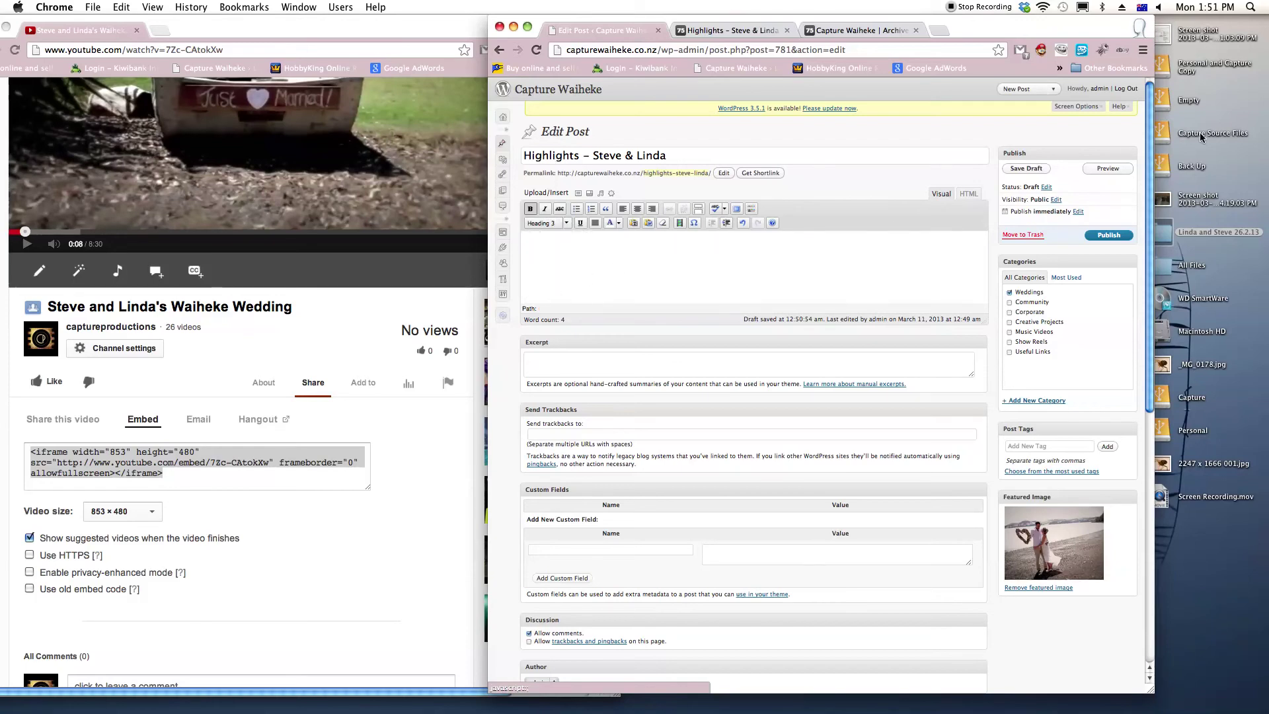
click(1109, 170)
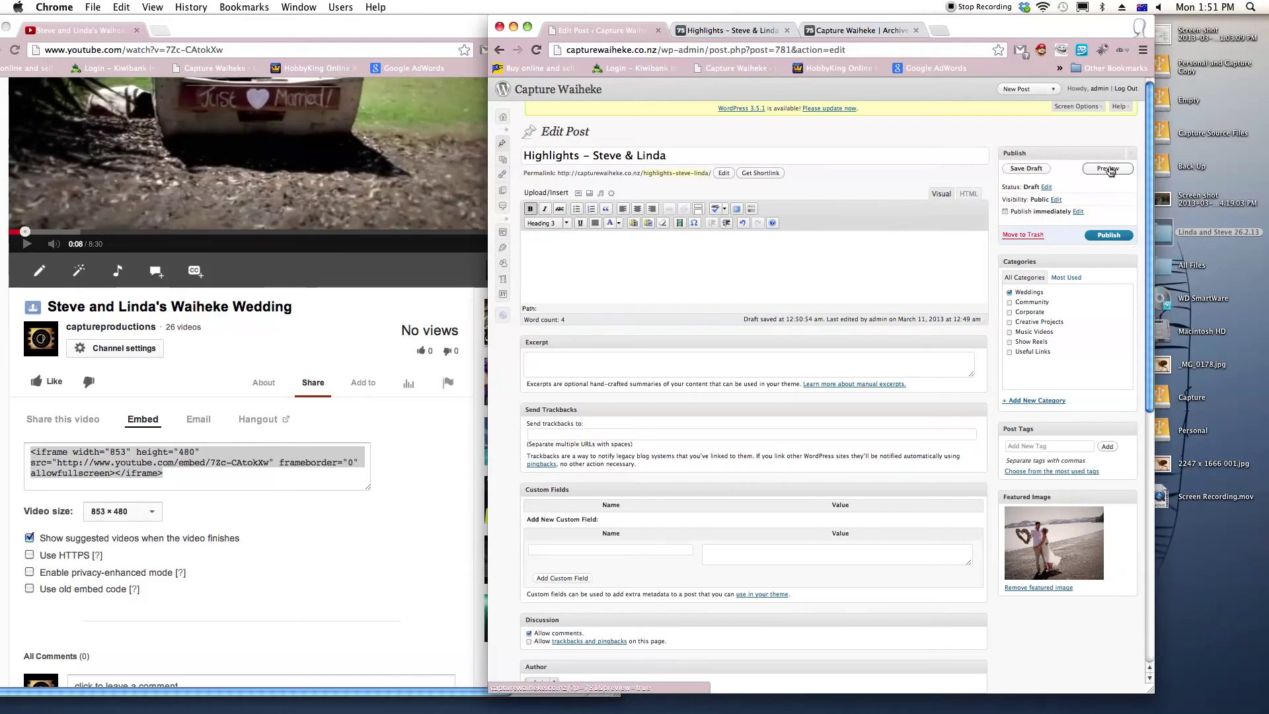
click(743, 29)
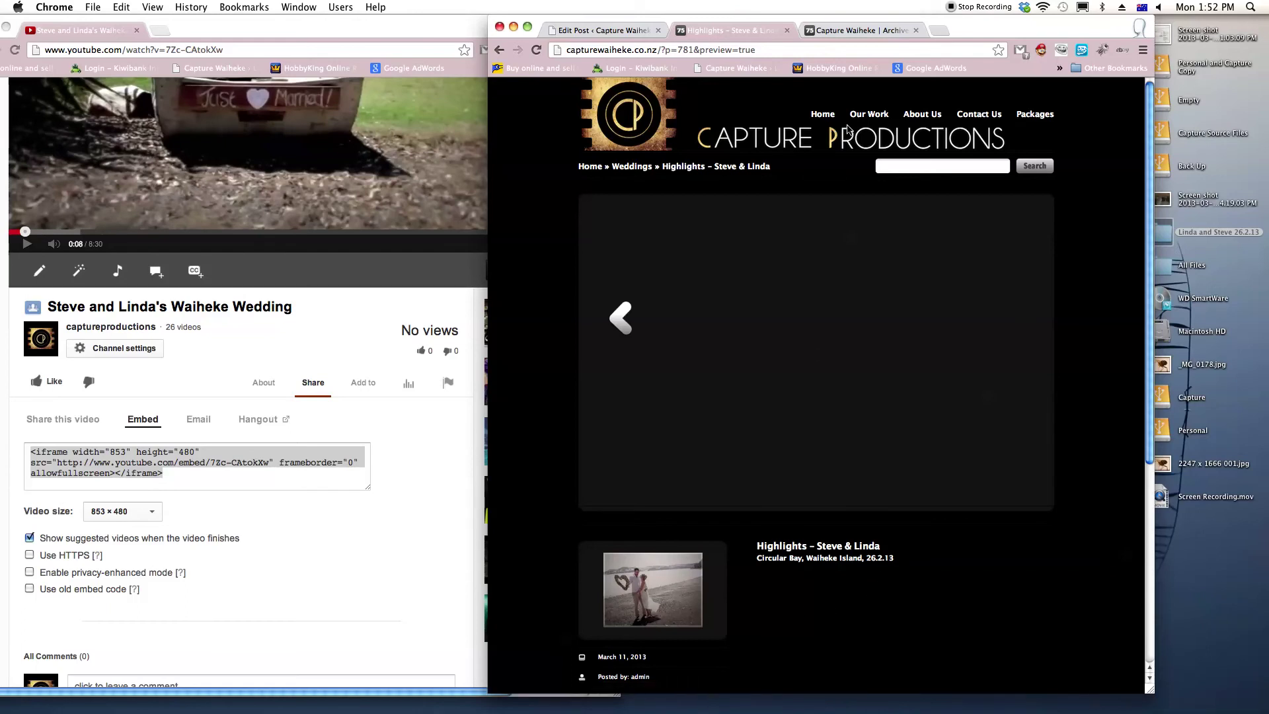
click(623, 33)
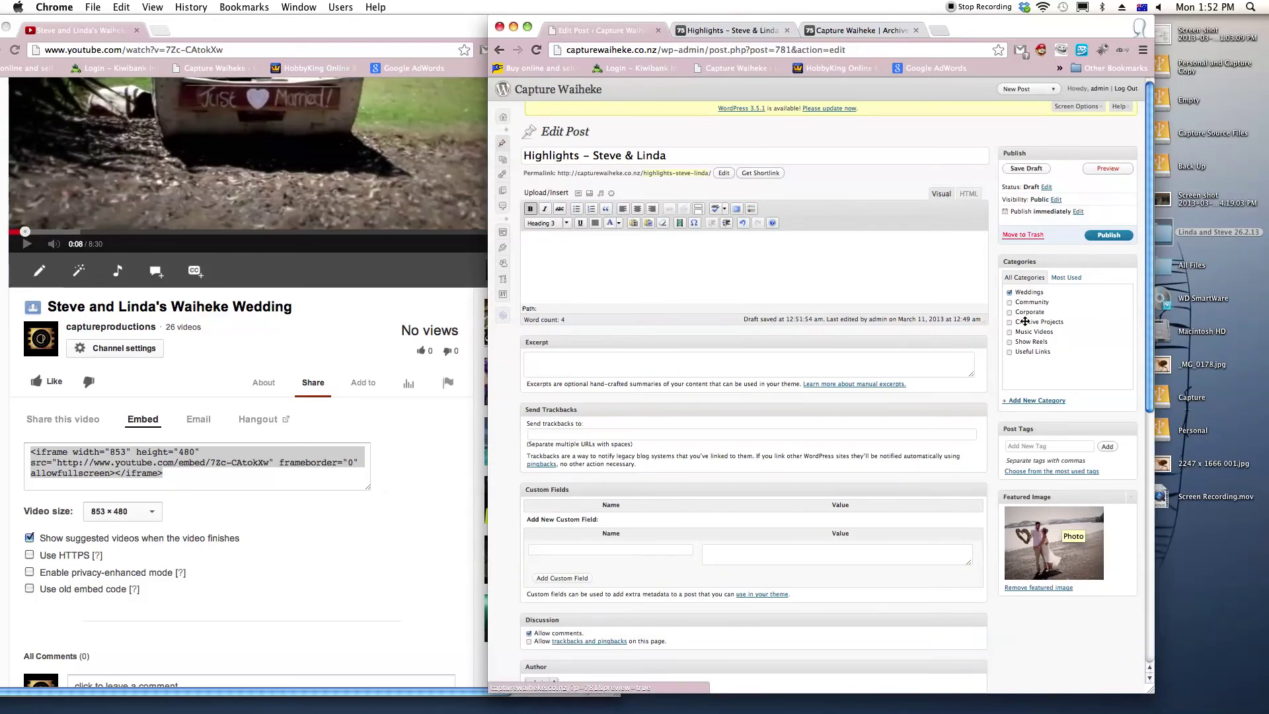
- Confirm the Weddings category, publish the post, and switch to the Weddings archive tab
click(1009, 293)
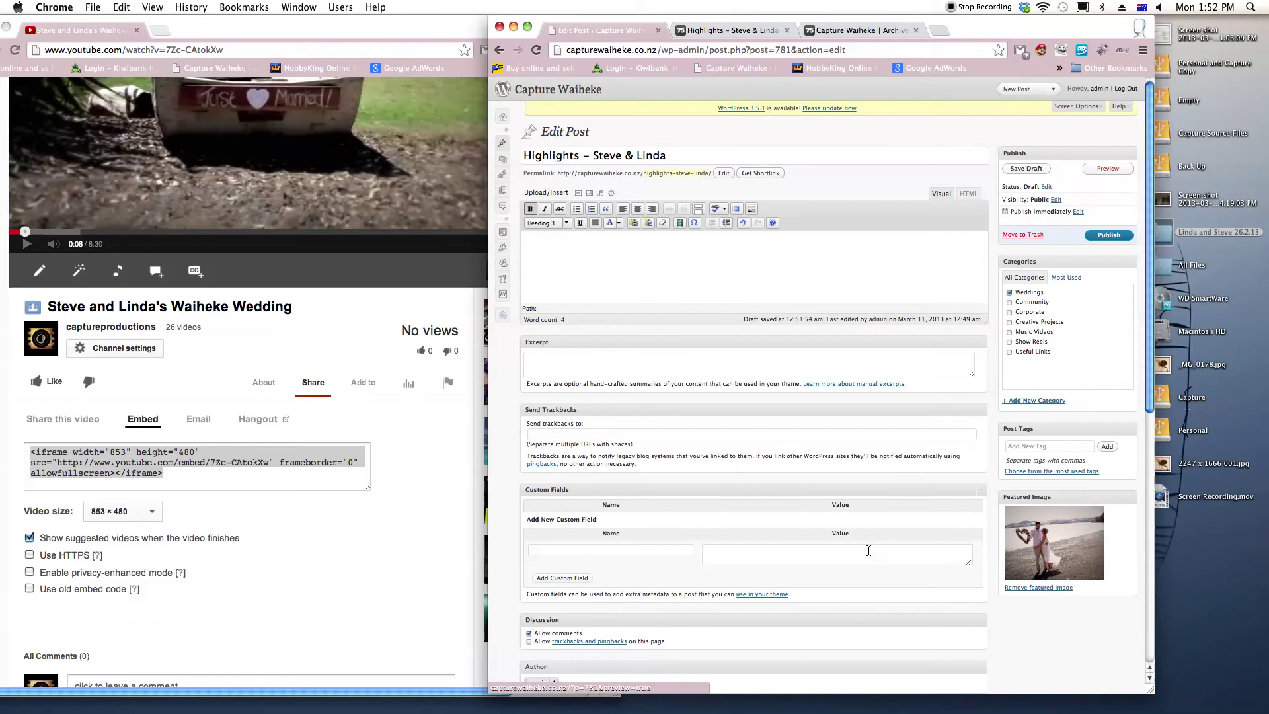
click(1111, 236)
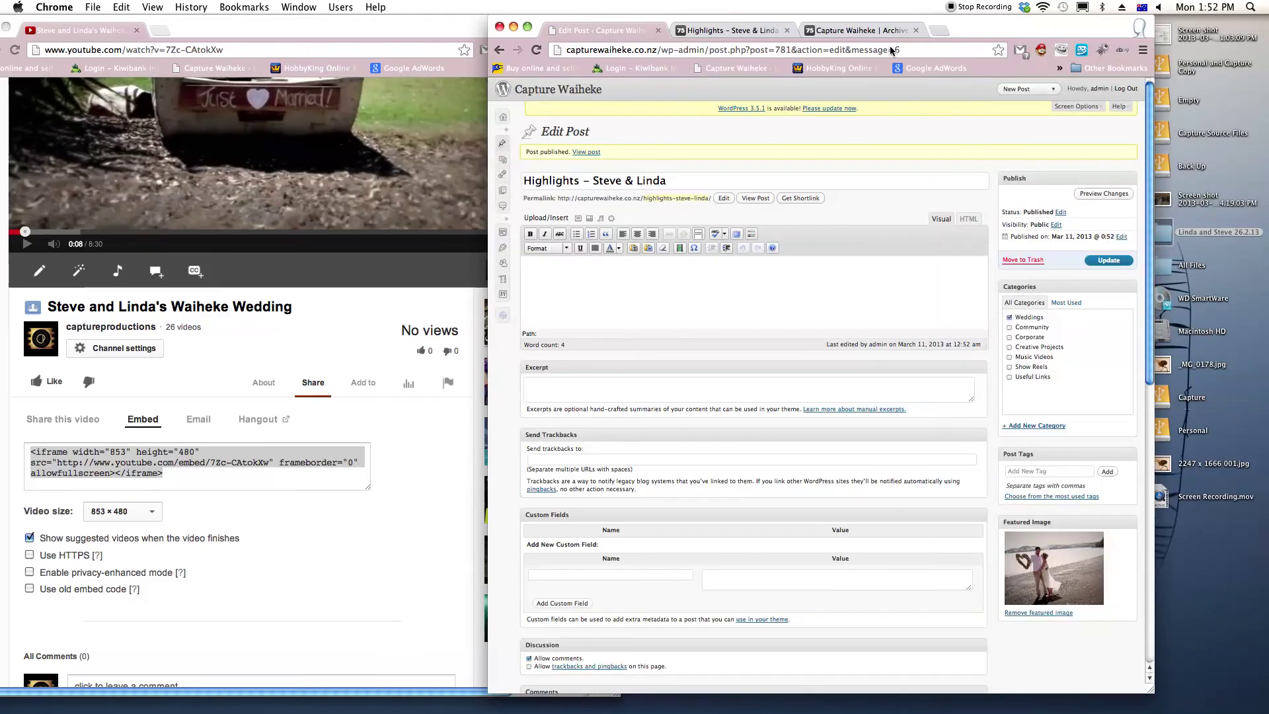
click(744, 31)
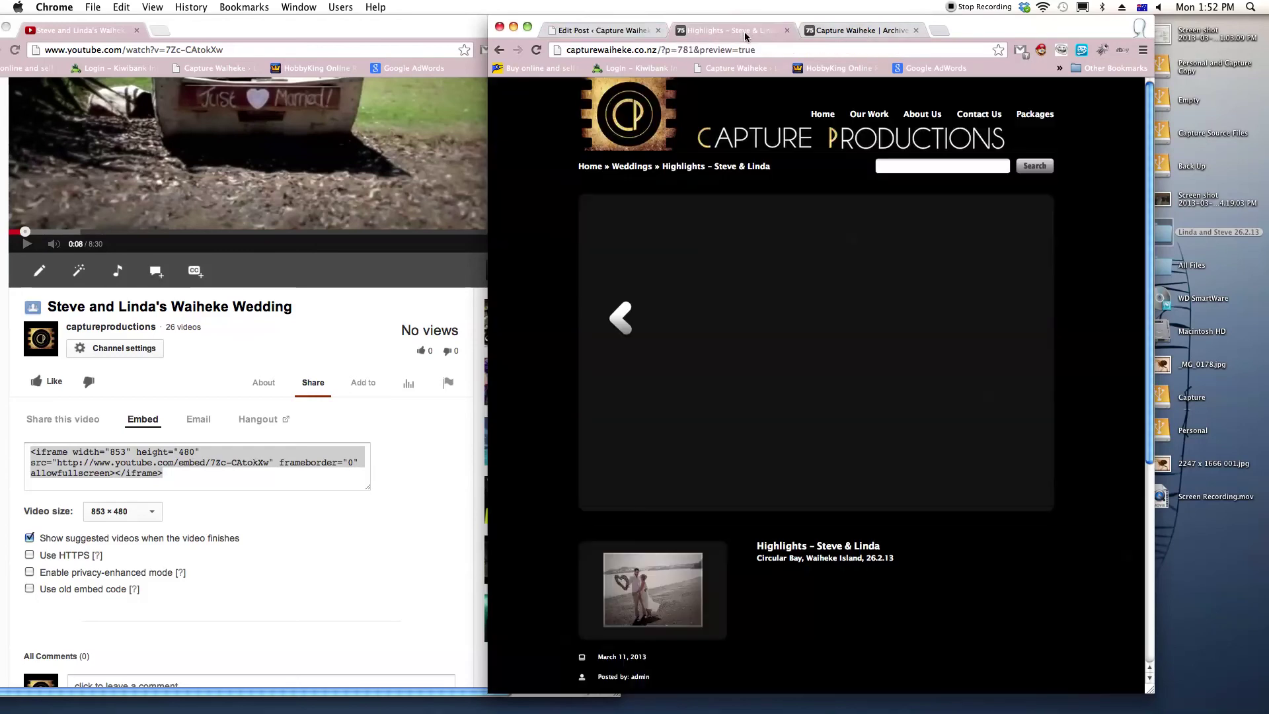
click(787, 30)
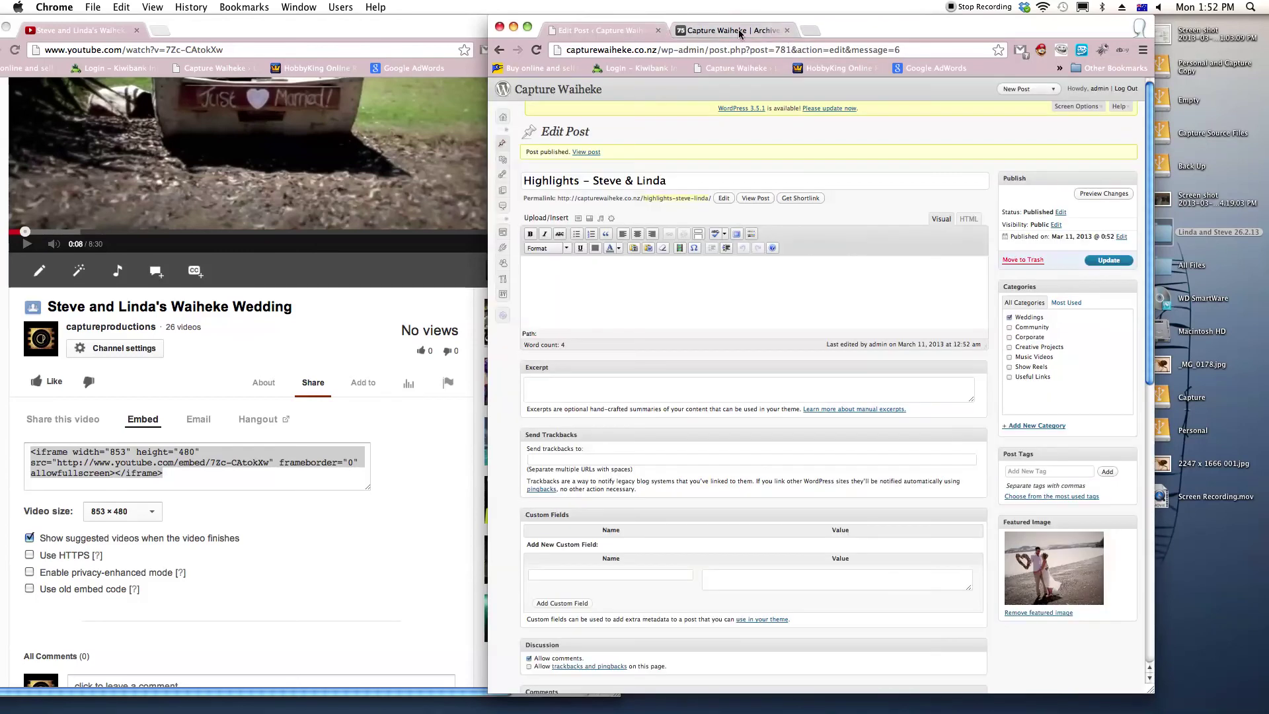
click(740, 31)
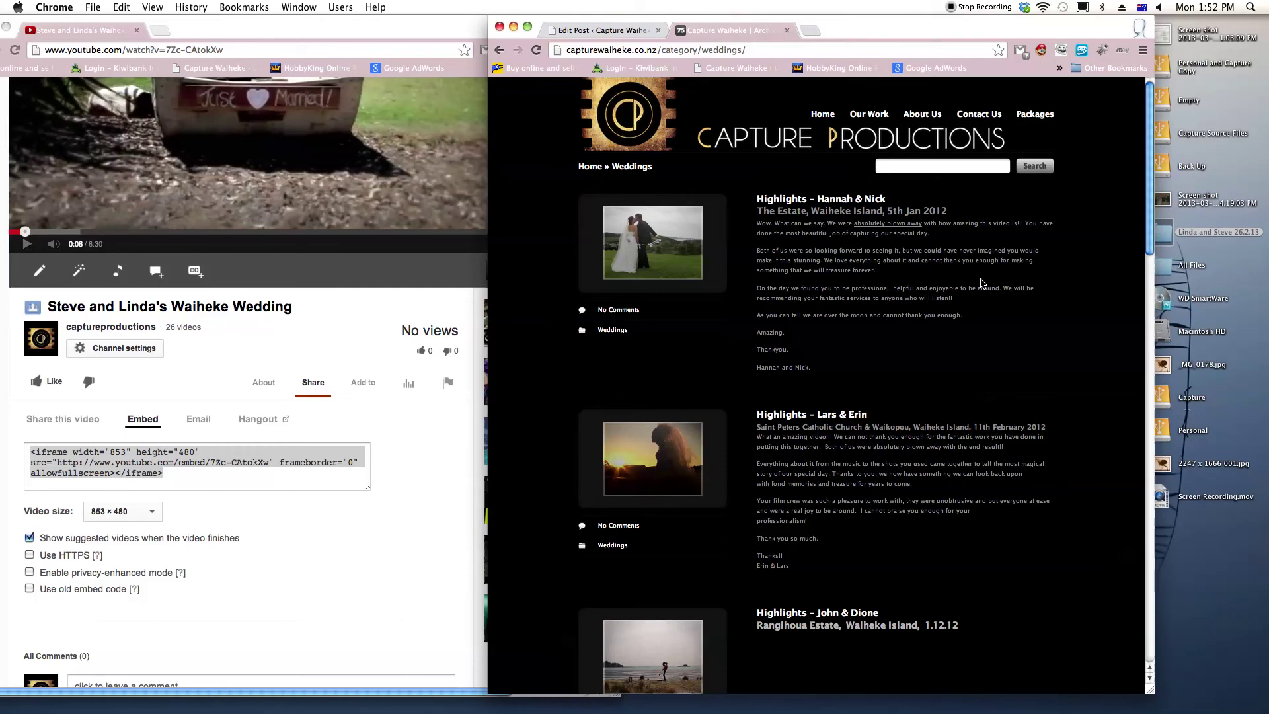
- Reload the Weddings archive and open the published Highlights – Steve & Linda post
click(538, 51)
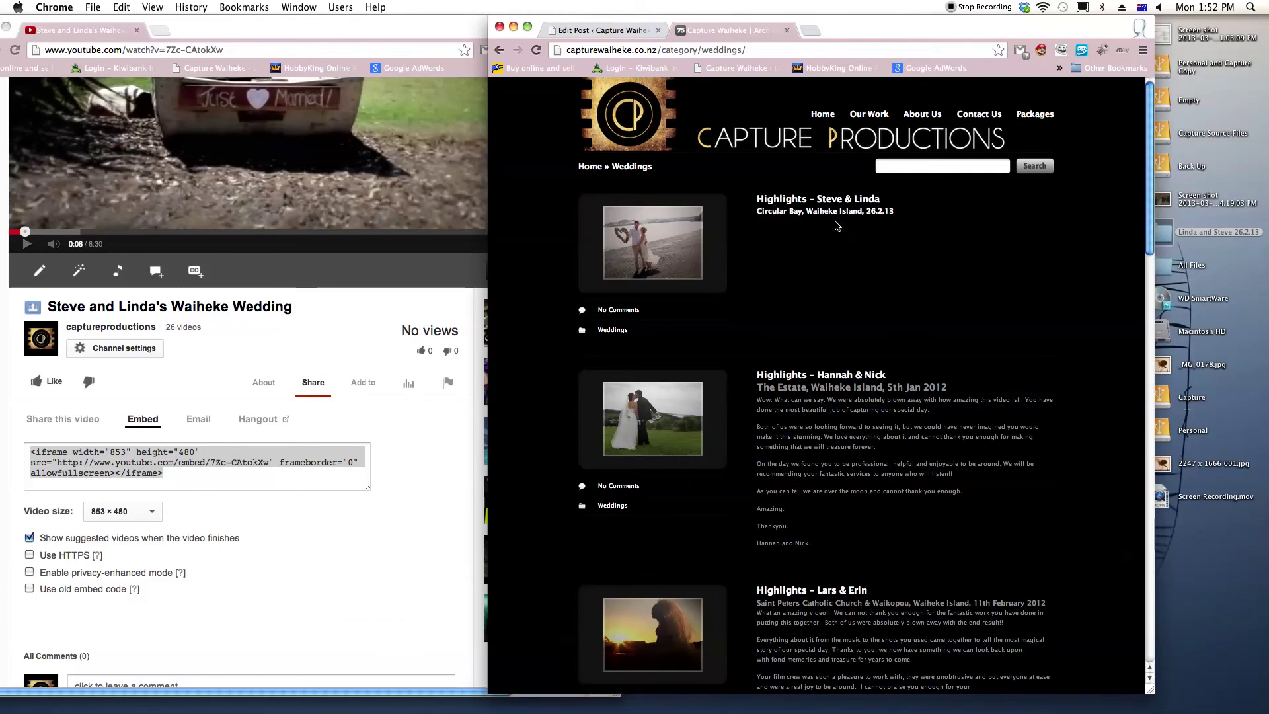
mouse_move(652, 241)
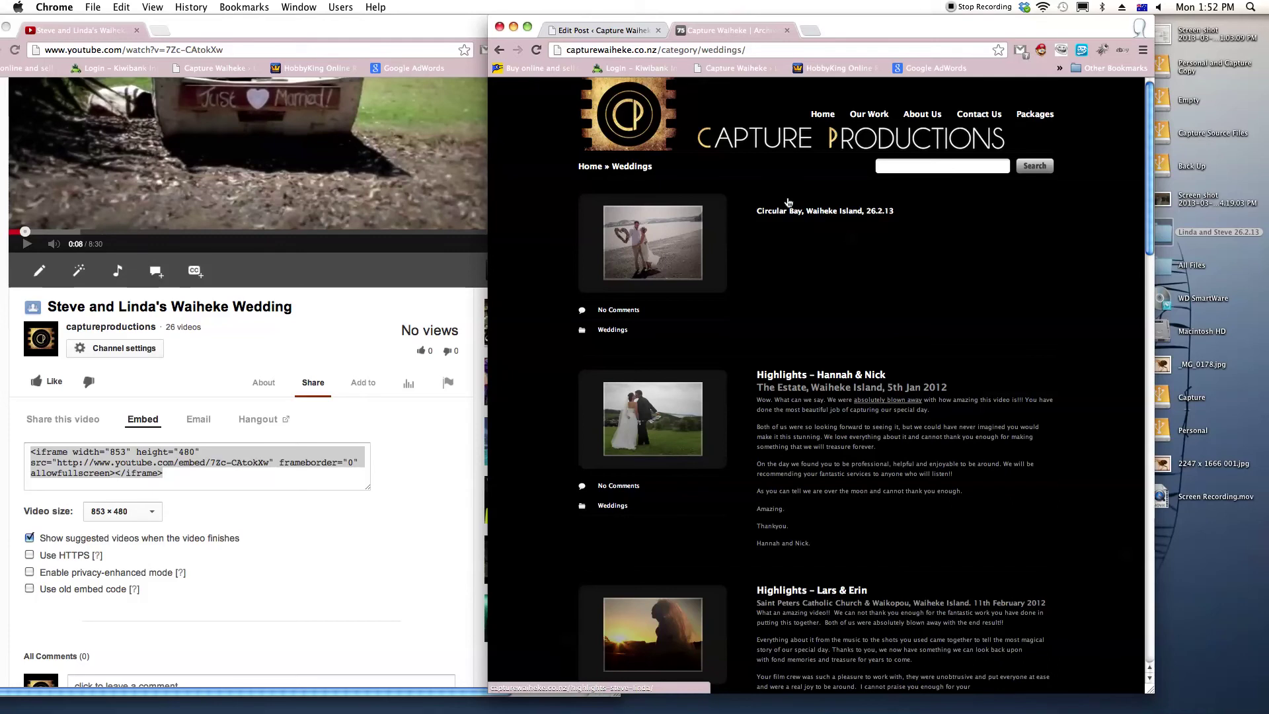
click(666, 250)
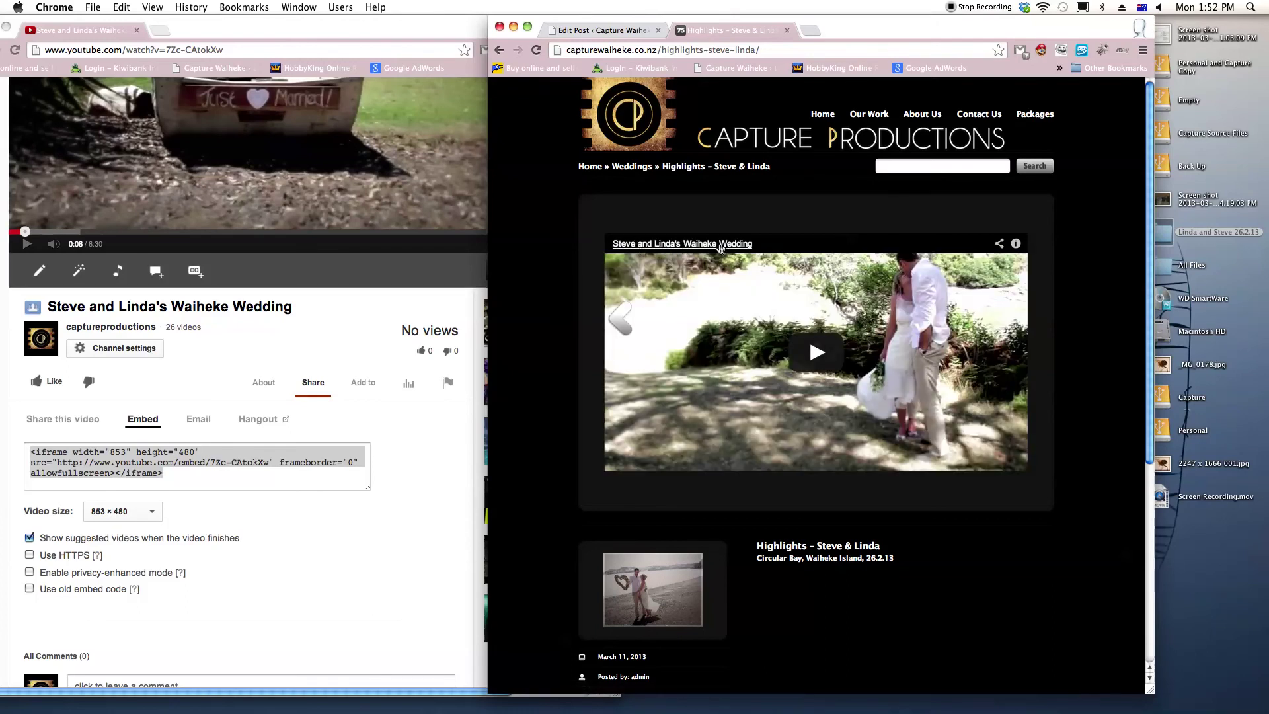
drag(836, 28, 1003, 18)
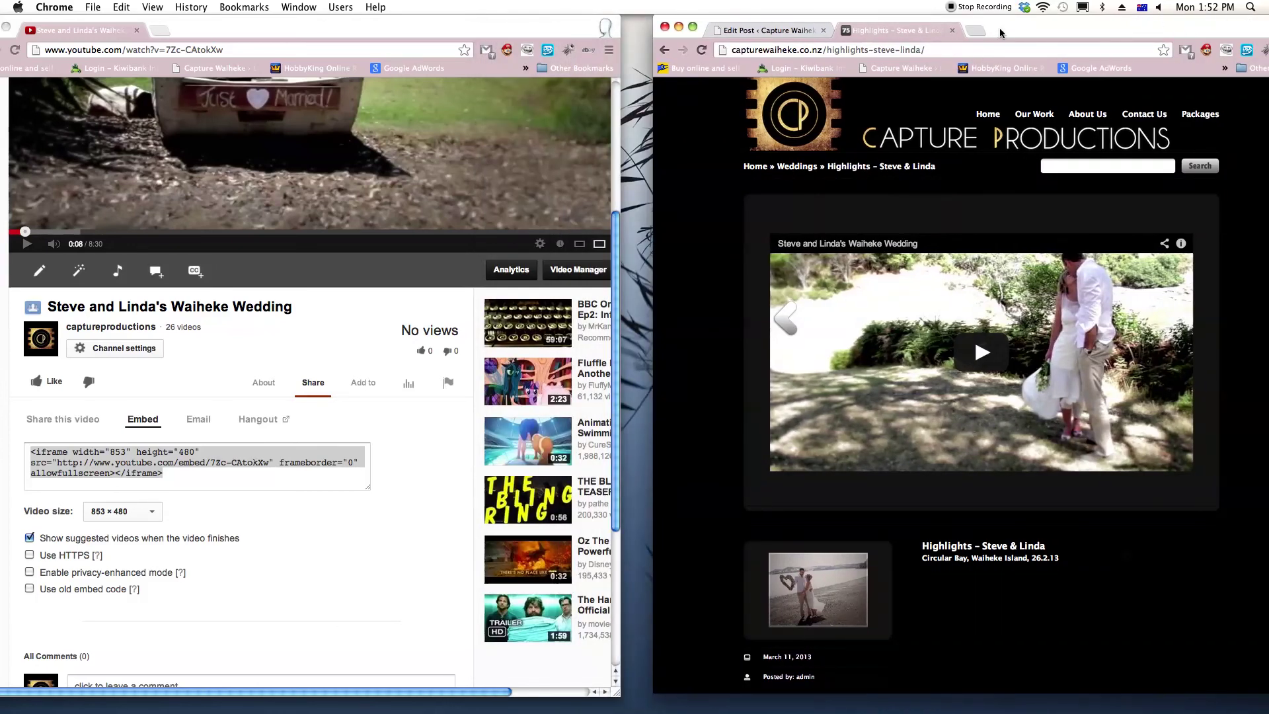
- Drag both Chrome windows to the bottom of the screen and launch Aperture from the Dock
click(791, 30)
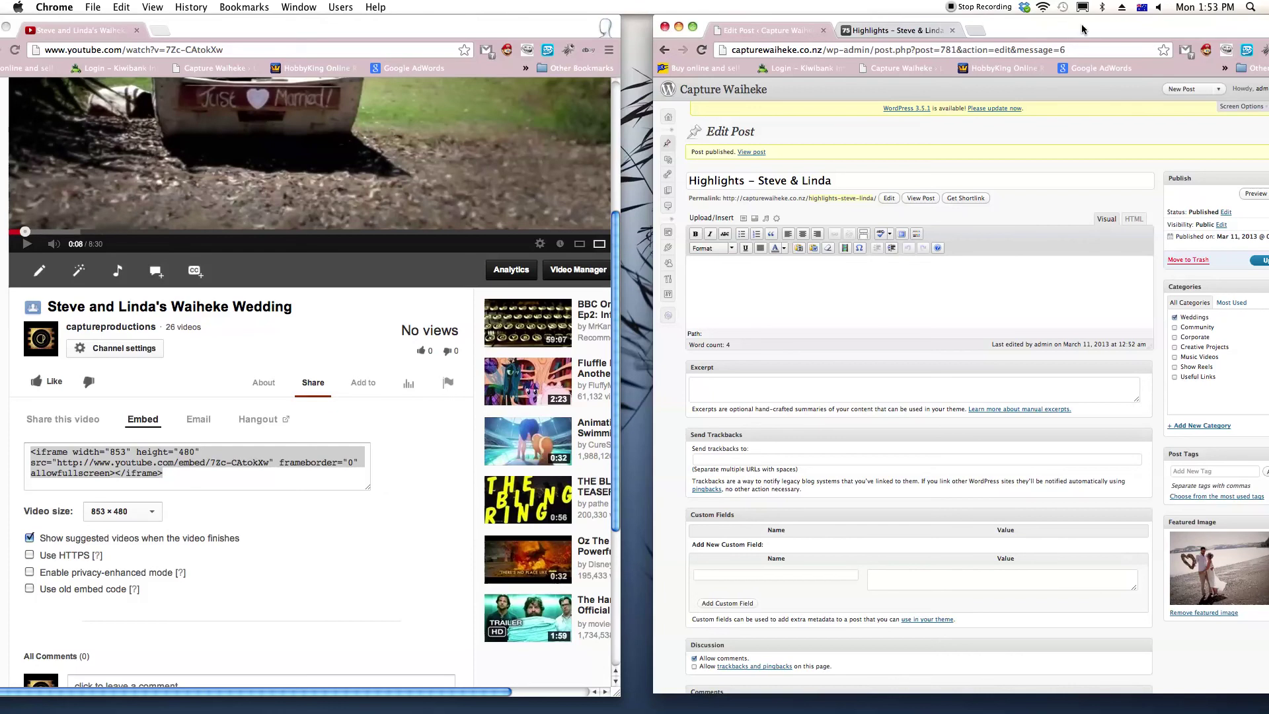
drag(1045, 24, 923, 263)
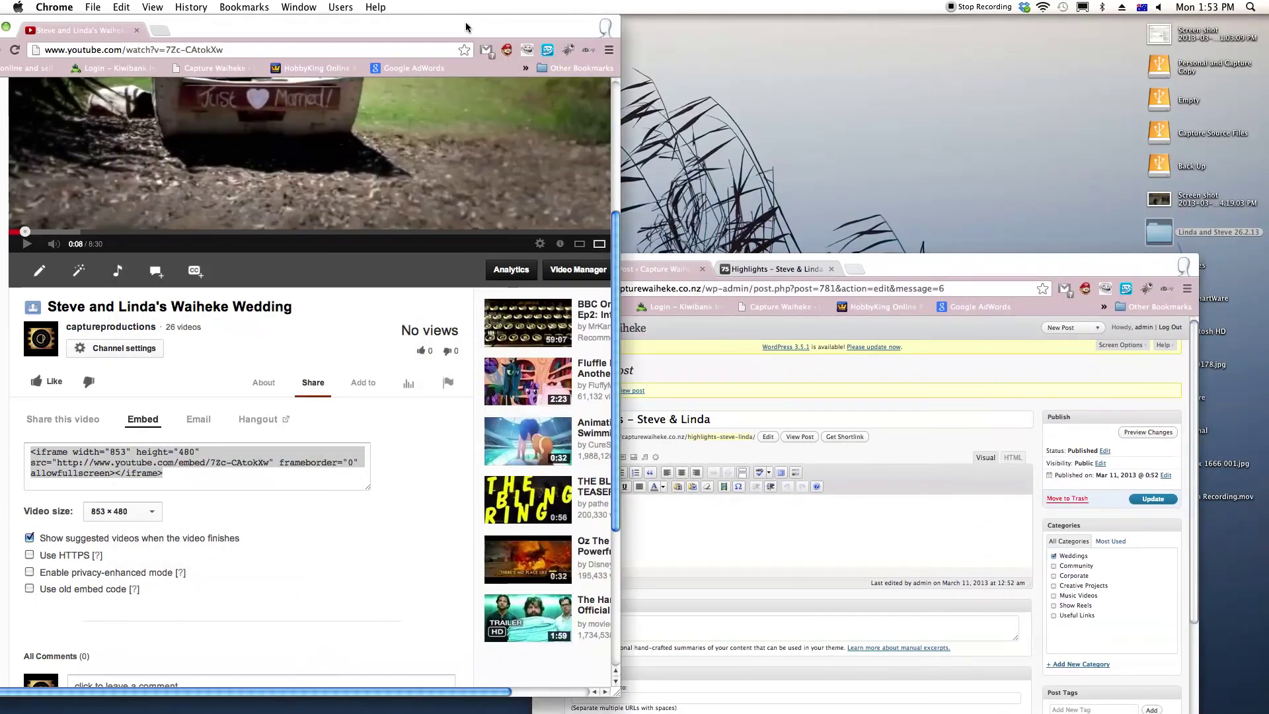
drag(450, 28, 1054, 439)
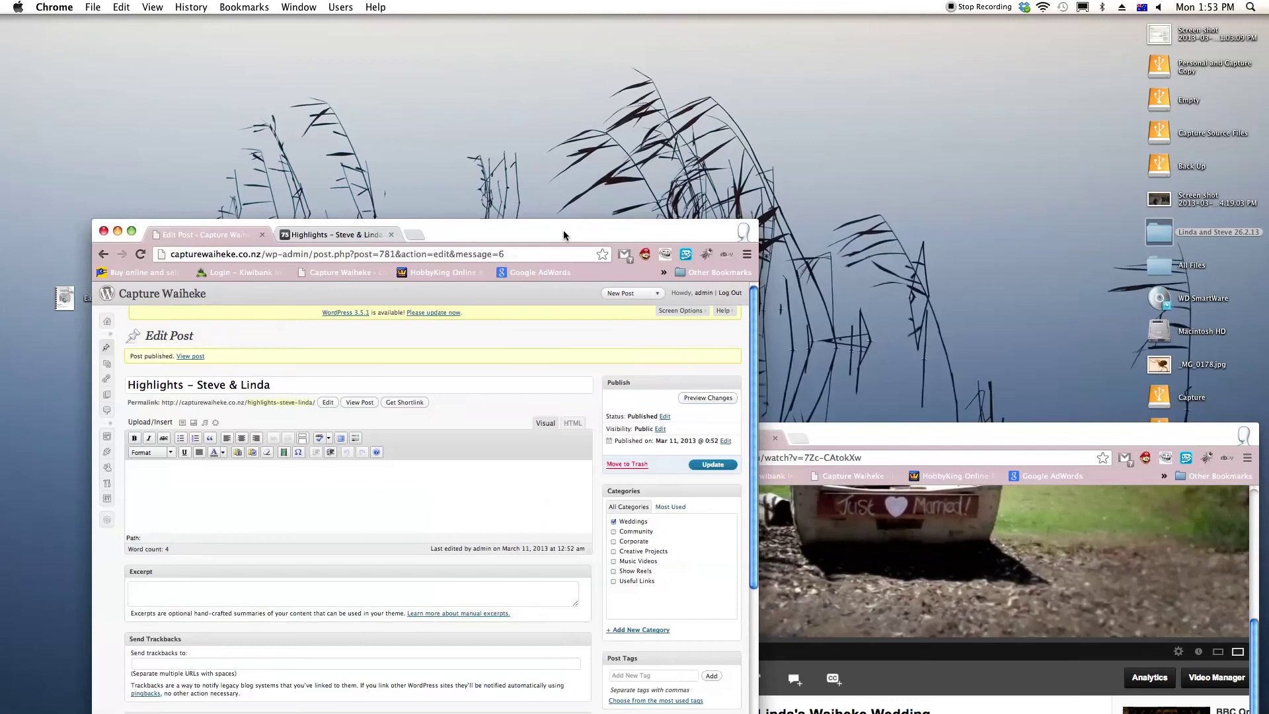
drag(1003, 265, 1077, 547)
mouse_move(1099, 437)
mouse_down()
mouse_move(800, 498)
mouse_move(813, 612)
mouse_up()
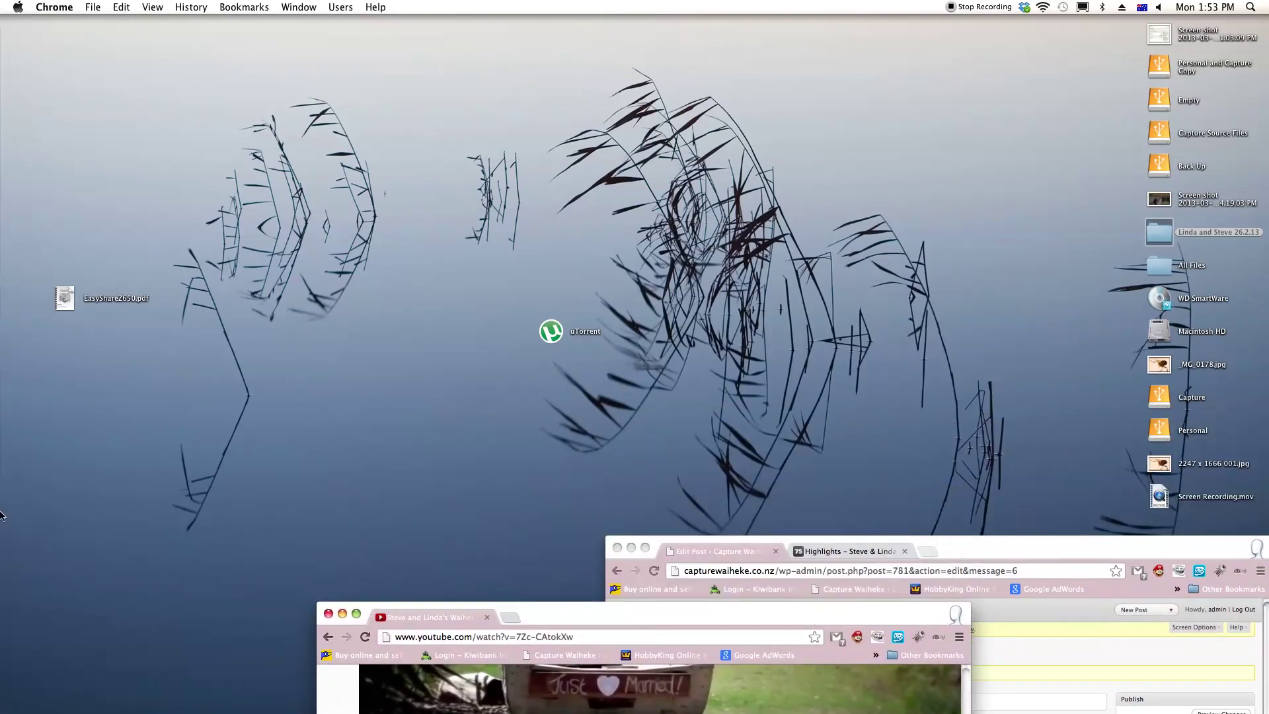
click(27, 341)
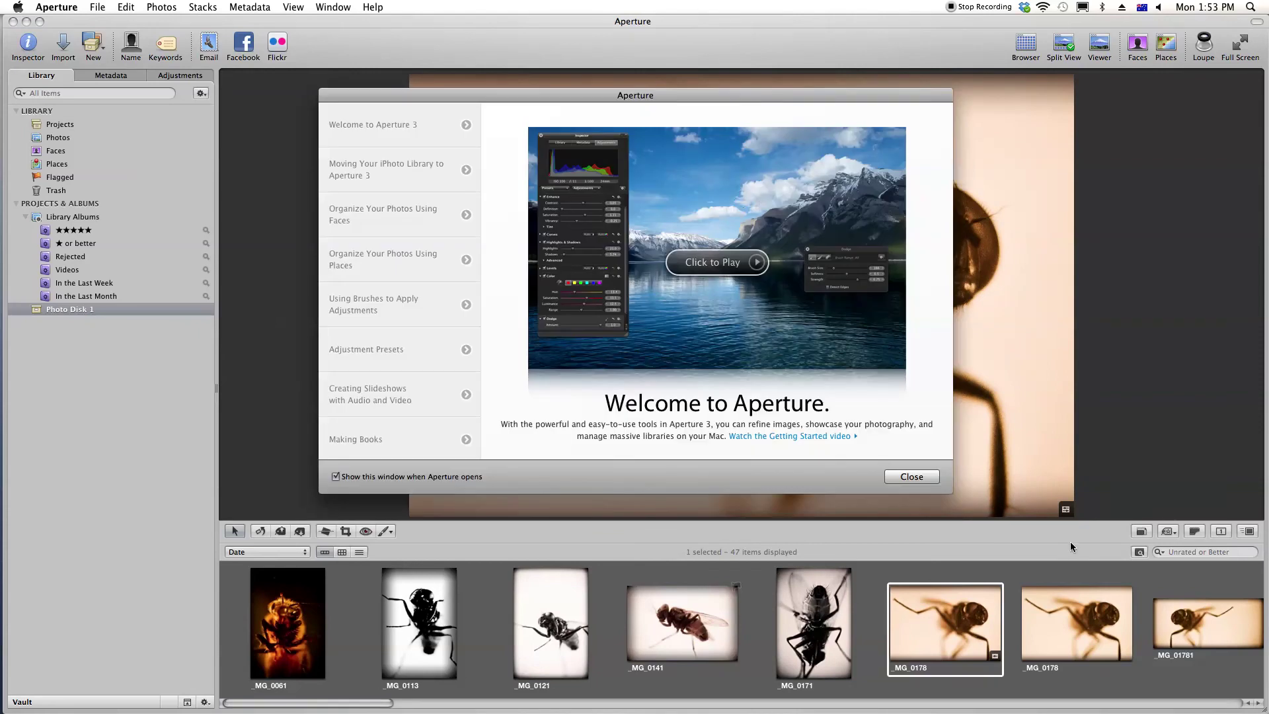
- On fly photo _MG_01781, draw an unconstrained crop rectangle around the fly
click(912, 476)
click(1198, 617)
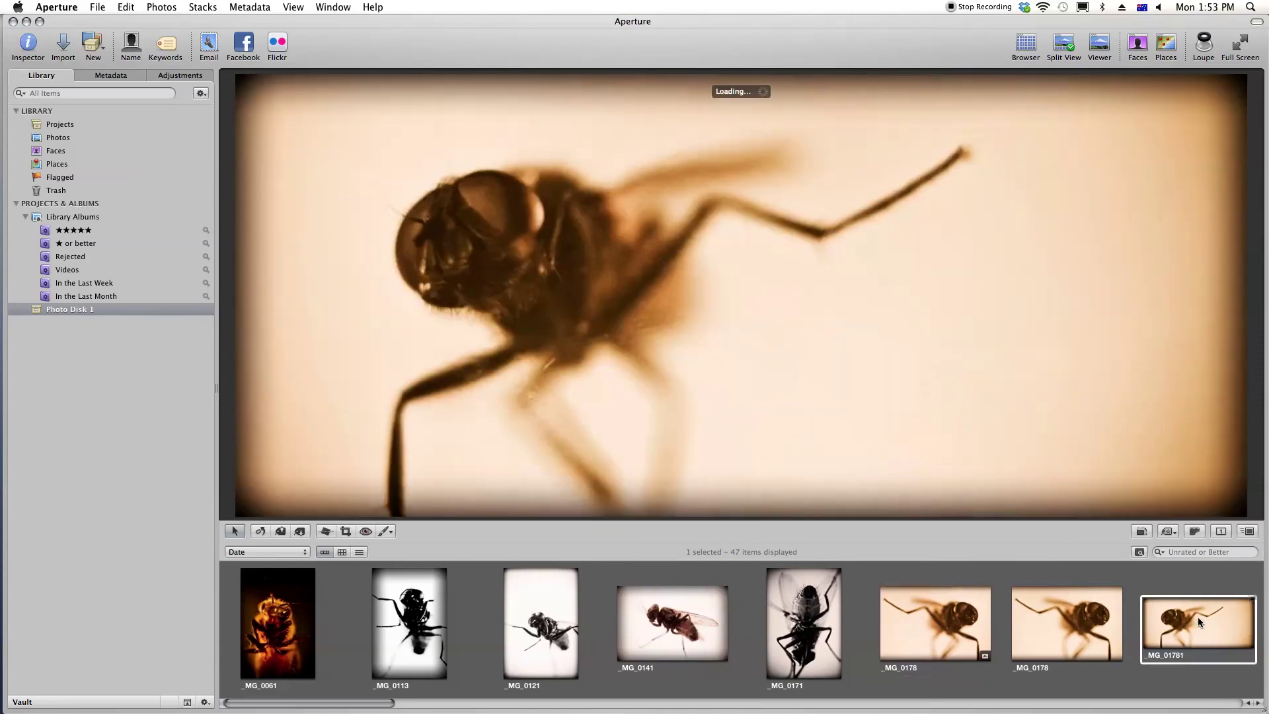
click(347, 533)
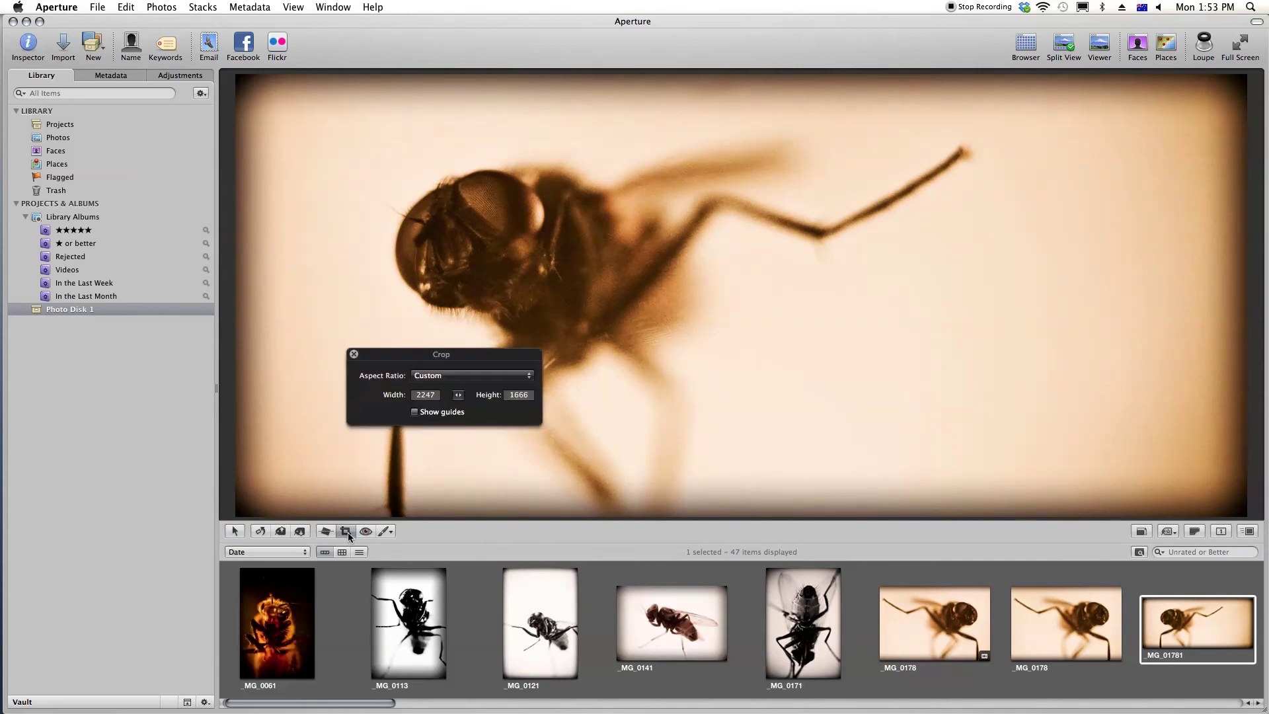
click(528, 375)
click(461, 242)
mouse_move(330, 77)
mouse_down()
mouse_move(891, 533)
mouse_move(974, 526)
mouse_up()
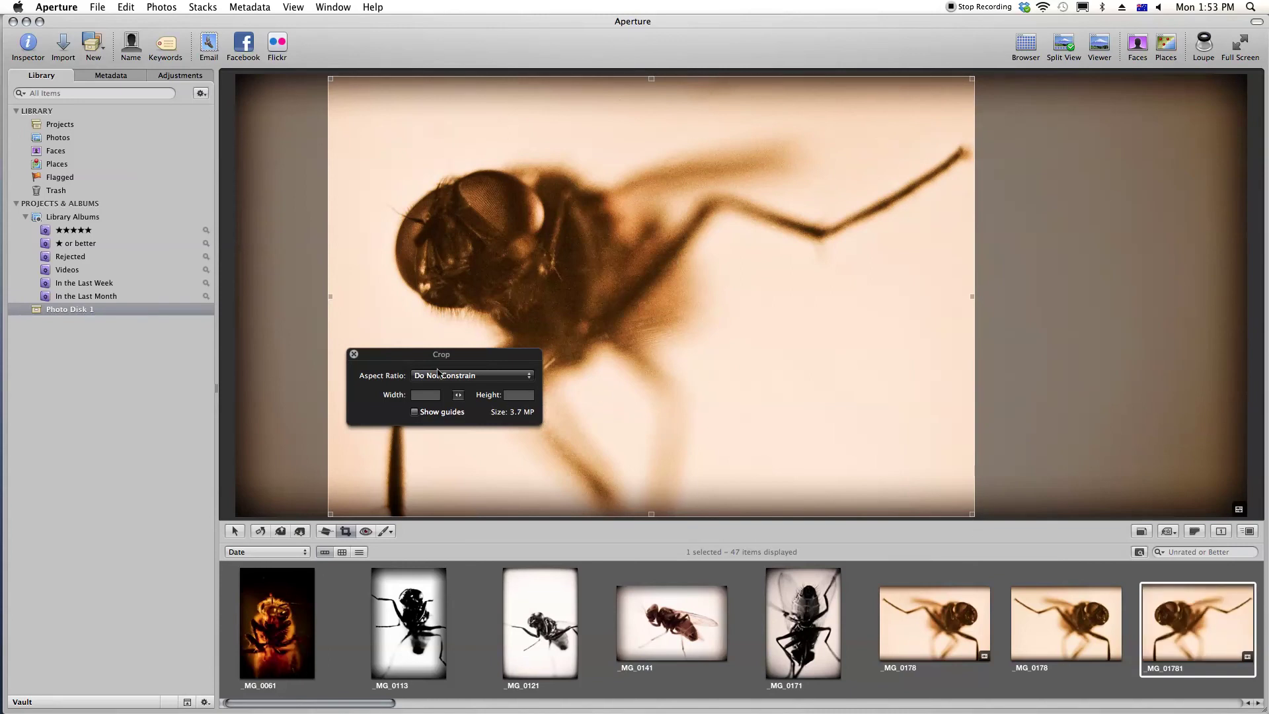
- Export the cropped fly photo version as an original-size JPEG with custom name 1
click(97, 7)
mouse_move(113, 180)
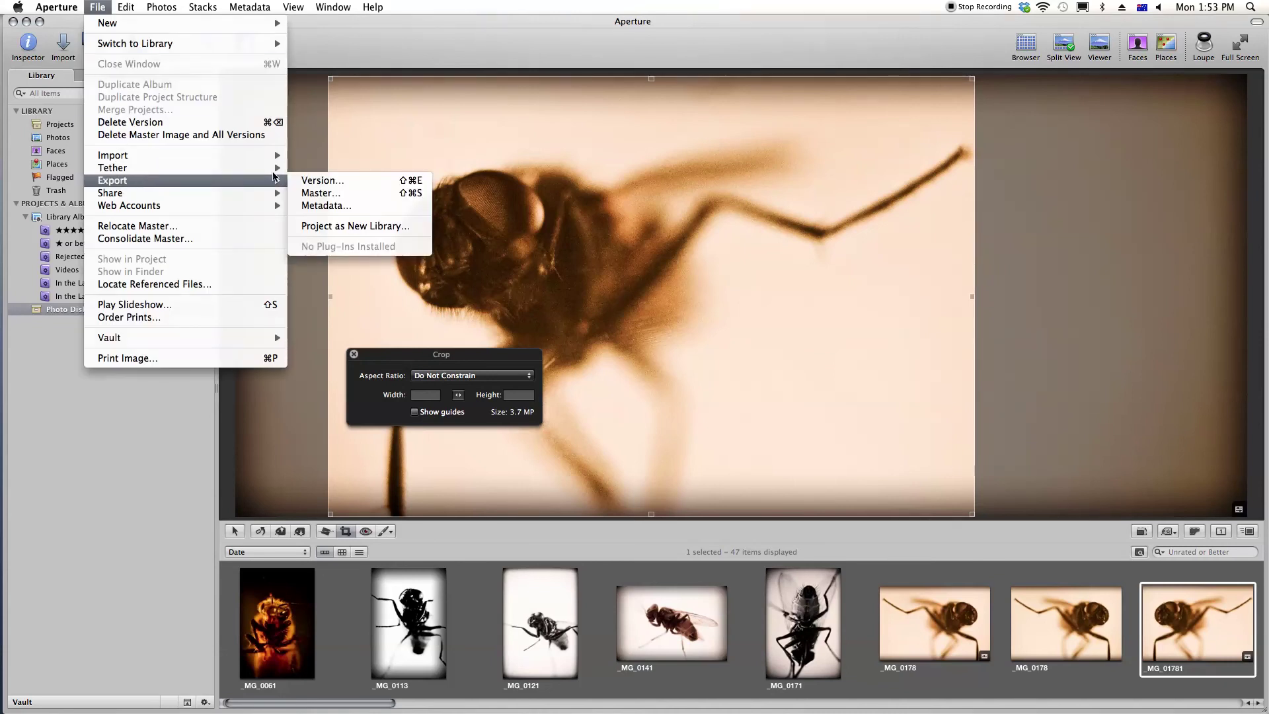
click(314, 185)
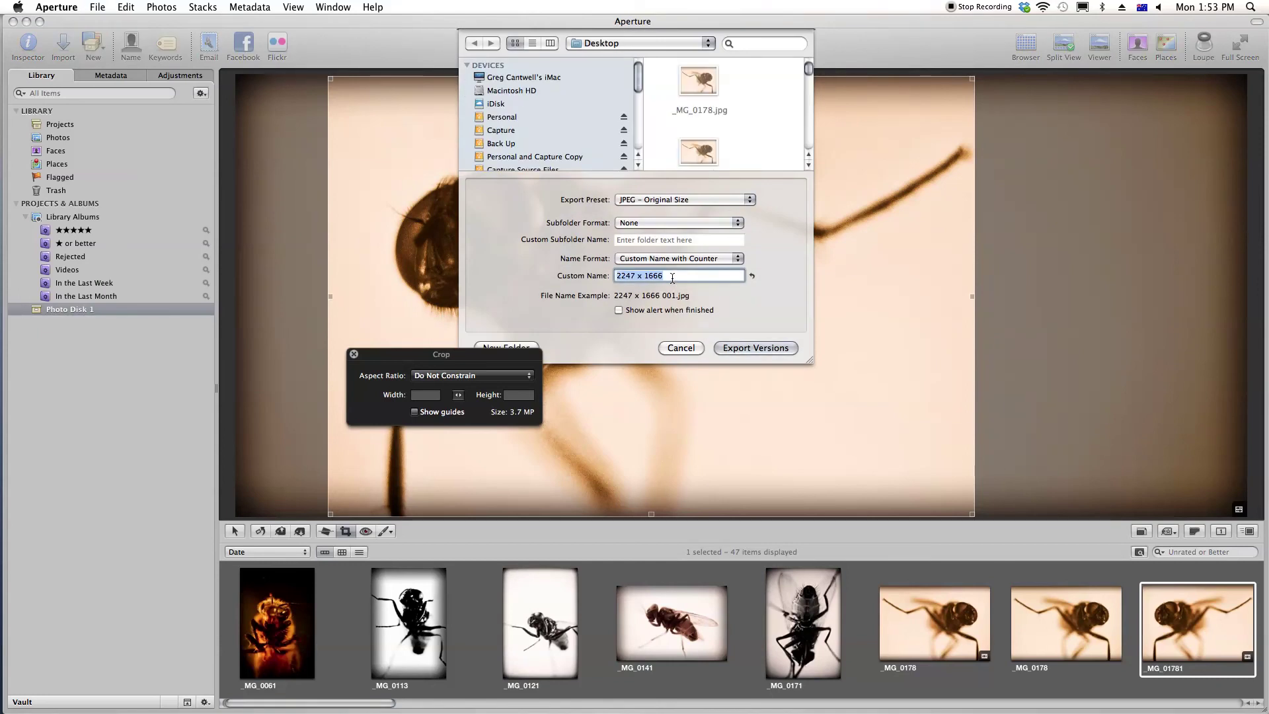
text(1)
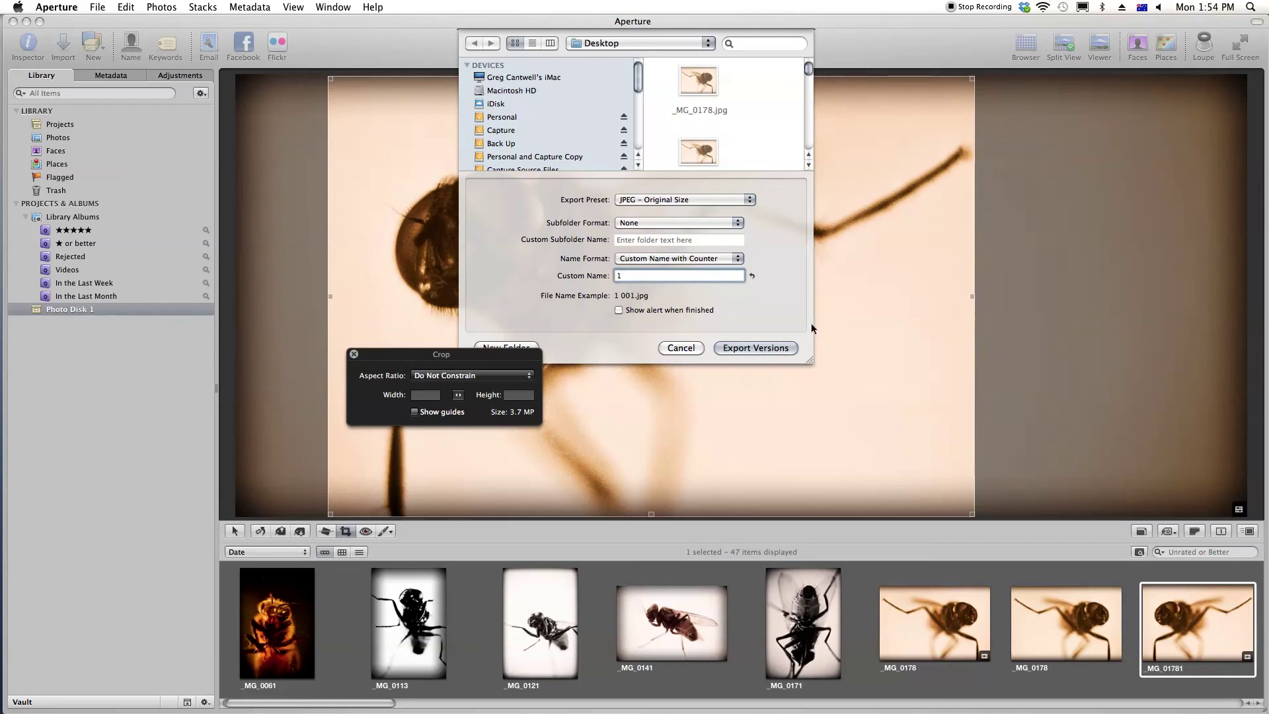
click(760, 348)
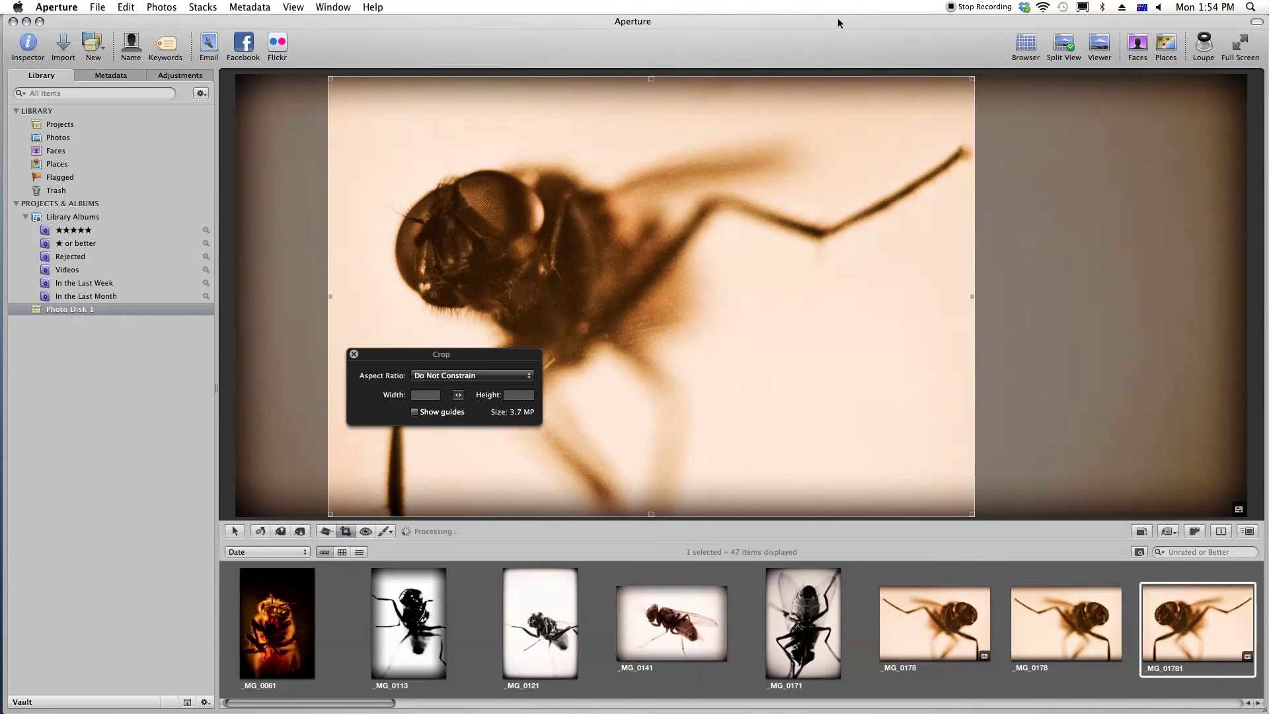
- Check the Get Info details of 1 001.jpg on the Desktop
drag(812, 33, 340, 52)
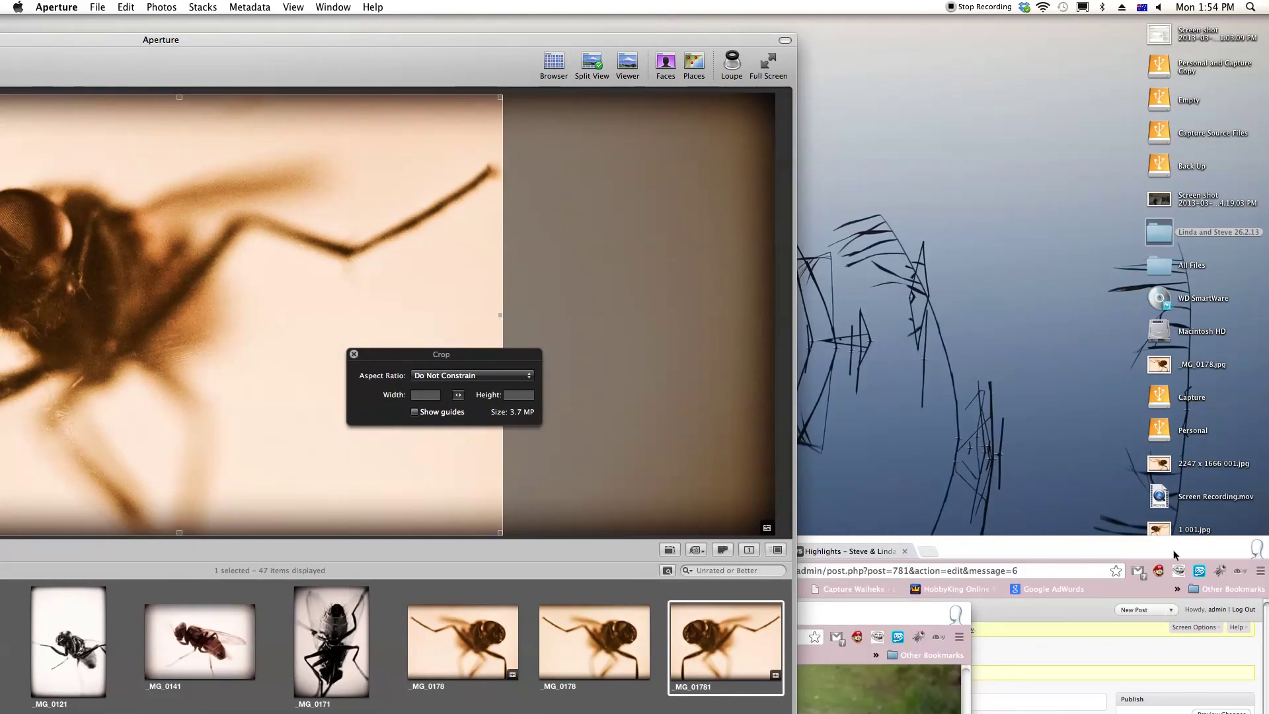
click(1124, 550)
drag(648, 36, 816, 44)
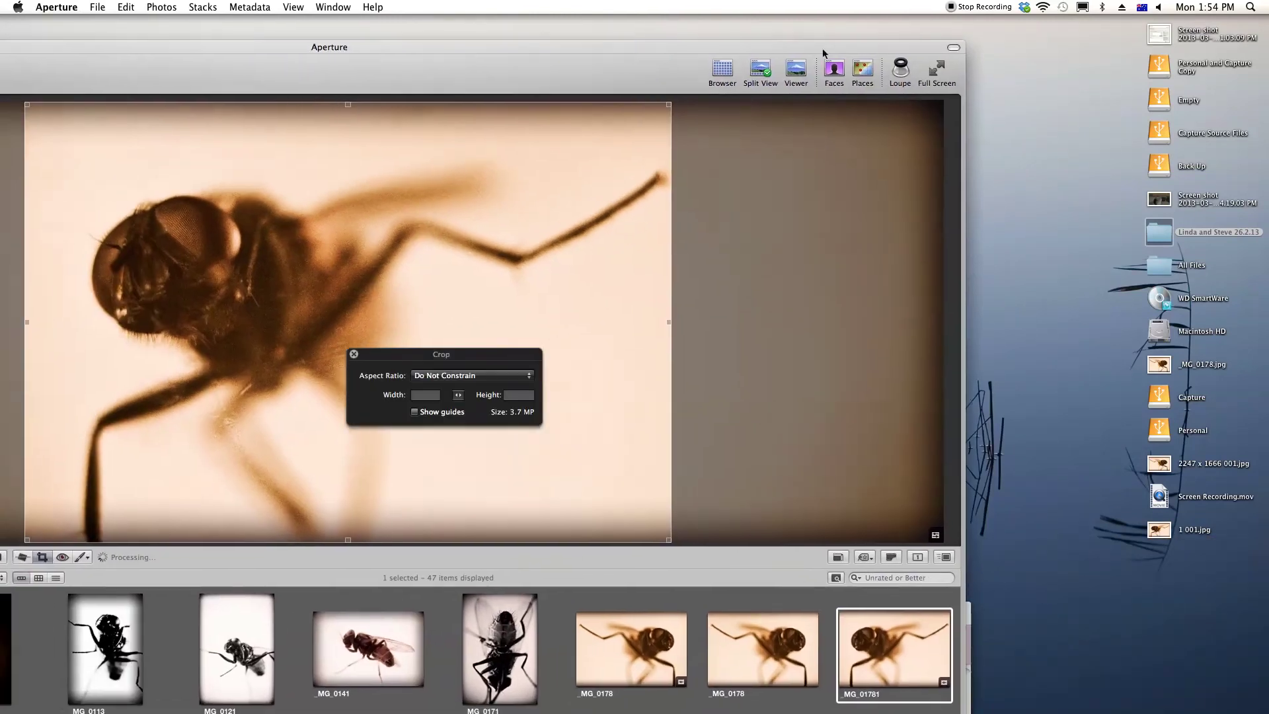
click(1162, 535)
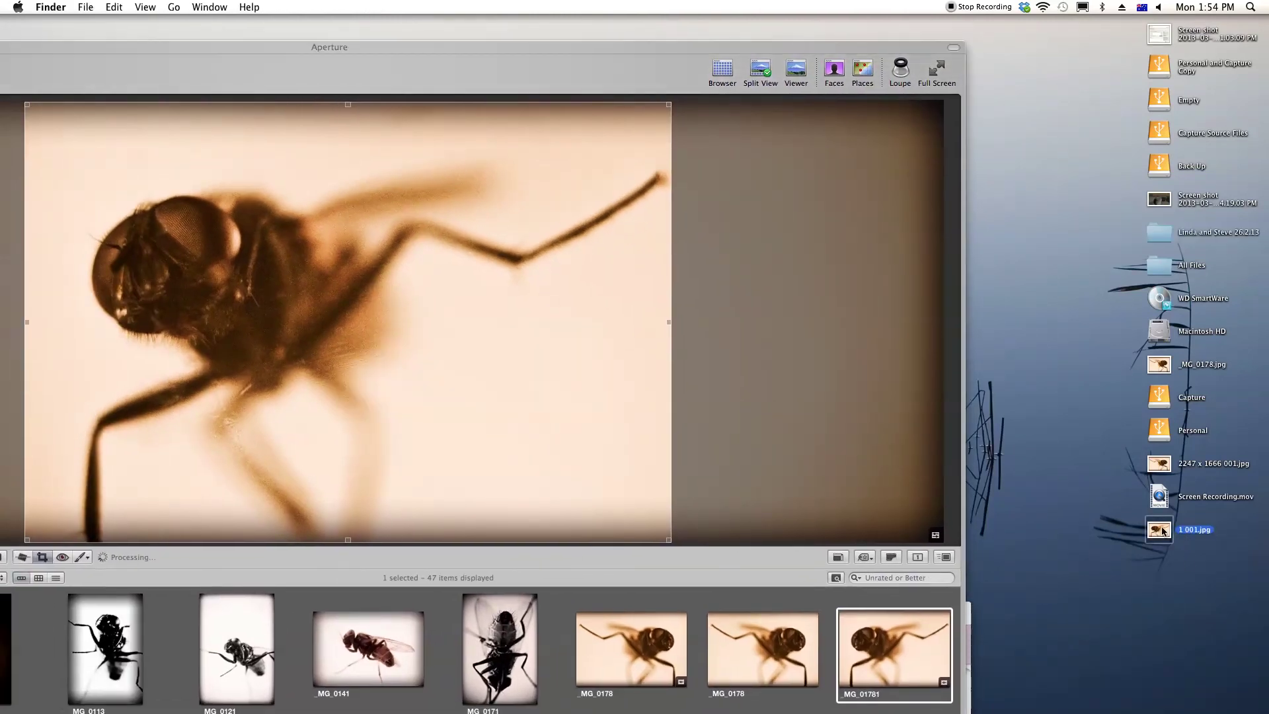
right_click(1161, 528)
click(1096, 521)
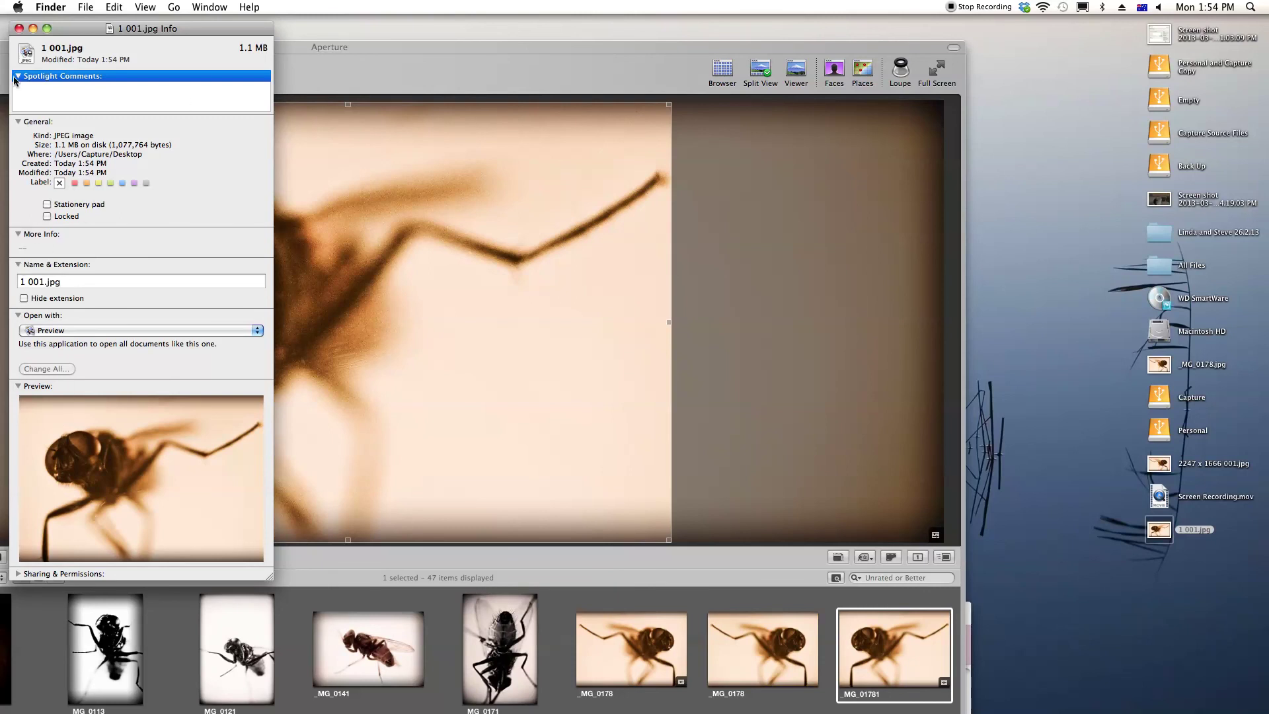
click(18, 28)
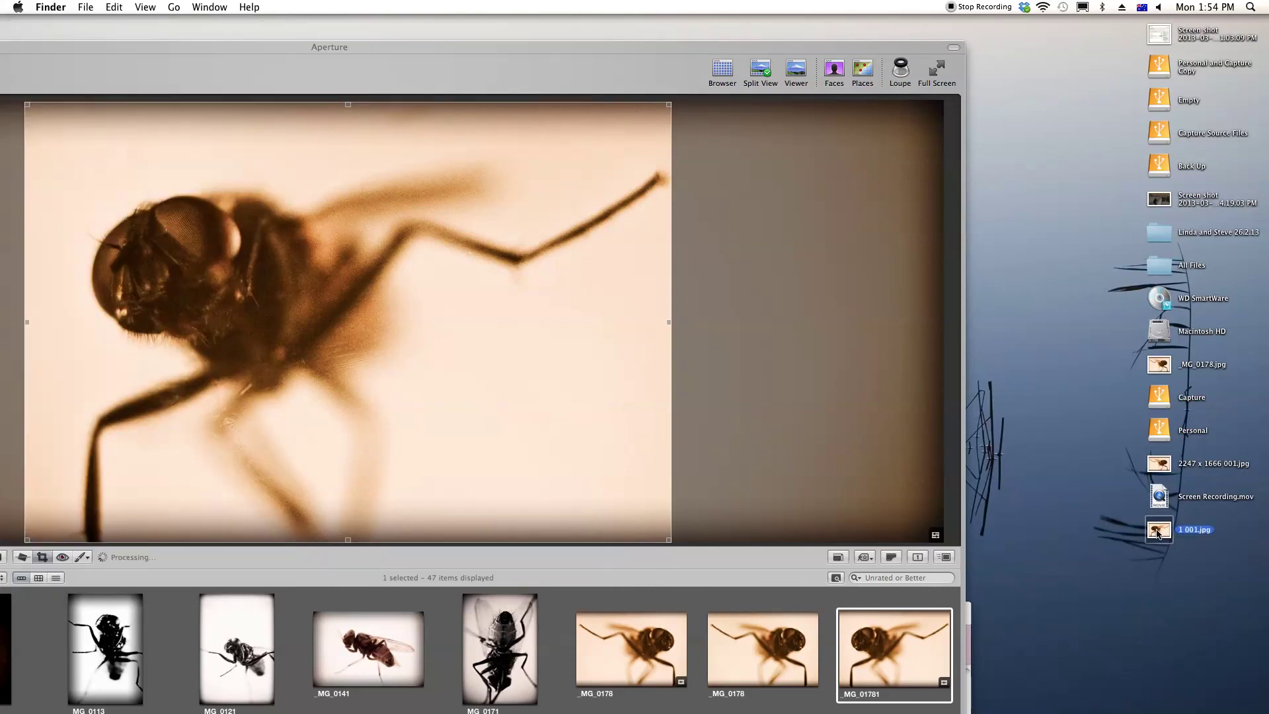
- Drag 1 001.jpg into the Aperture library and bring Aperture forward
drag(1158, 533, 331, 359)
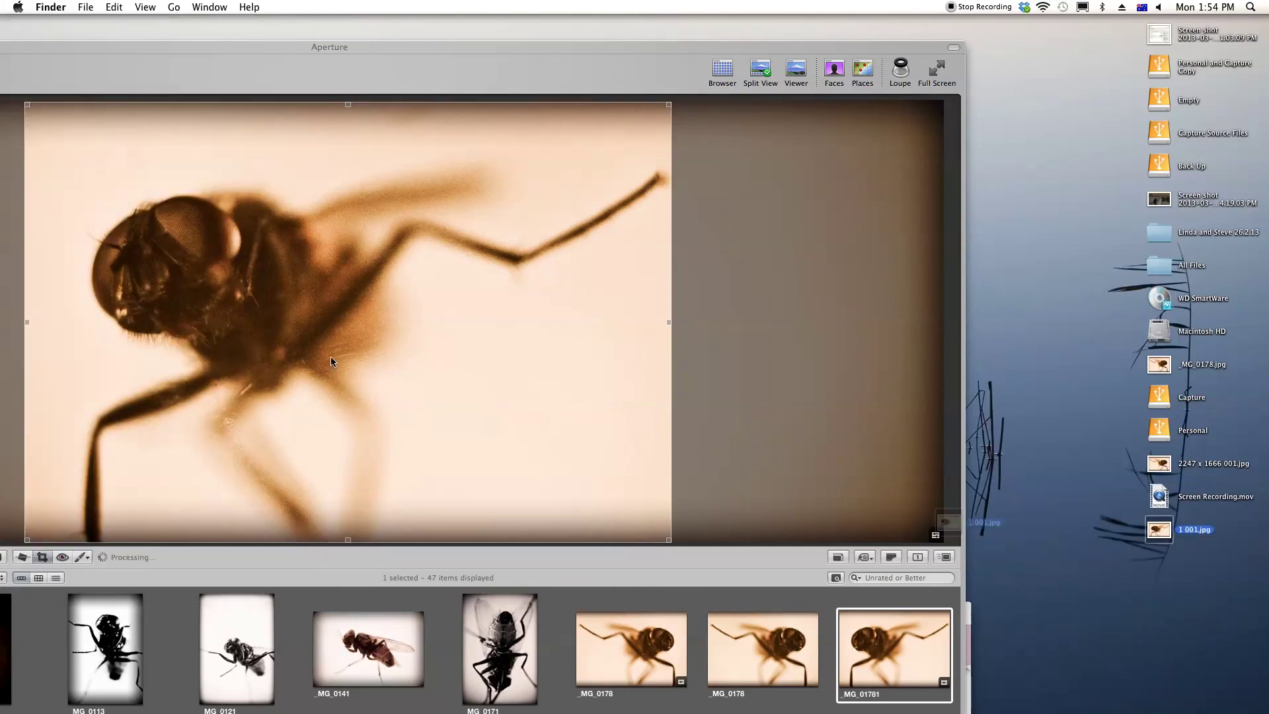
click(347, 55)
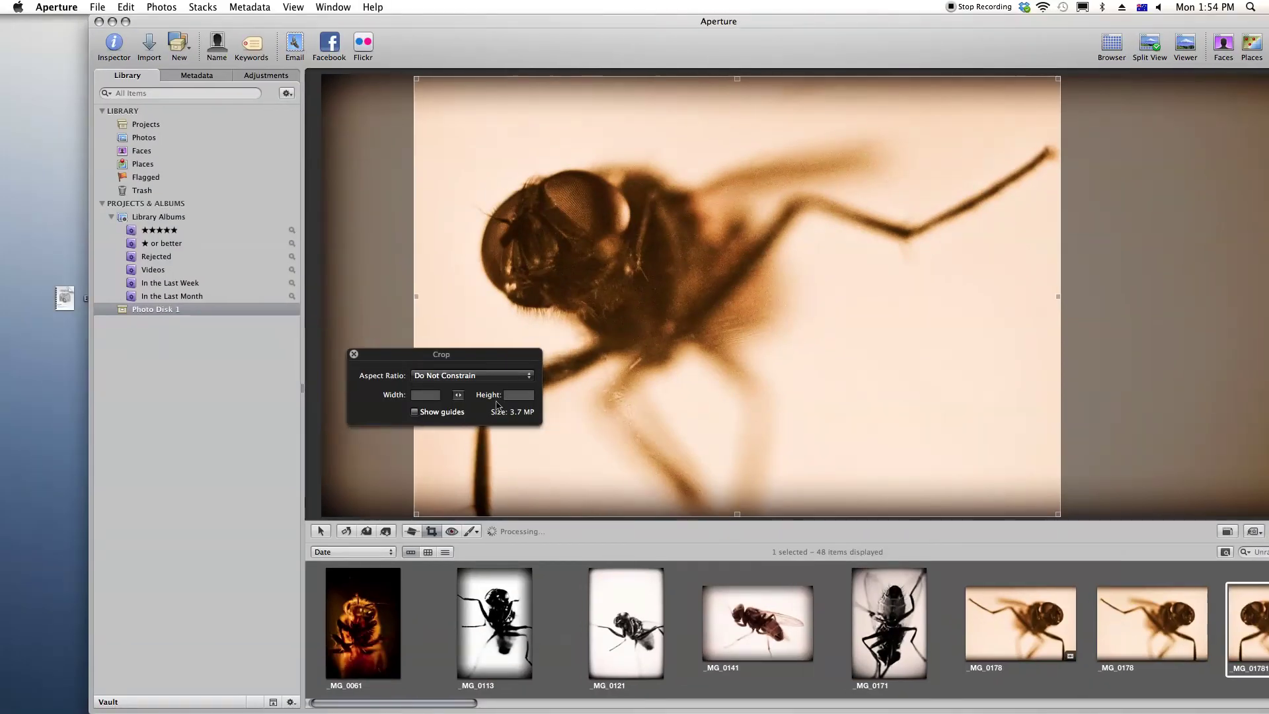
click(431, 395)
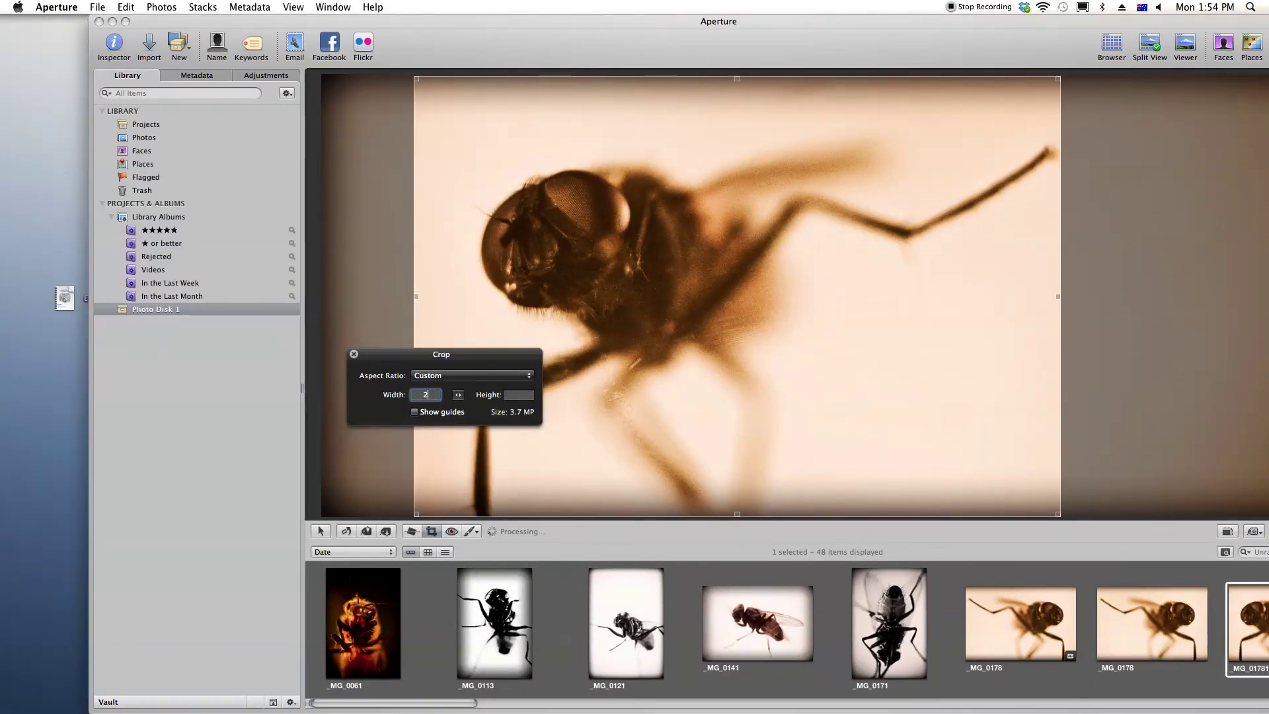
- Enter 2247 as the custom crop width and select the imported 1 001 photo
text(2247)
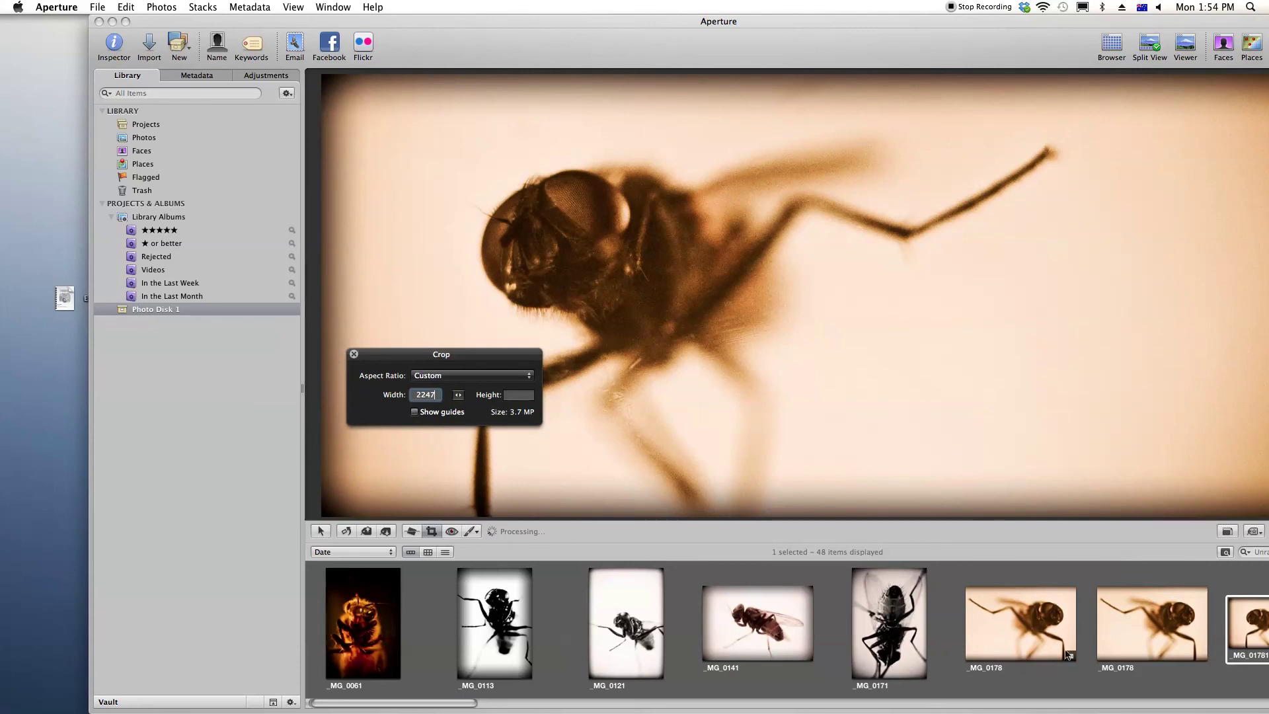
drag(999, 28, 758, 1)
click(1078, 705)
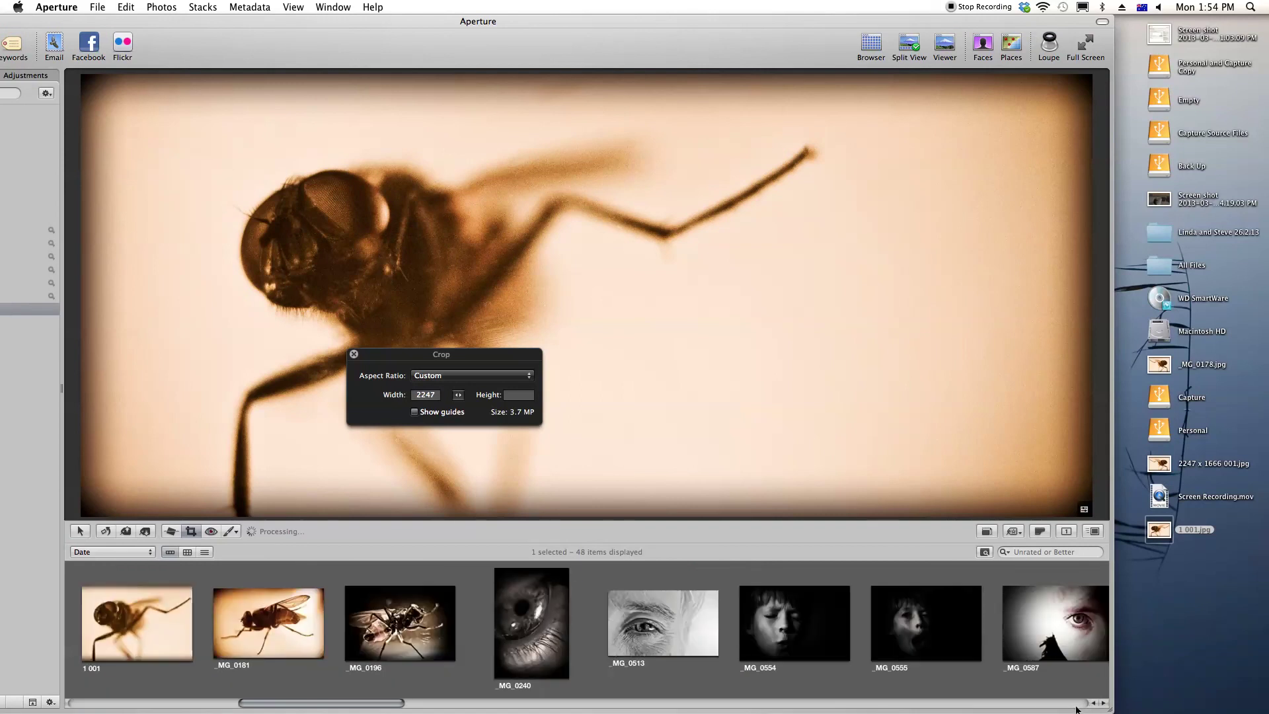
drag(348, 707, 322, 706)
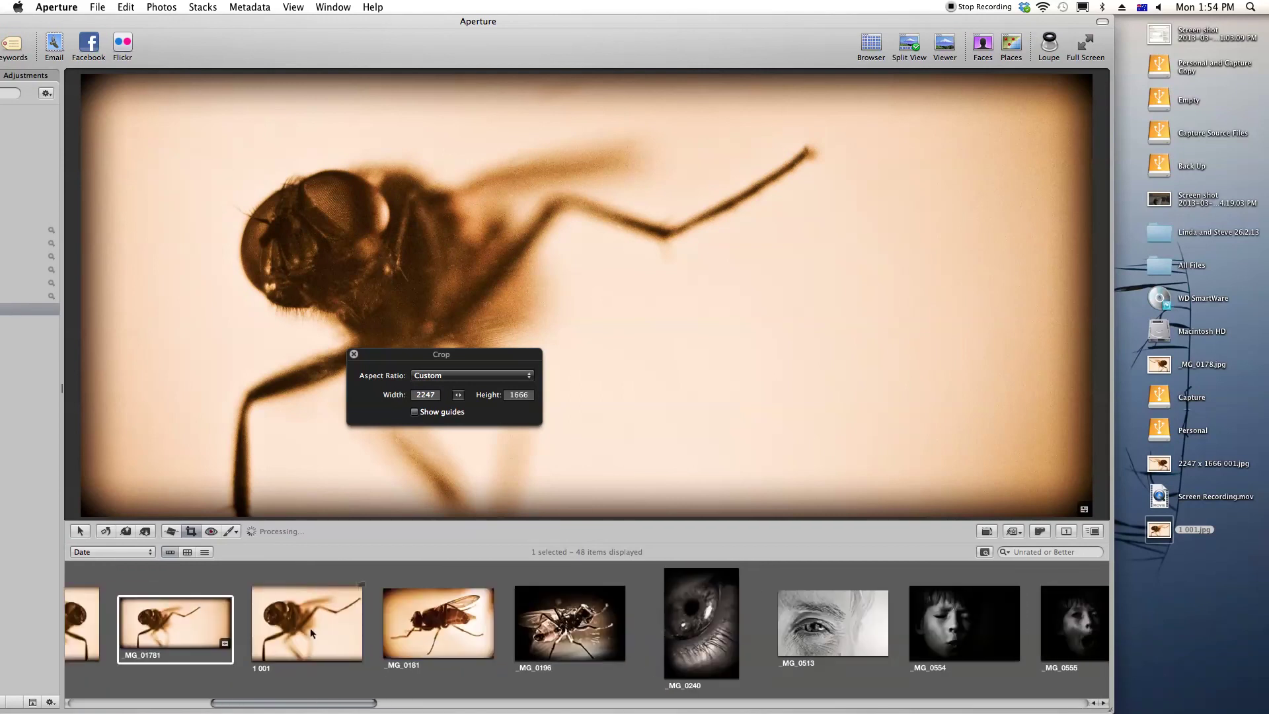
click(312, 633)
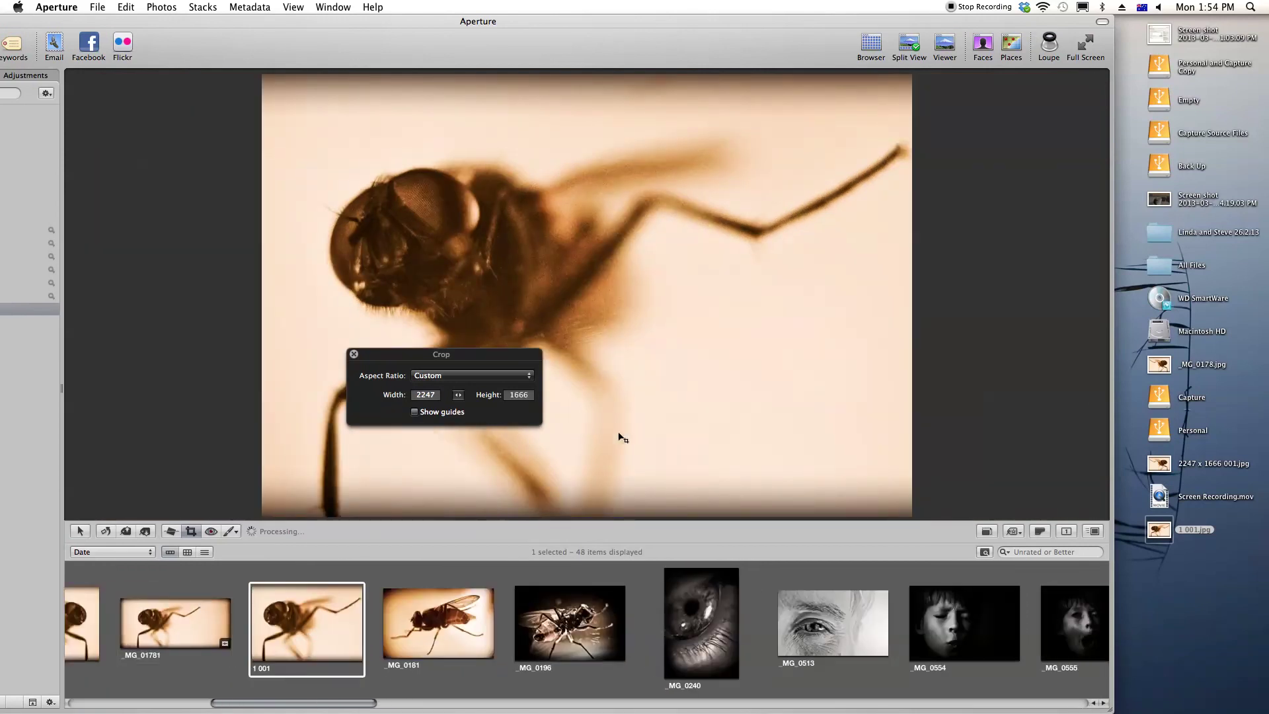
- Set the crop to any proportion, adjust width and height, then minimise Aperture
click(529, 379)
click(483, 245)
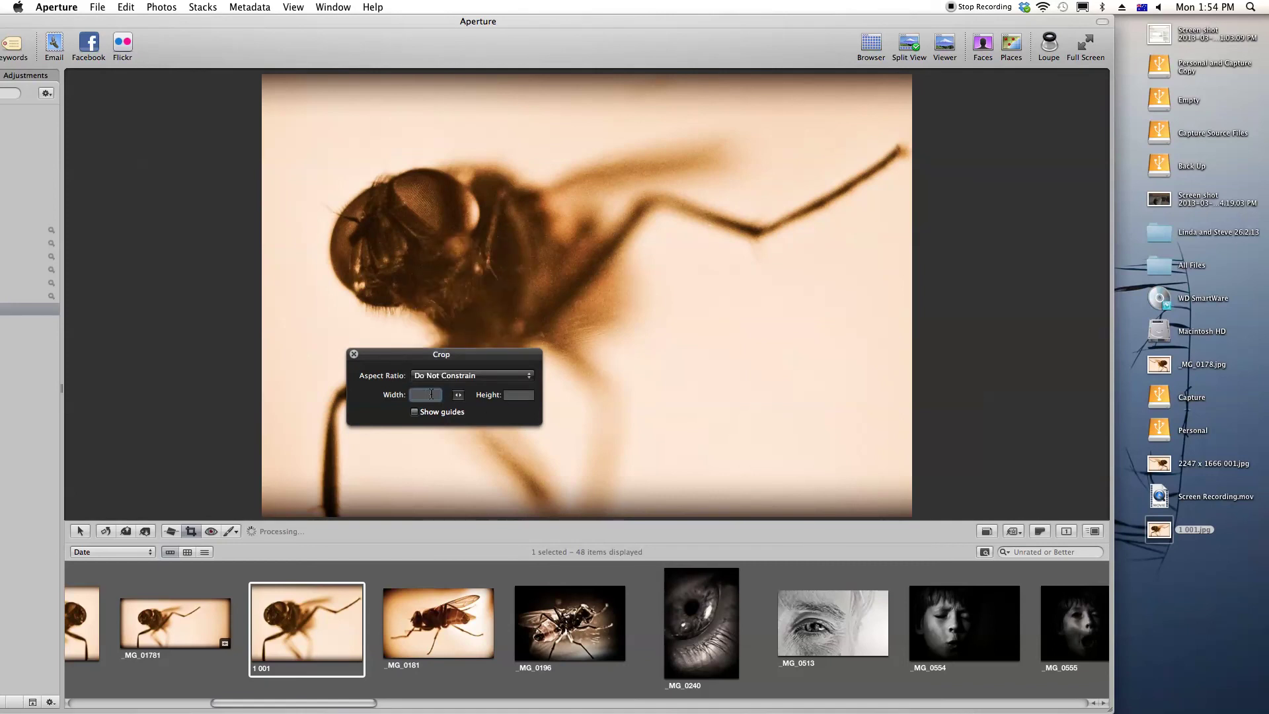
text(2247)
click(522, 395)
text(1666)
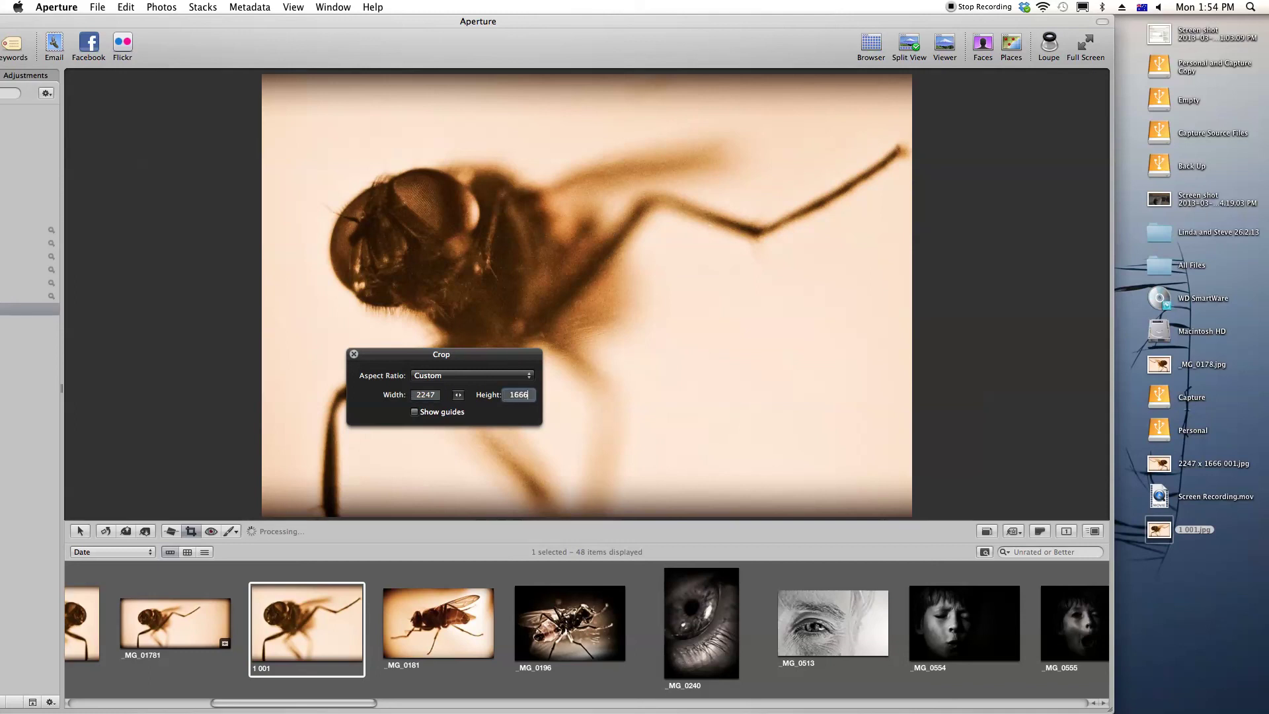
double_click(524, 394)
drag(520, 17, 674, 17)
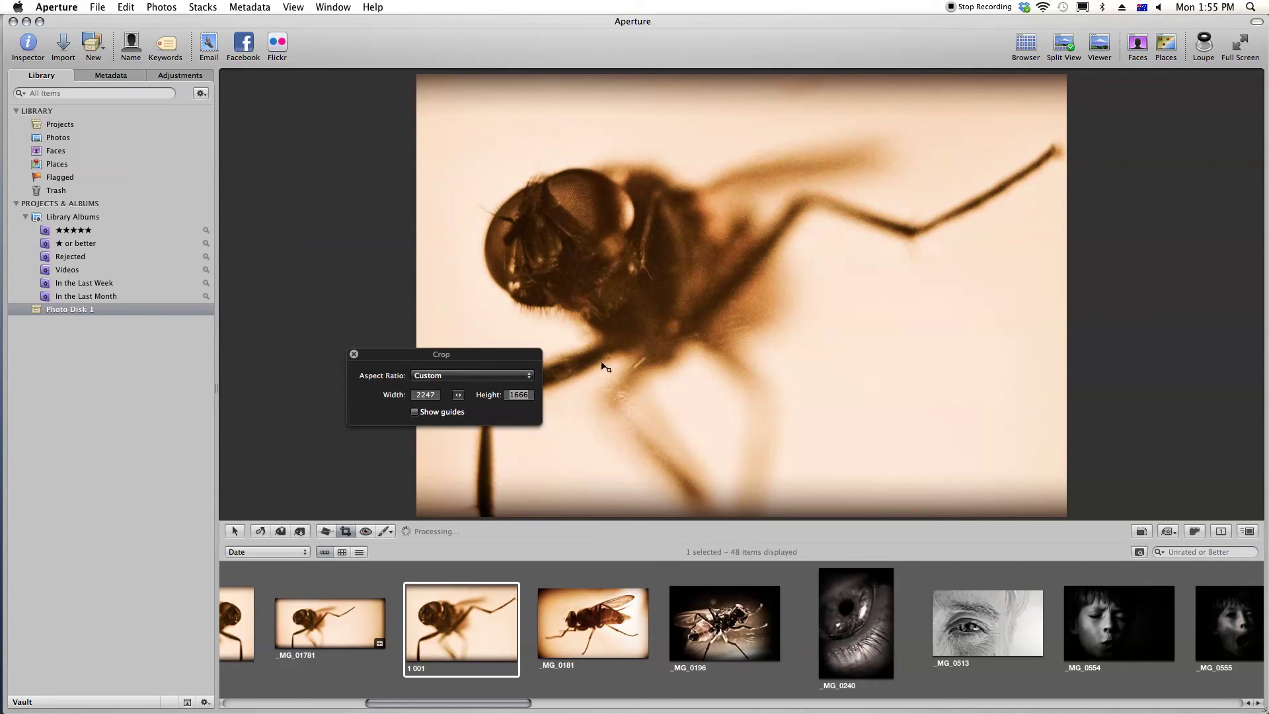
double_click(419, 18)
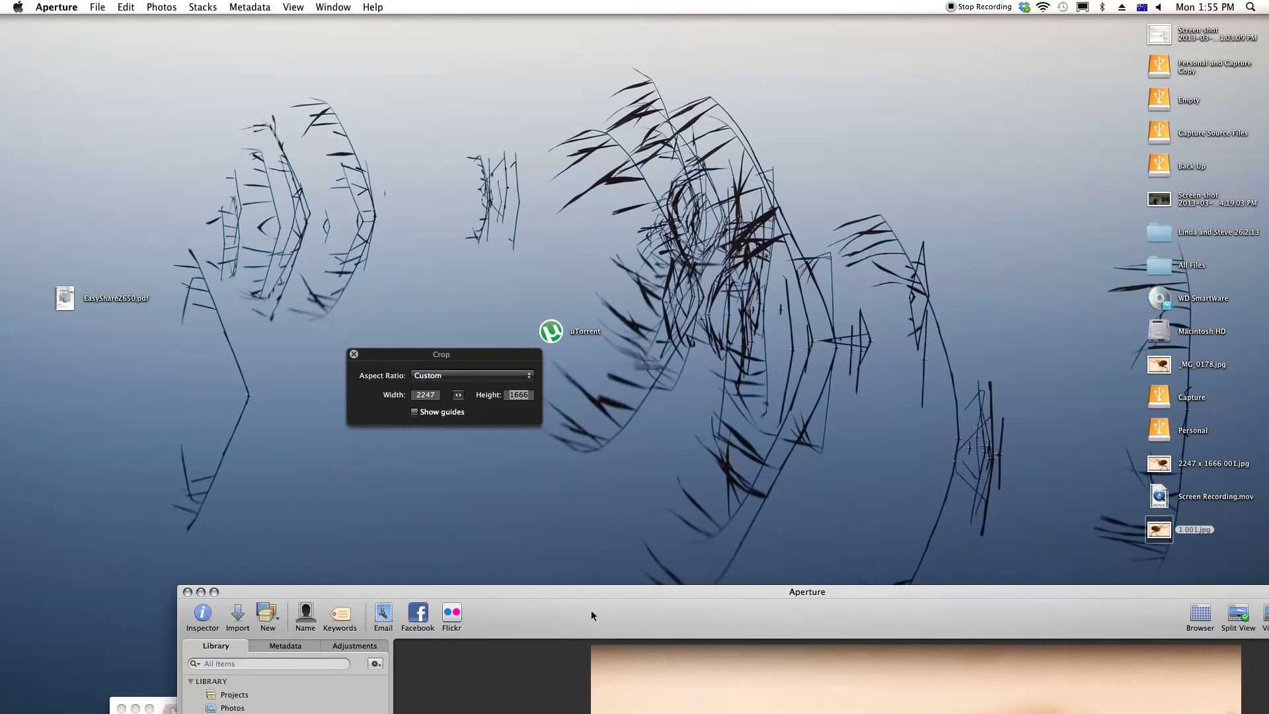
- Arrange the YouTube and editor windows, view the live Highlights post, then return to the editor
drag(492, 597, 323, 2)
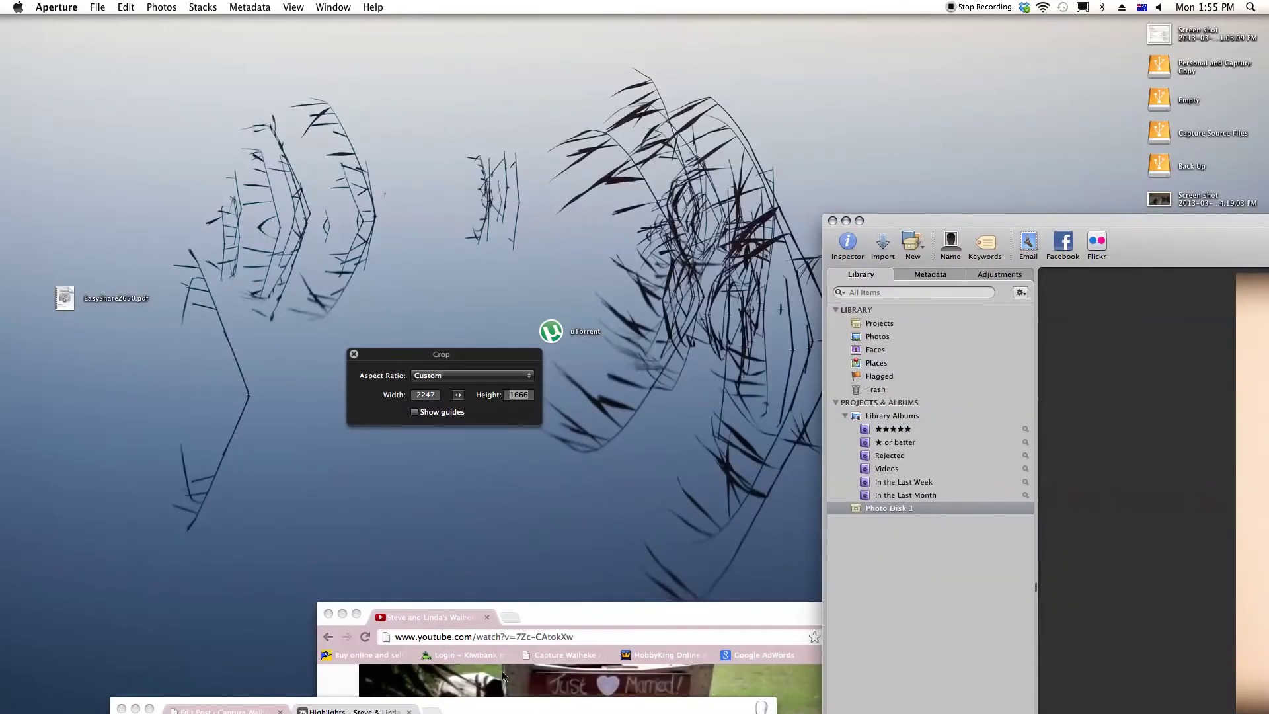
mouse_move(540, 618)
mouse_down()
mouse_move(453, 41)
mouse_move(319, 35)
mouse_up()
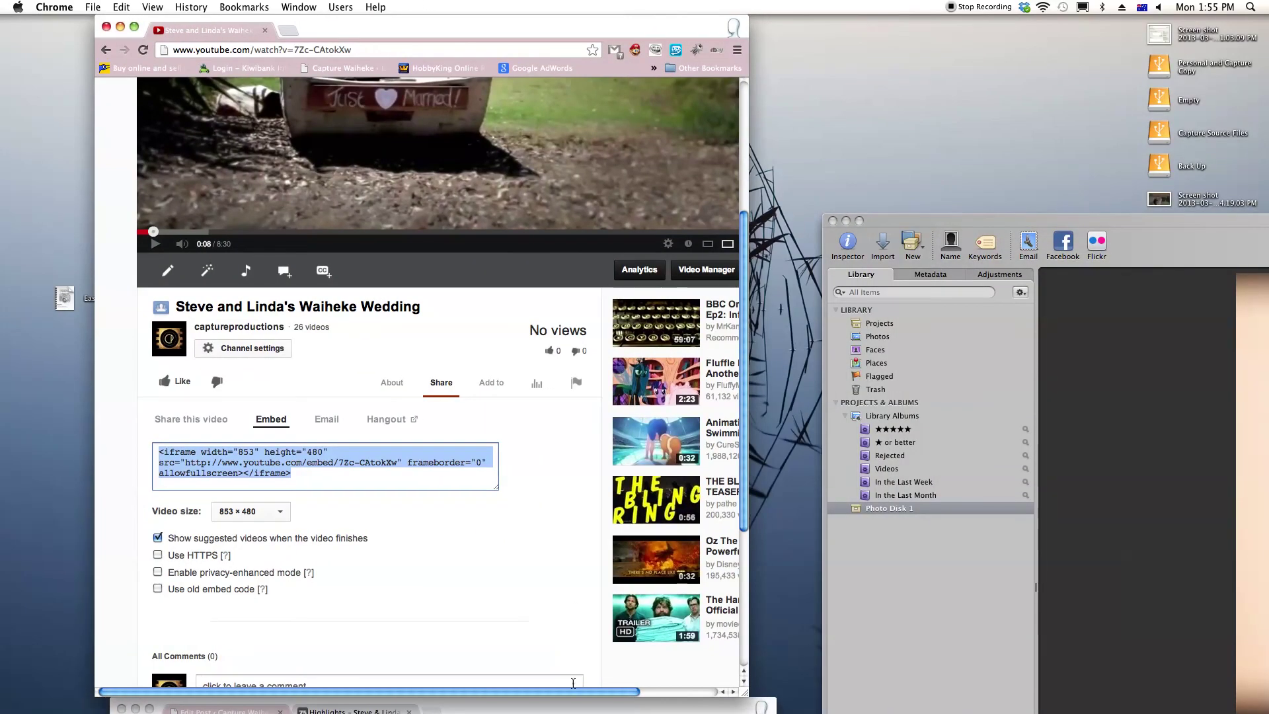
mouse_move(568, 707)
mouse_down()
mouse_move(782, 399)
mouse_move(950, 87)
mouse_up()
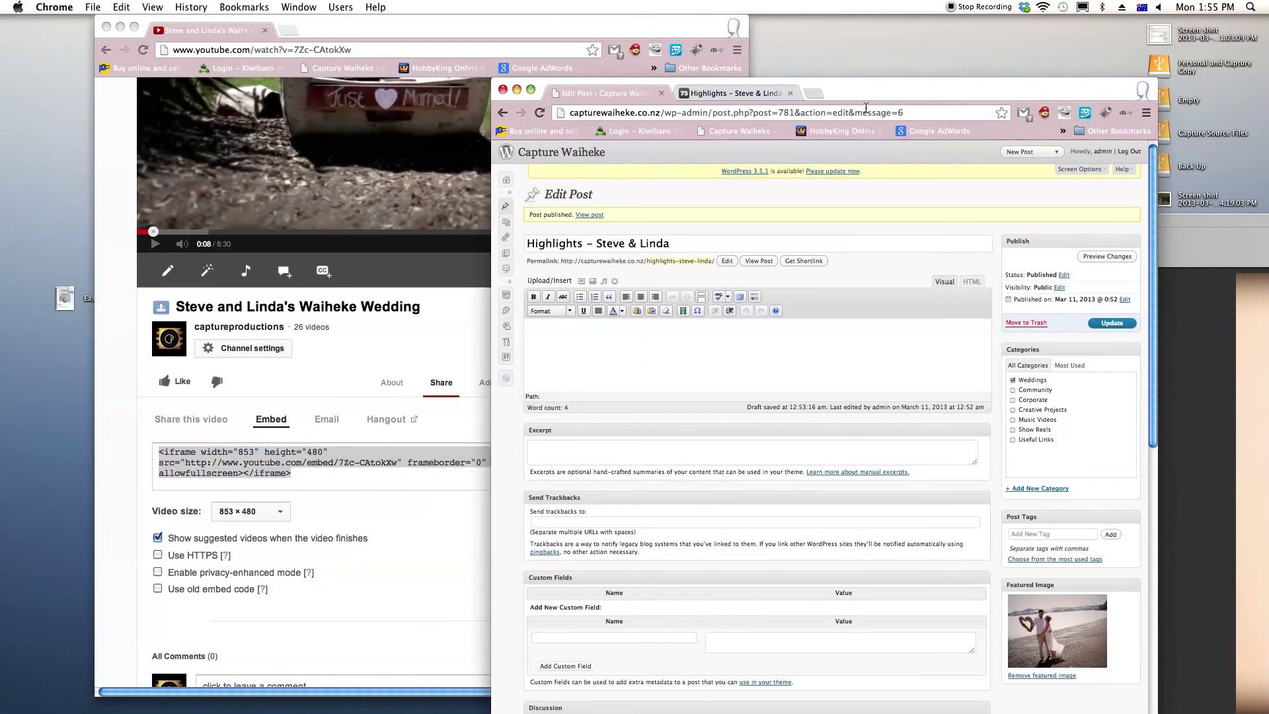
click(738, 93)
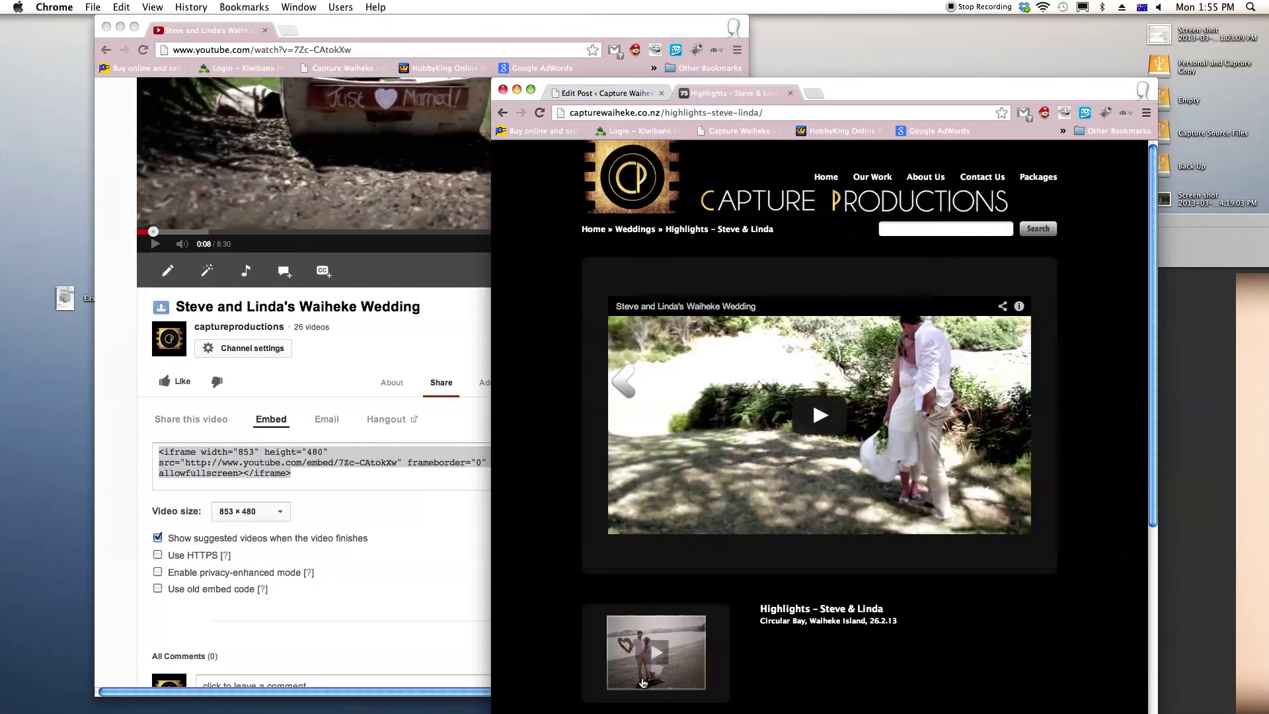
mouse_move(819, 416)
drag(896, 86, 1064, 24)
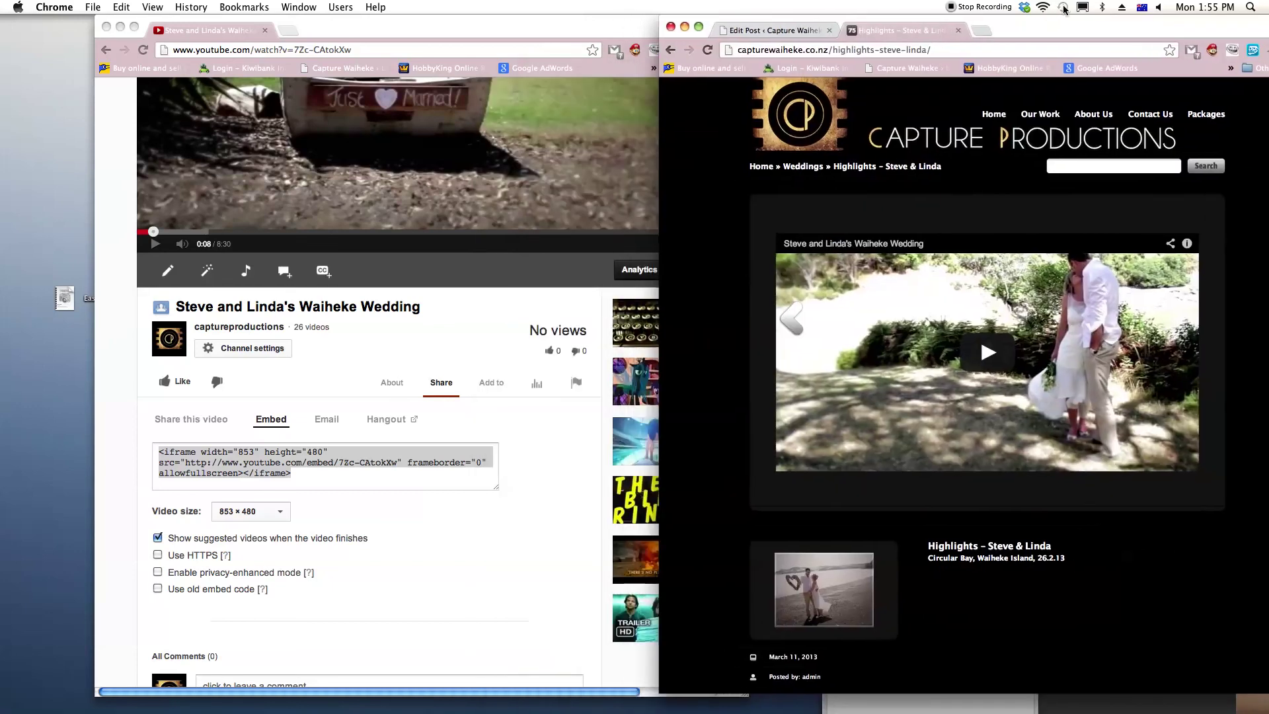
click(807, 32)
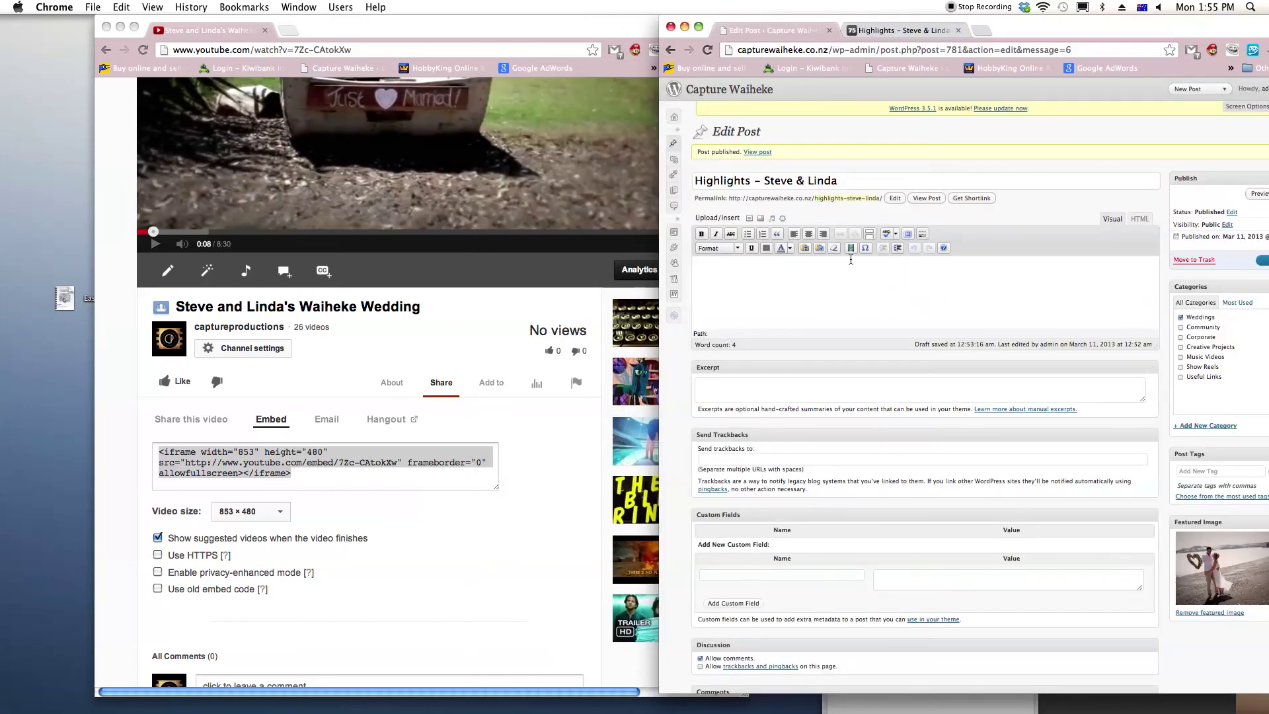
- Paste the line 'Circular Bay, Waiheke Island, 26.2.13' into the body as Heading 1
triple_click(845, 184)
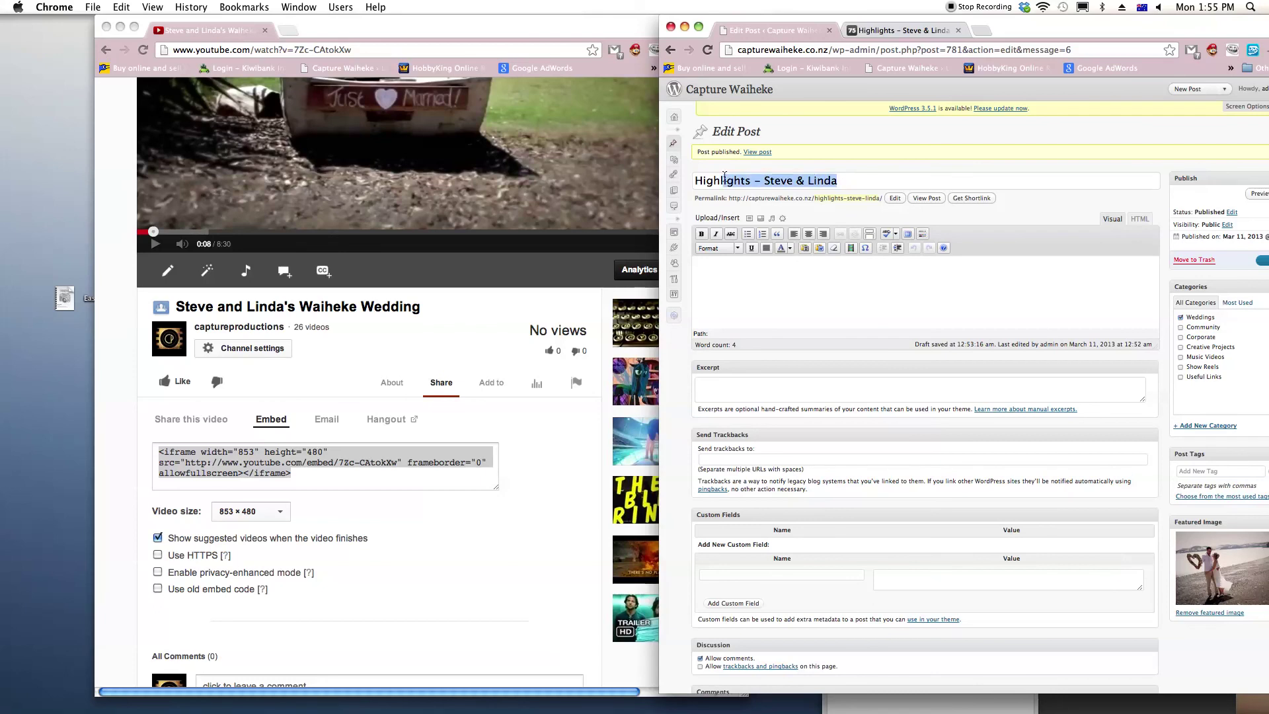
drag(860, 181, 695, 181)
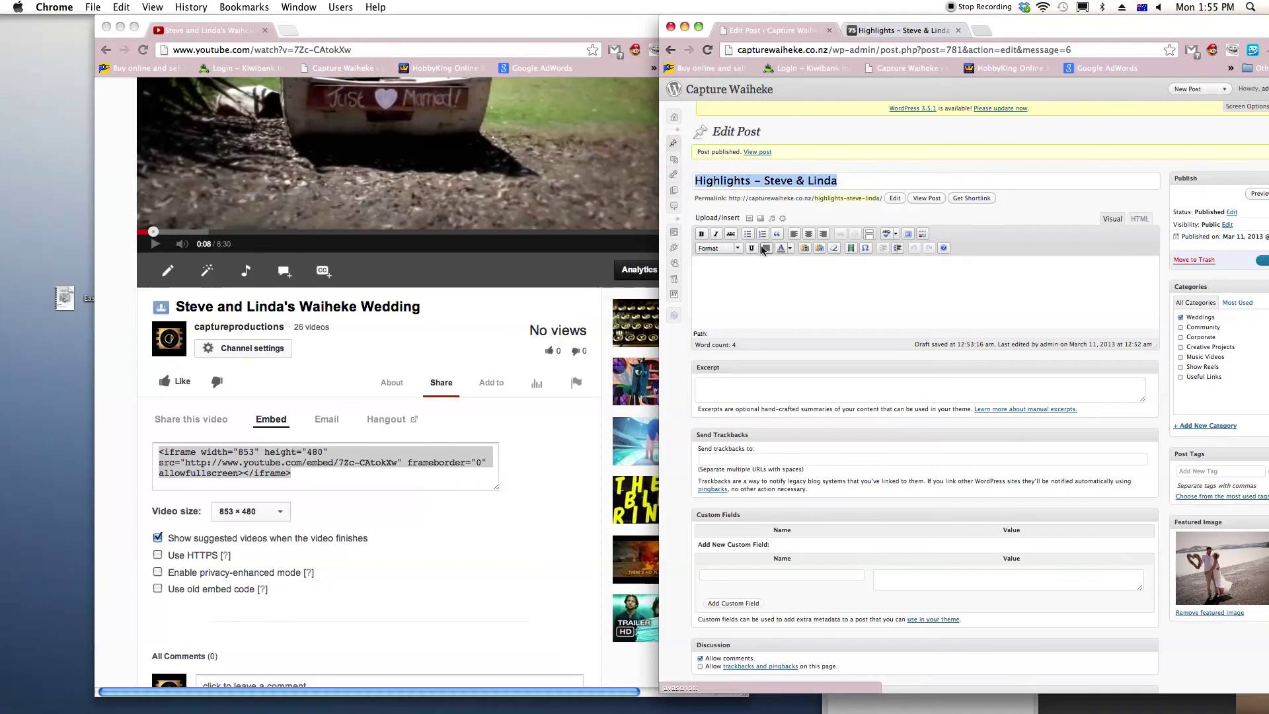
click(738, 248)
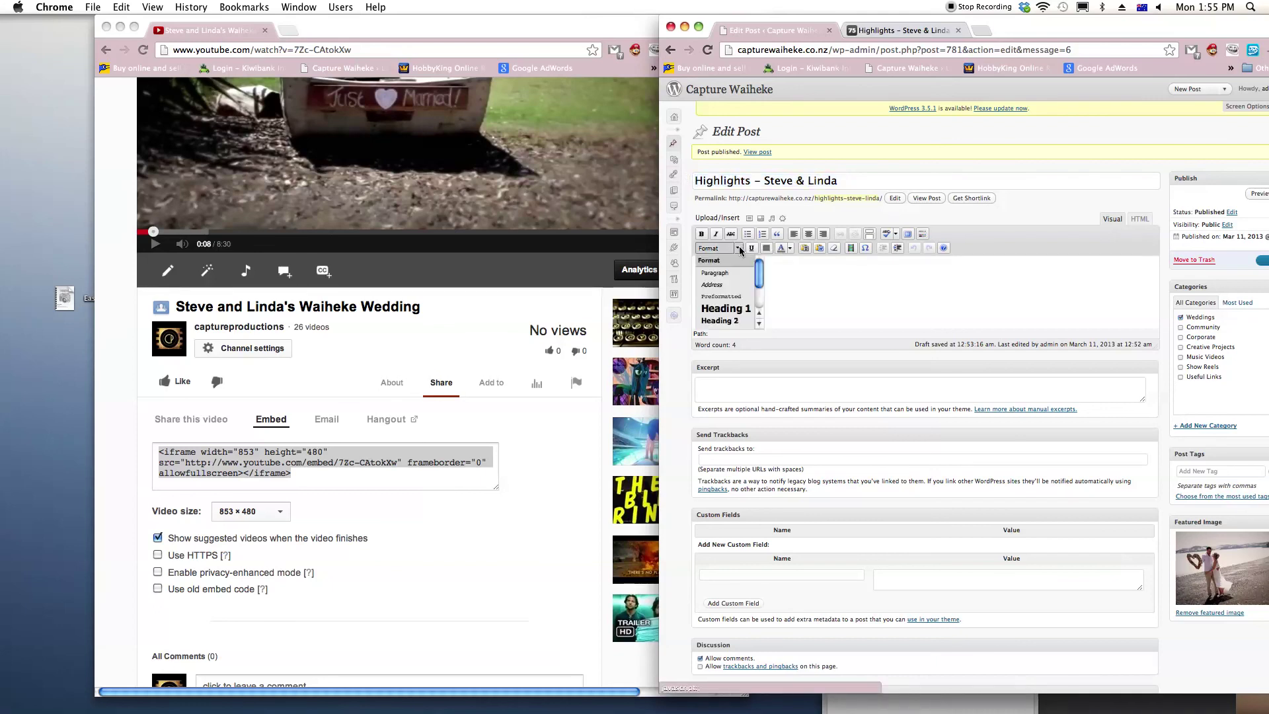
click(731, 309)
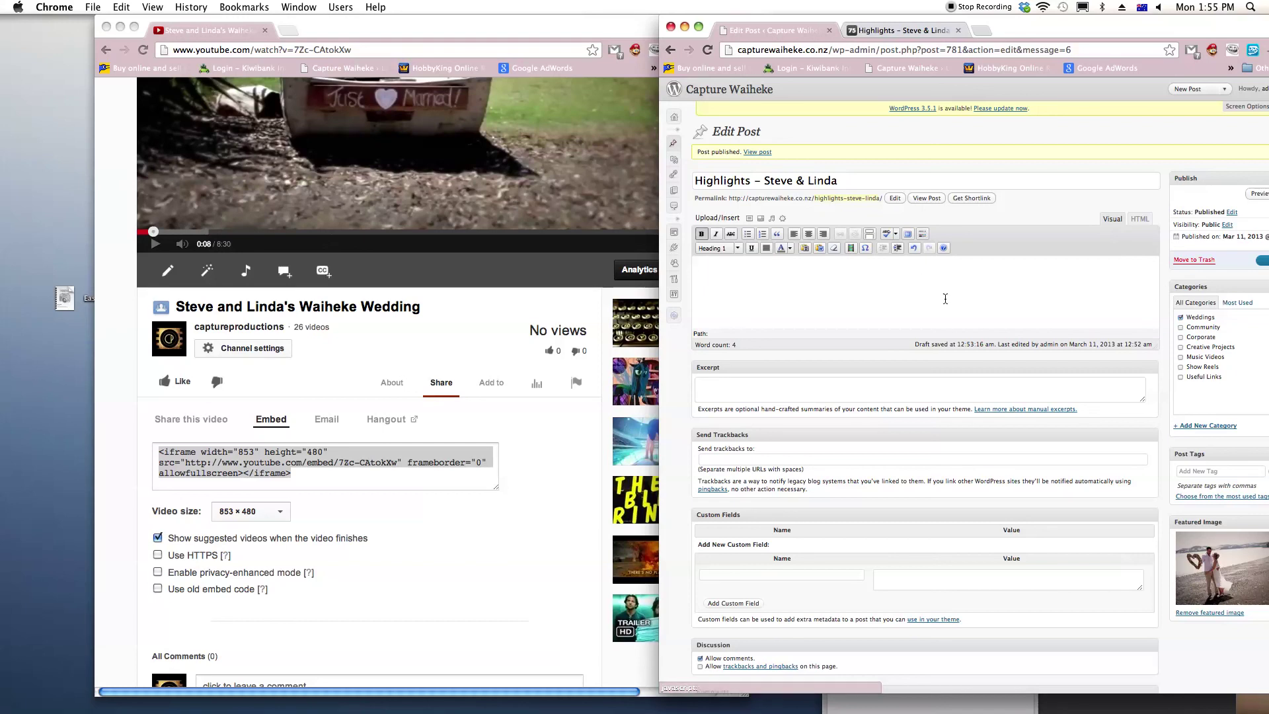
text(Circular Bay, Waiheke Island, 26.2.1)
- Change the Circular Bay line's format to Heading 2
key(super+a)
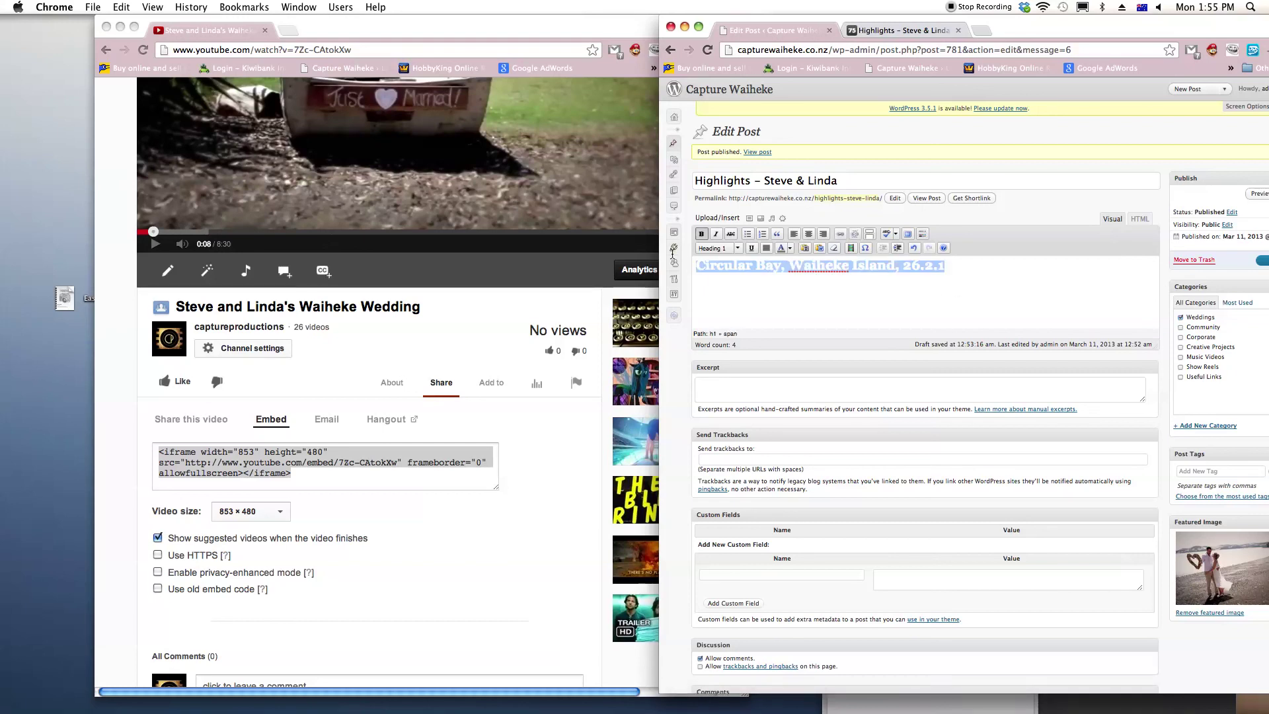
click(739, 249)
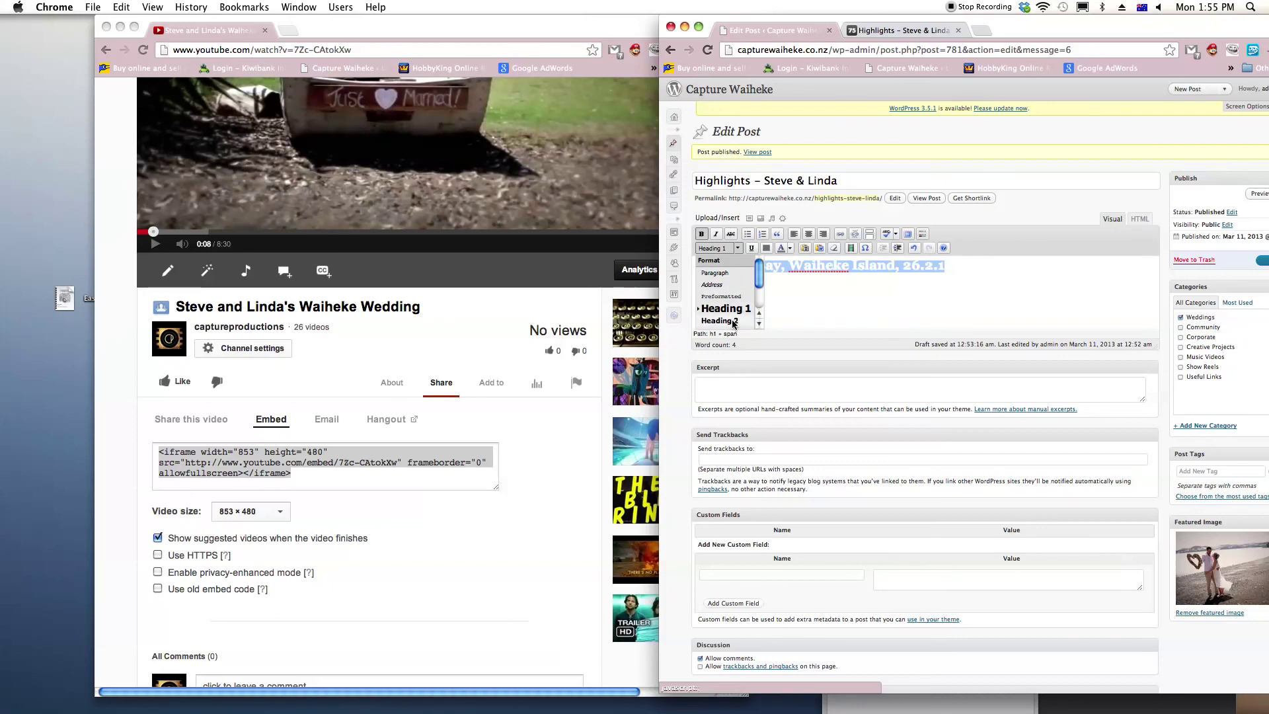
scroll(736, 317, down, 1)
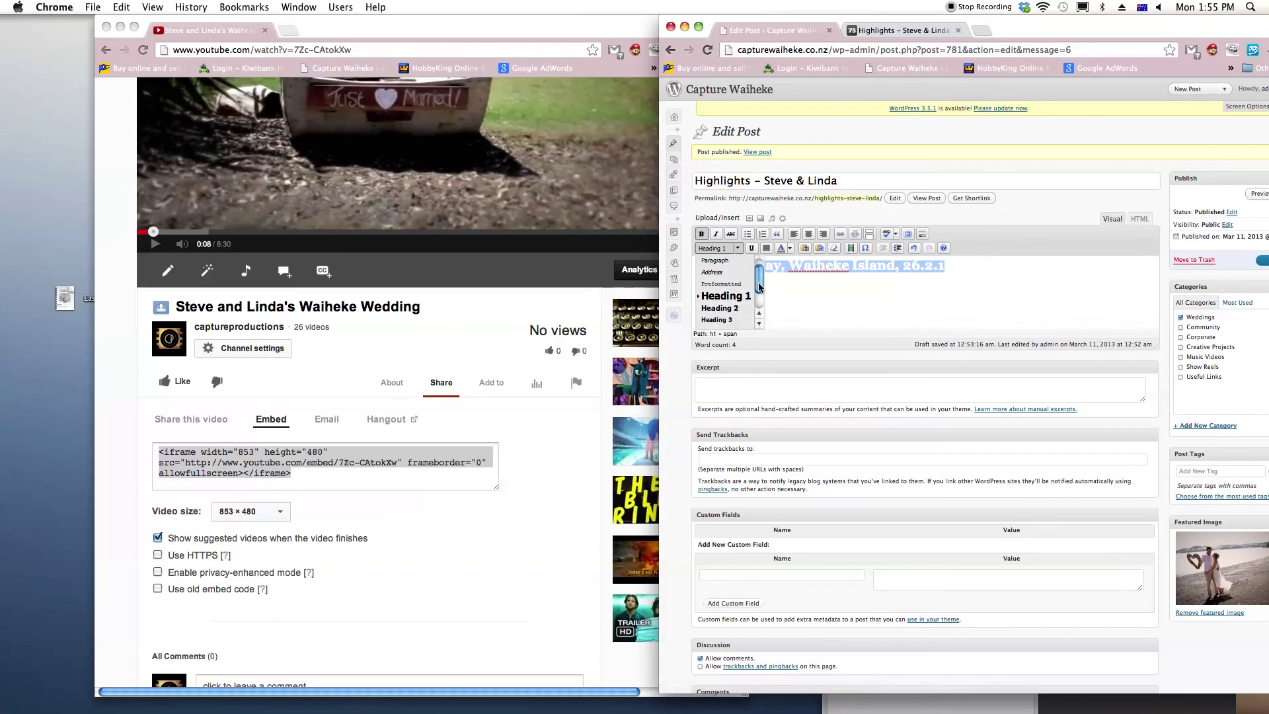
click(733, 309)
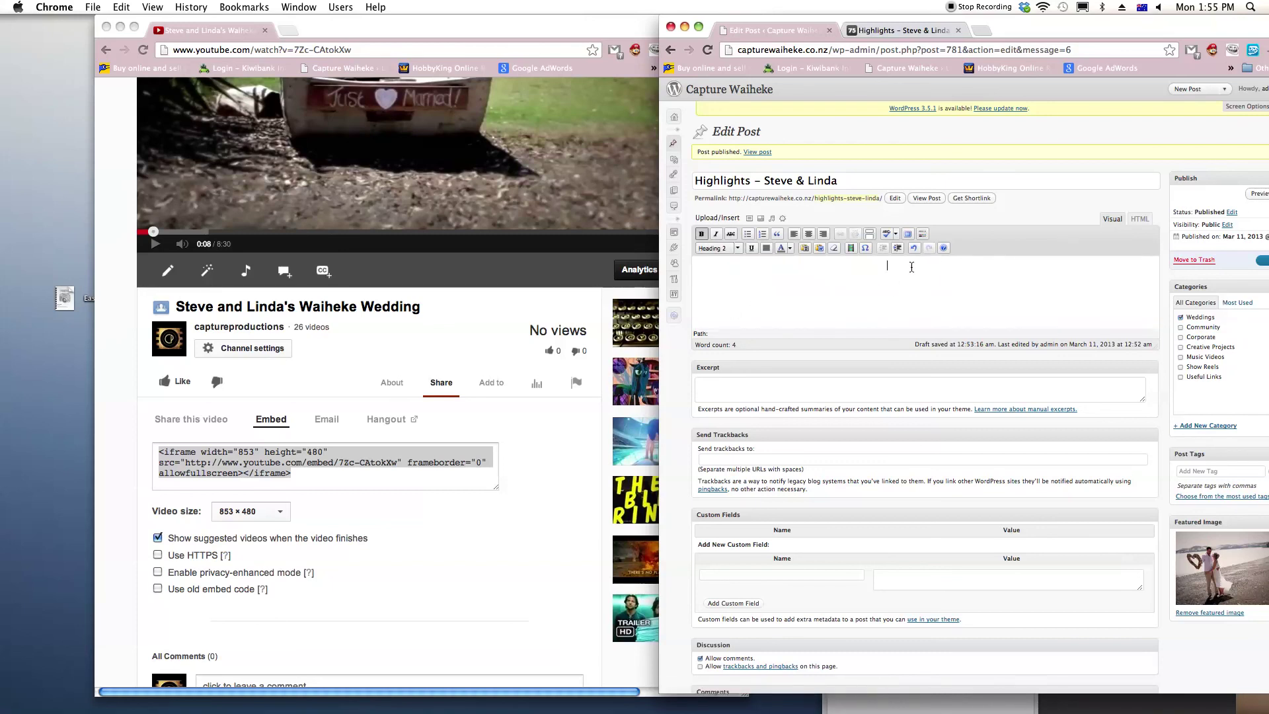
- Colour the Circular Bay subtitle text light grey
drag(893, 265, 696, 265)
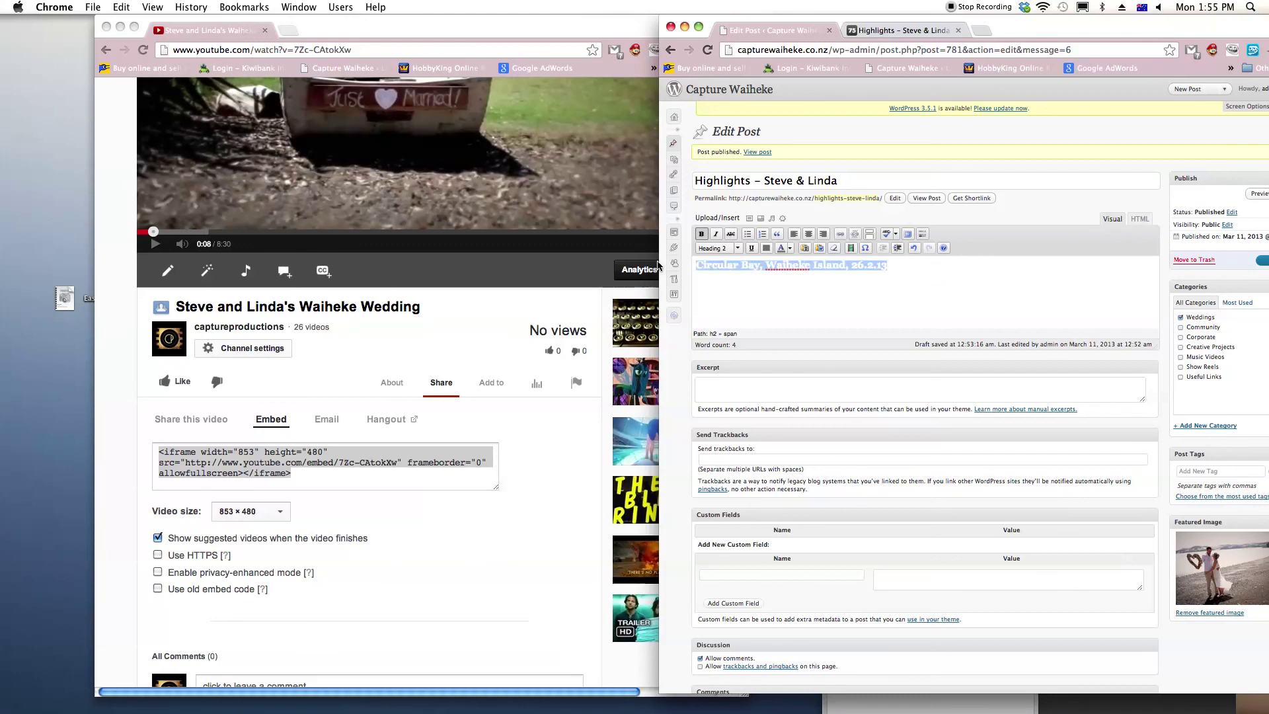
click(790, 249)
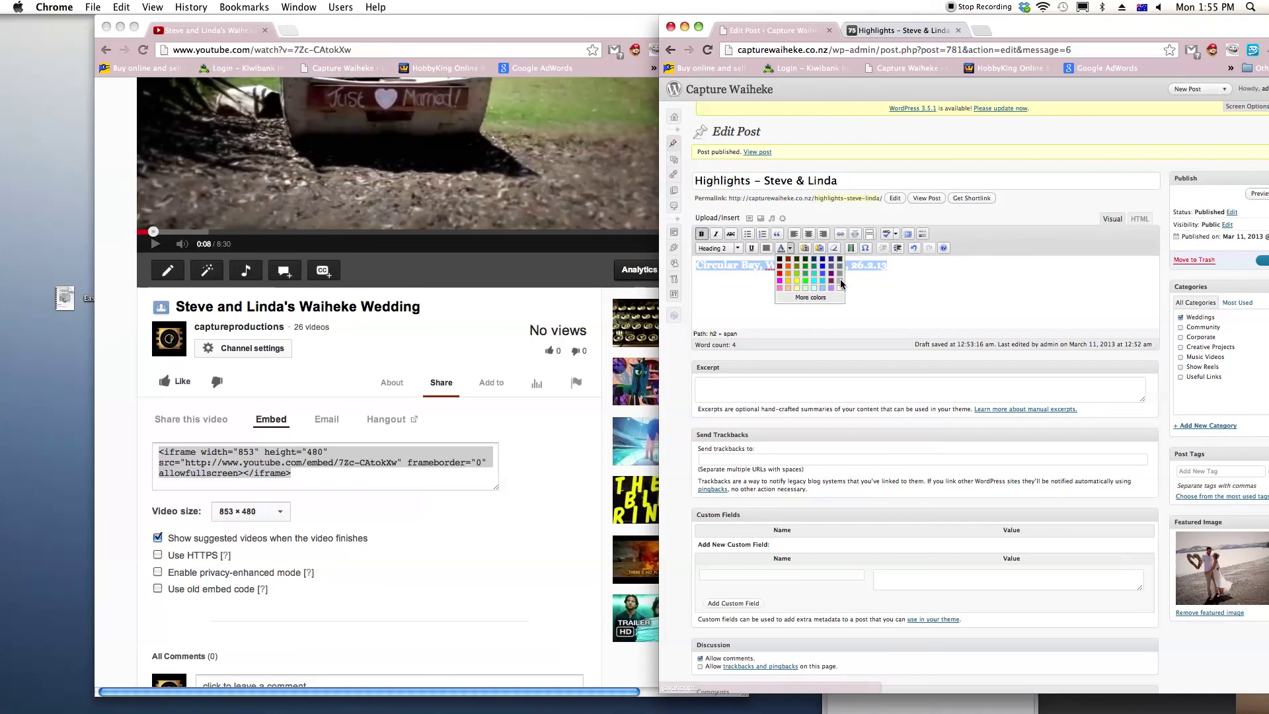
click(841, 284)
click(915, 280)
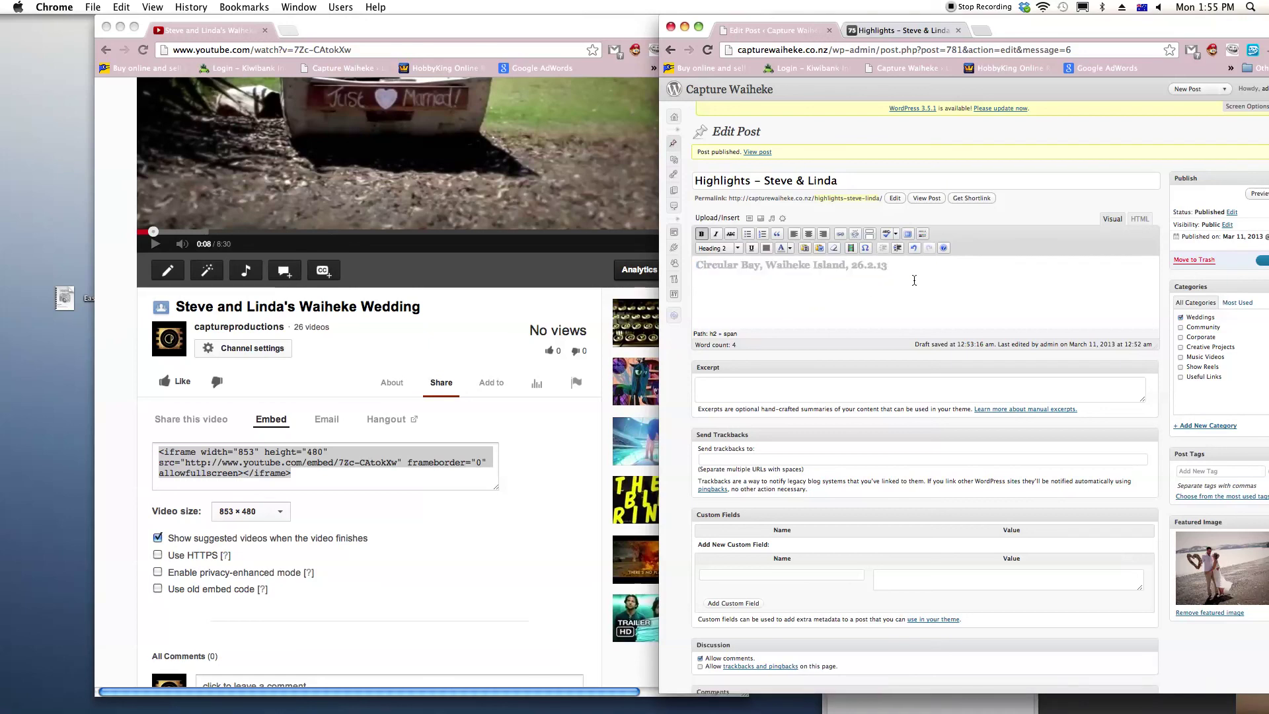
drag(1233, 30, 857, 30)
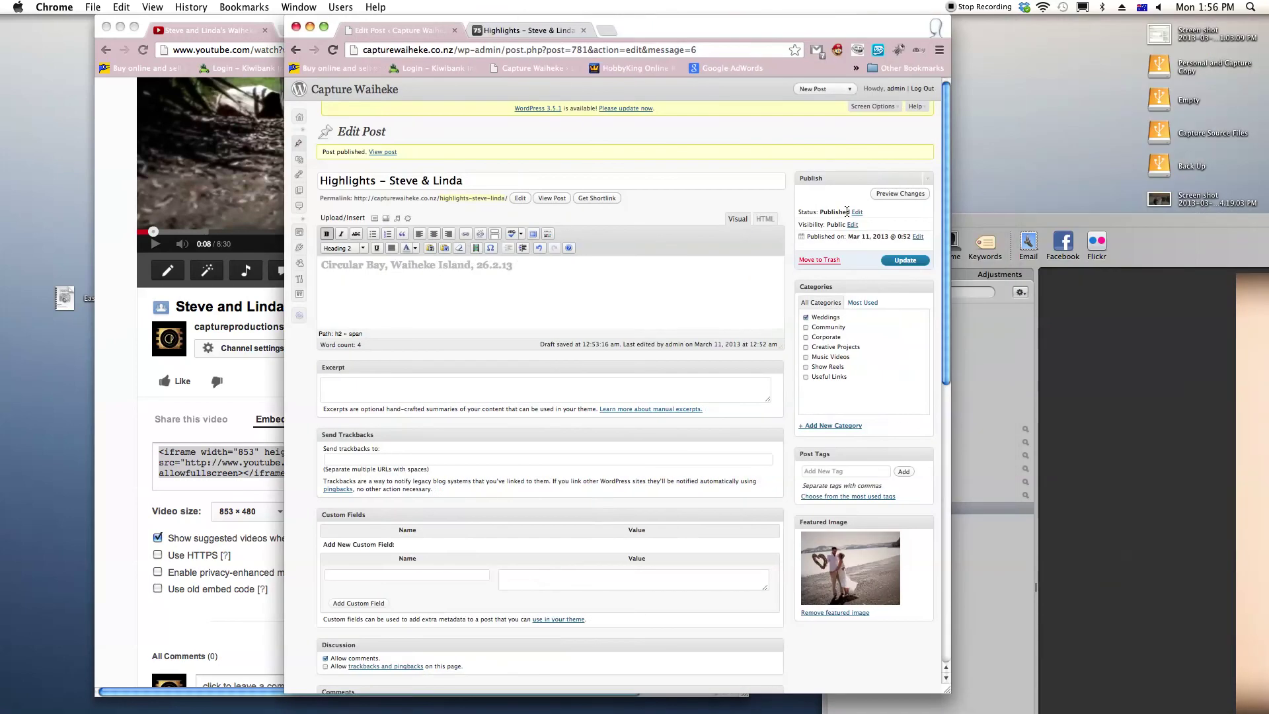
- Update the post and reload the live Highlights page to check the grey subtitle
click(905, 260)
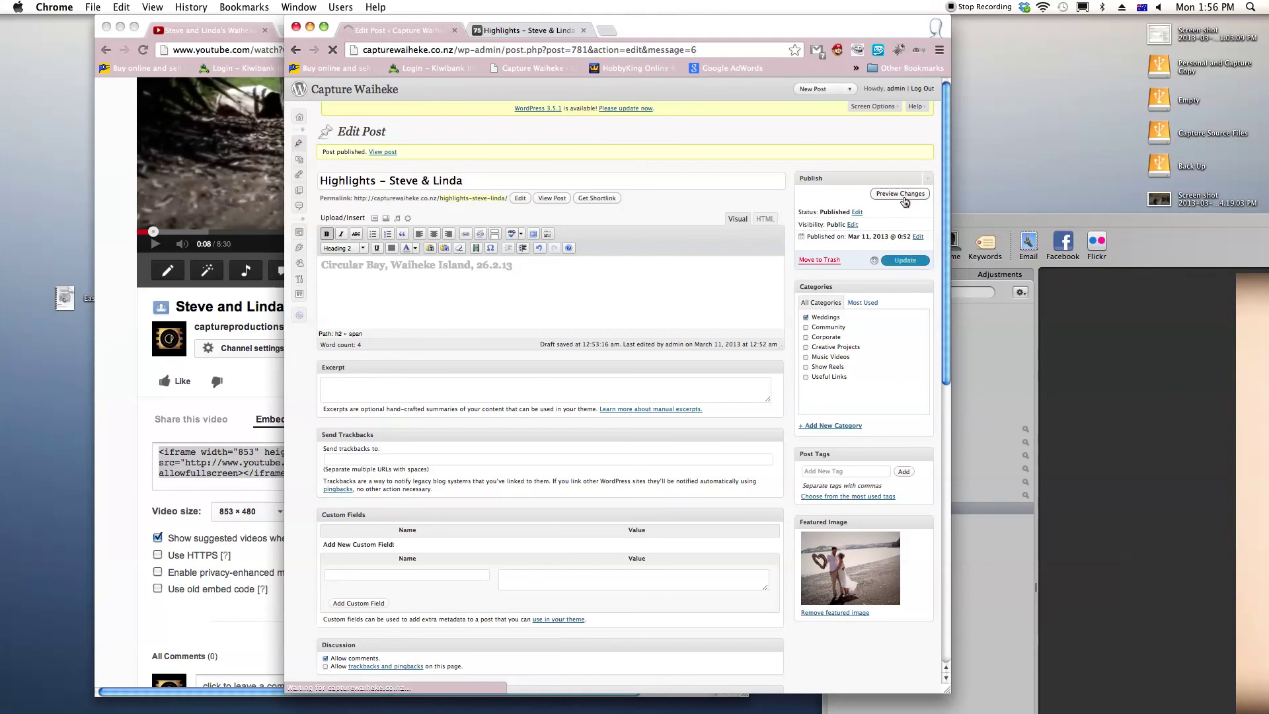
click(529, 31)
click(334, 50)
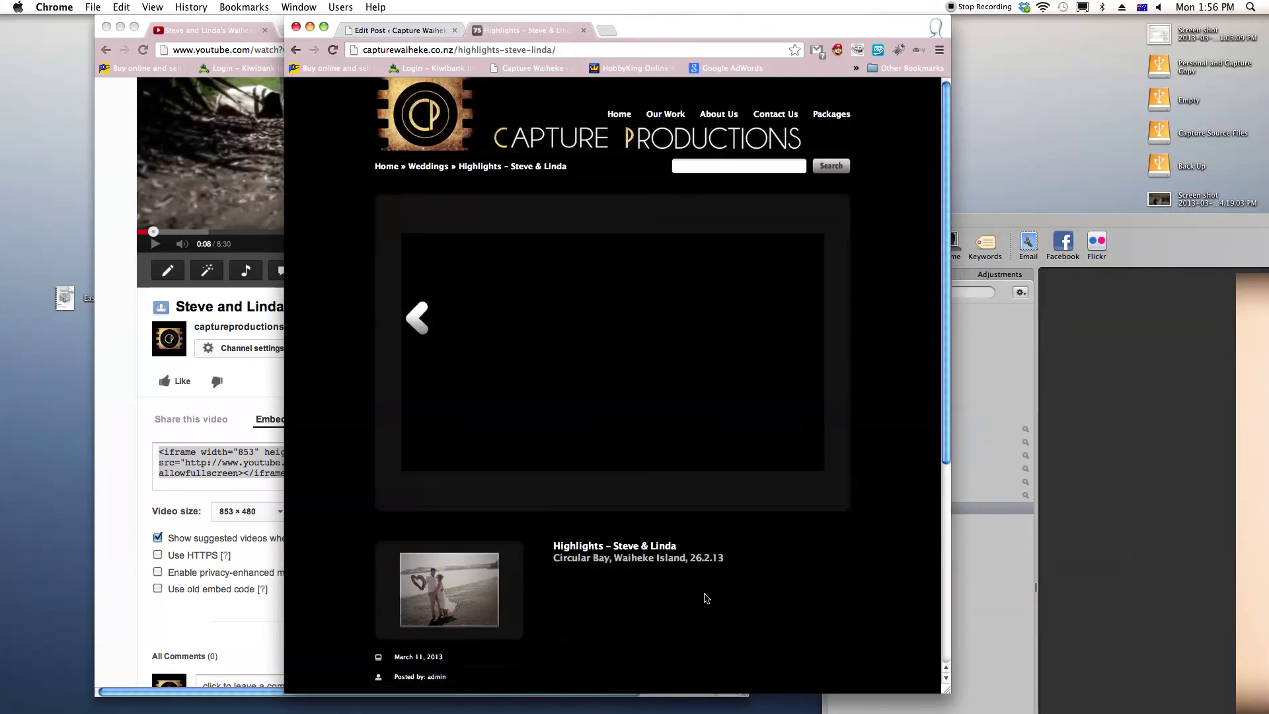
mouse_move(704, 24)
mouse_down()
mouse_move(1104, 6)
mouse_move(1120, 30)
mouse_move(1061, 38)
mouse_up()
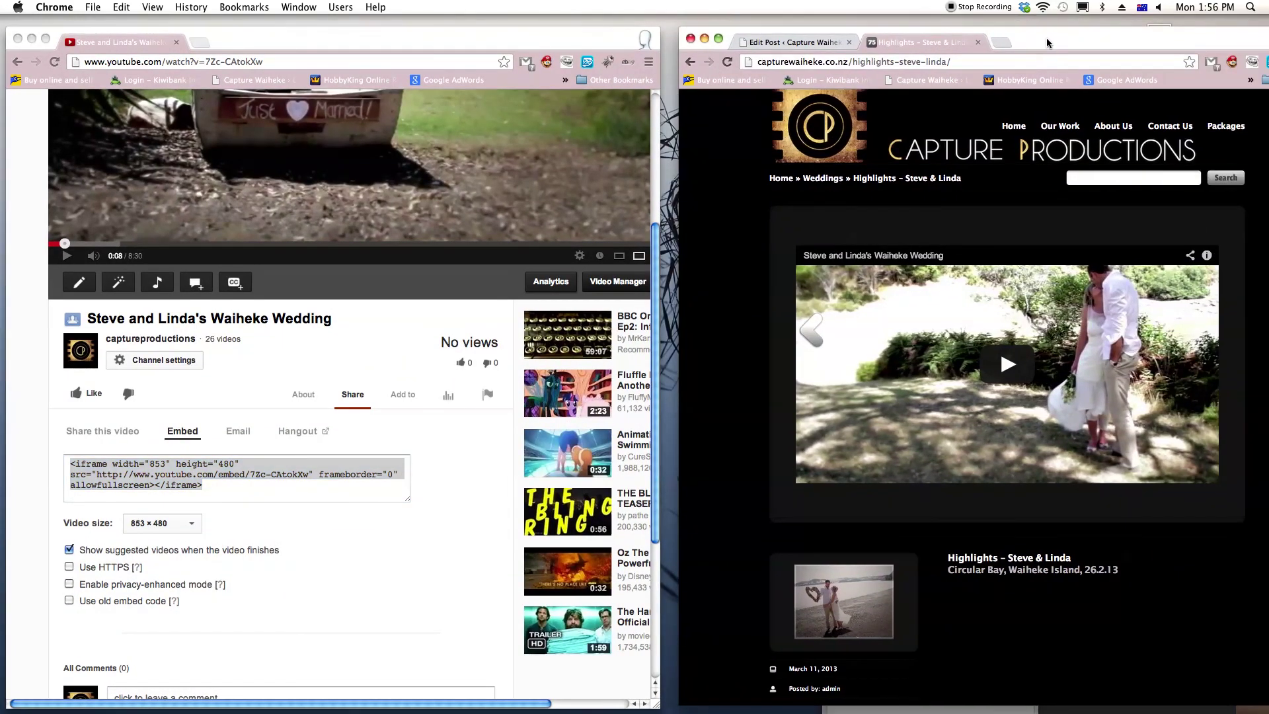
drag(601, 47, 611, 47)
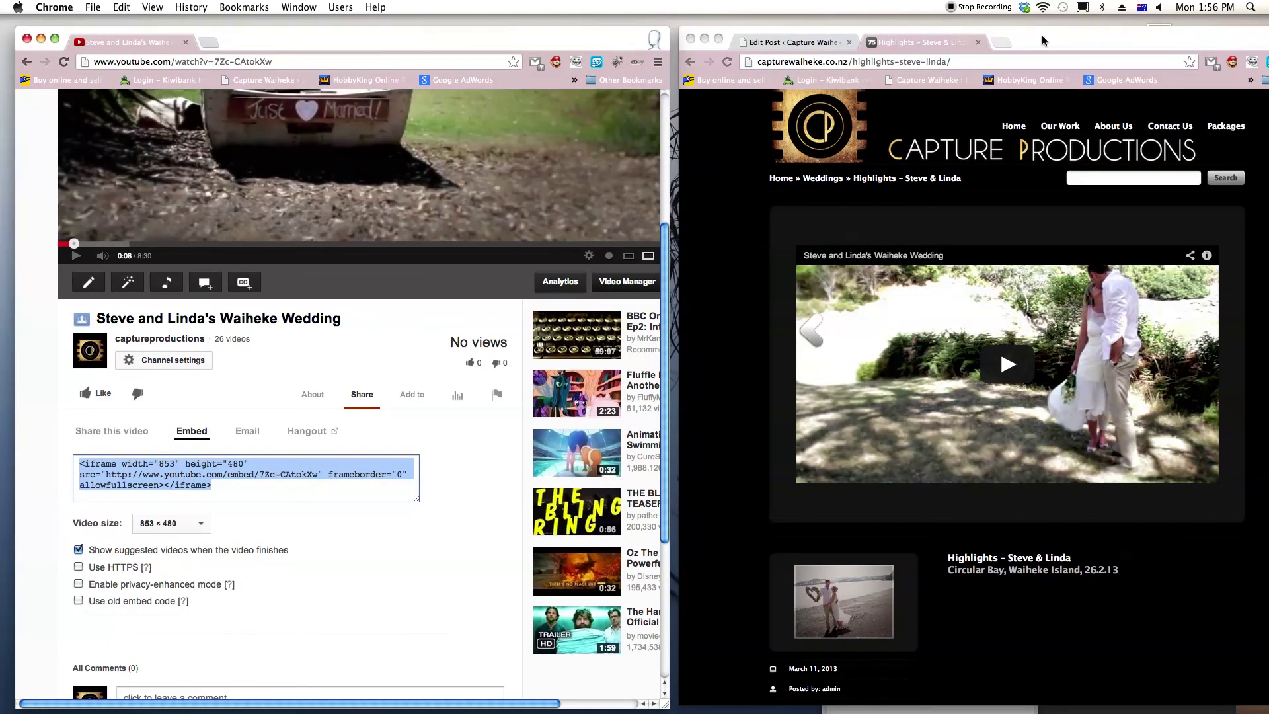
click(798, 42)
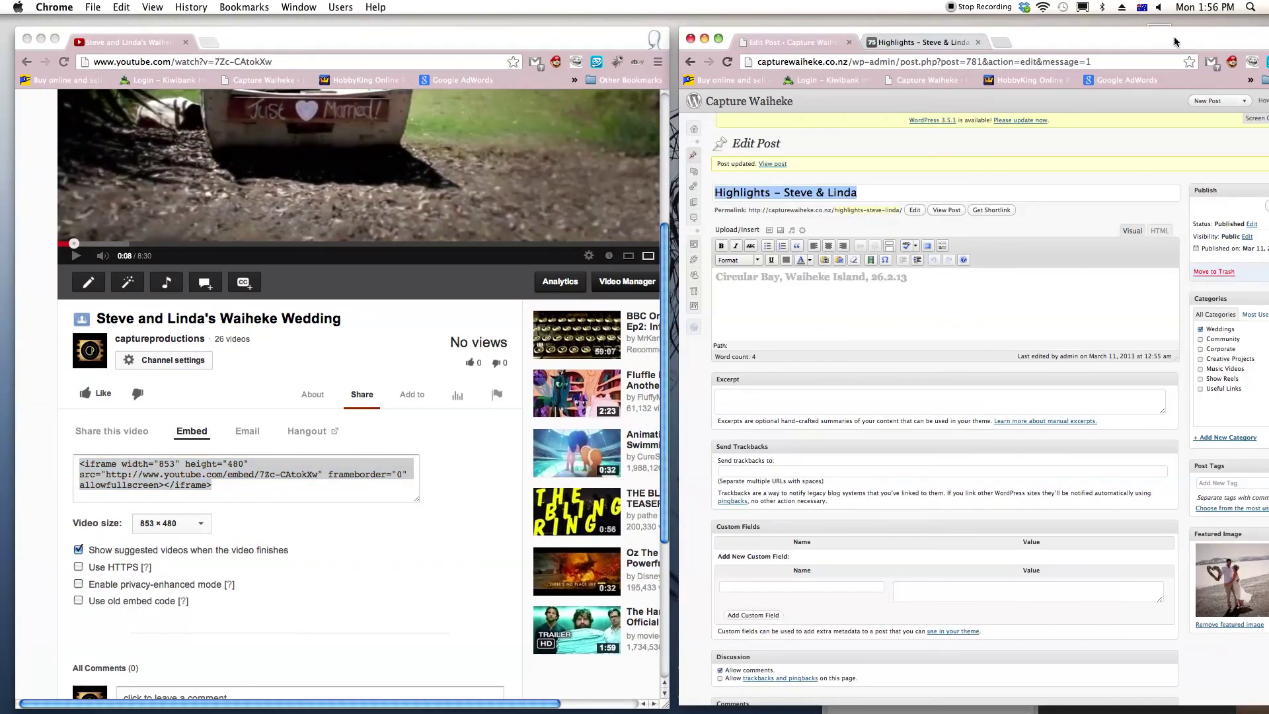
- Copy the post editor's web address and place the YouTube page in front on the right
drag(1174, 37, 954, 28)
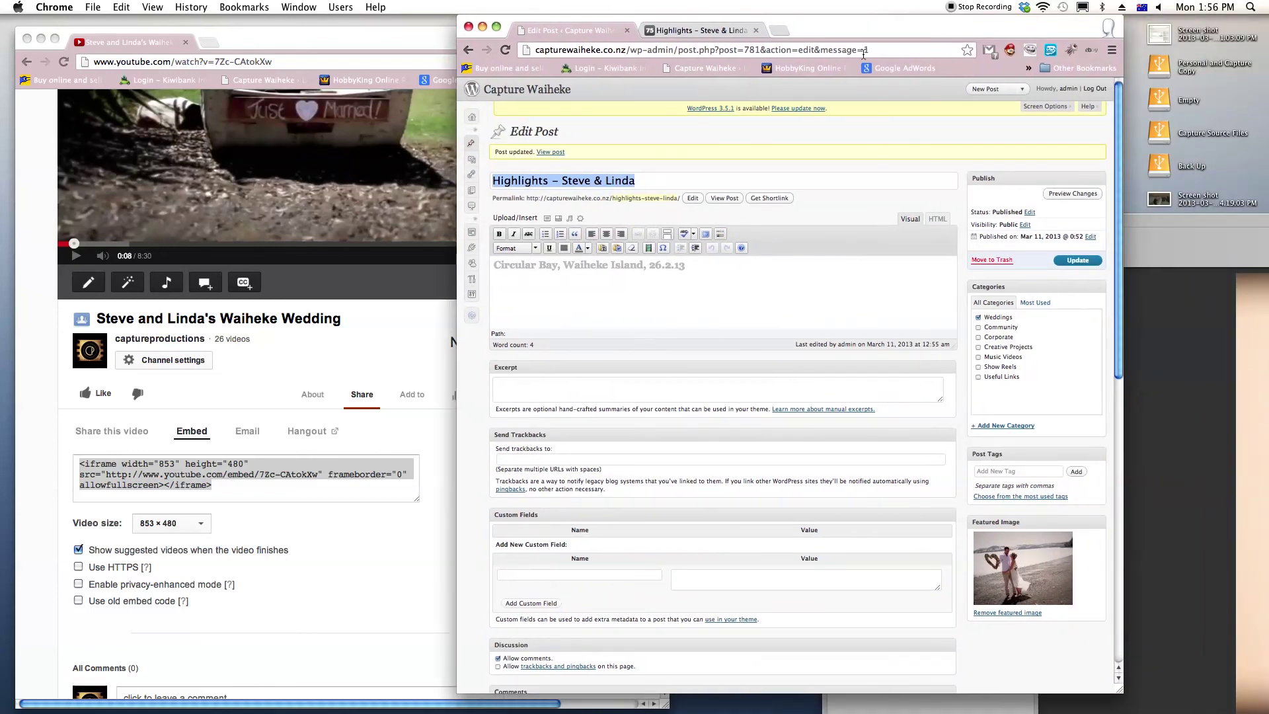
click(587, 51)
drag(588, 51, 511, 53)
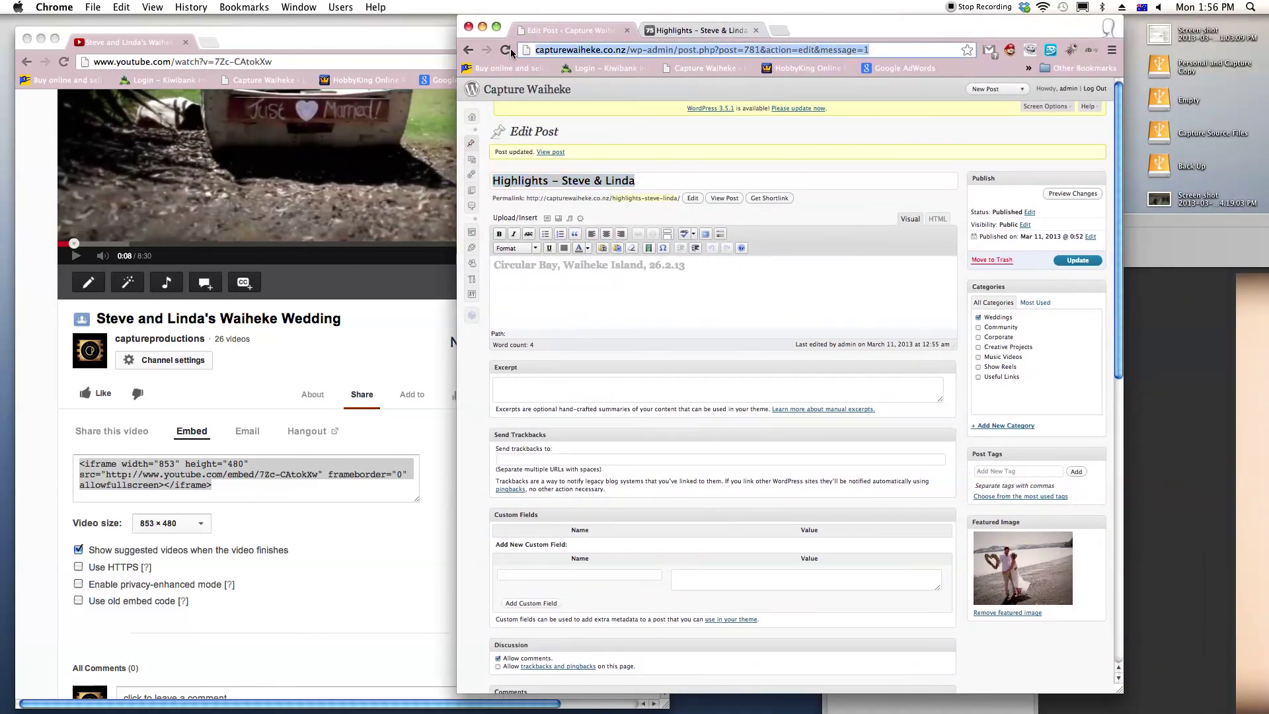
right_click(568, 49)
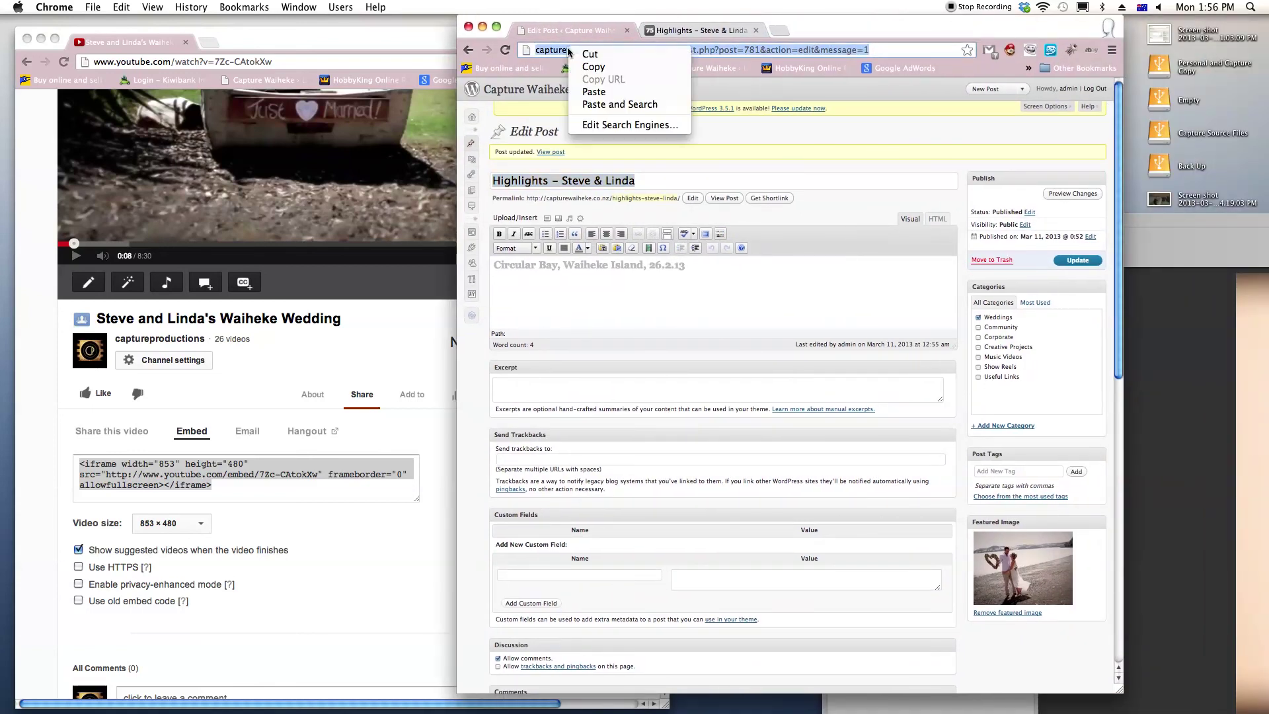
click(604, 68)
drag(839, 26, 938, 26)
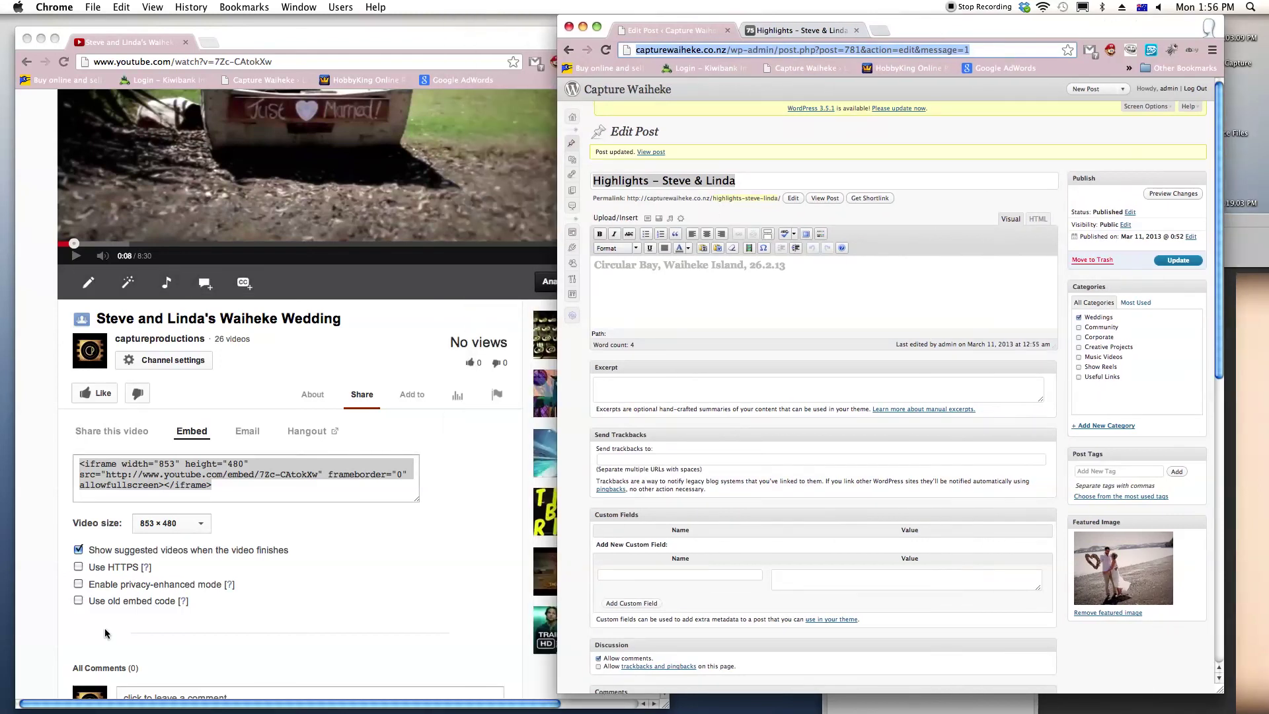
drag(243, 41, 1095, 112)
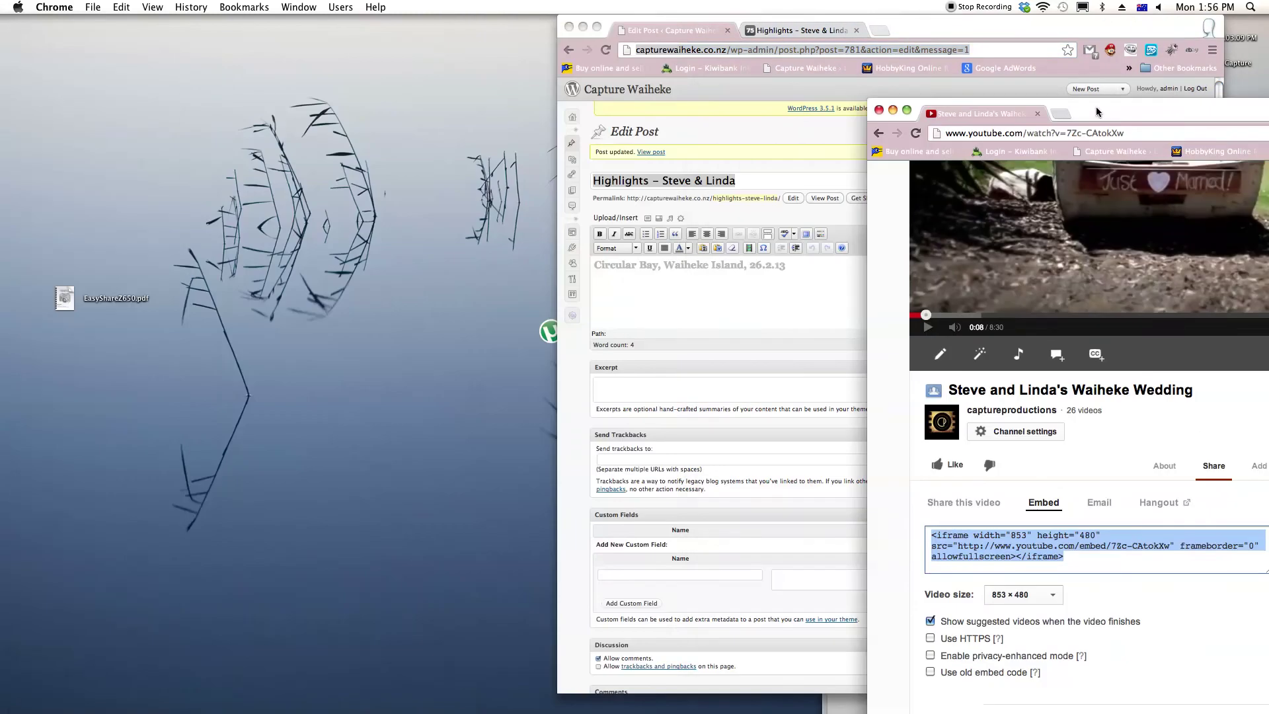